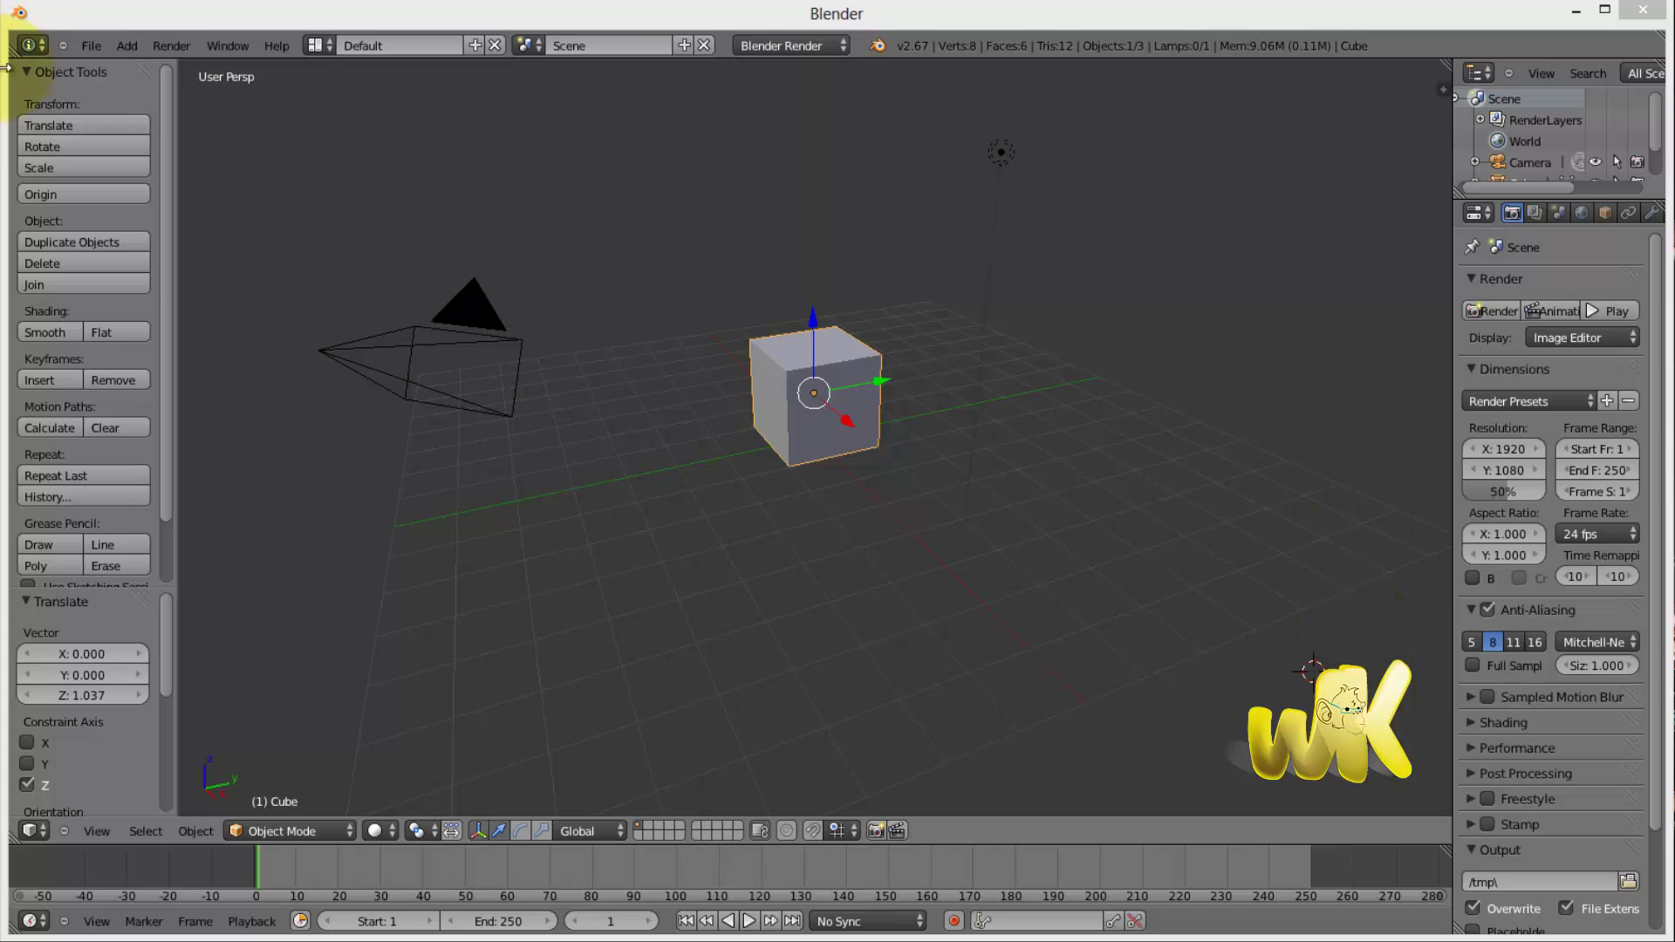
left_click(127, 50)
mouse_move(156, 70)
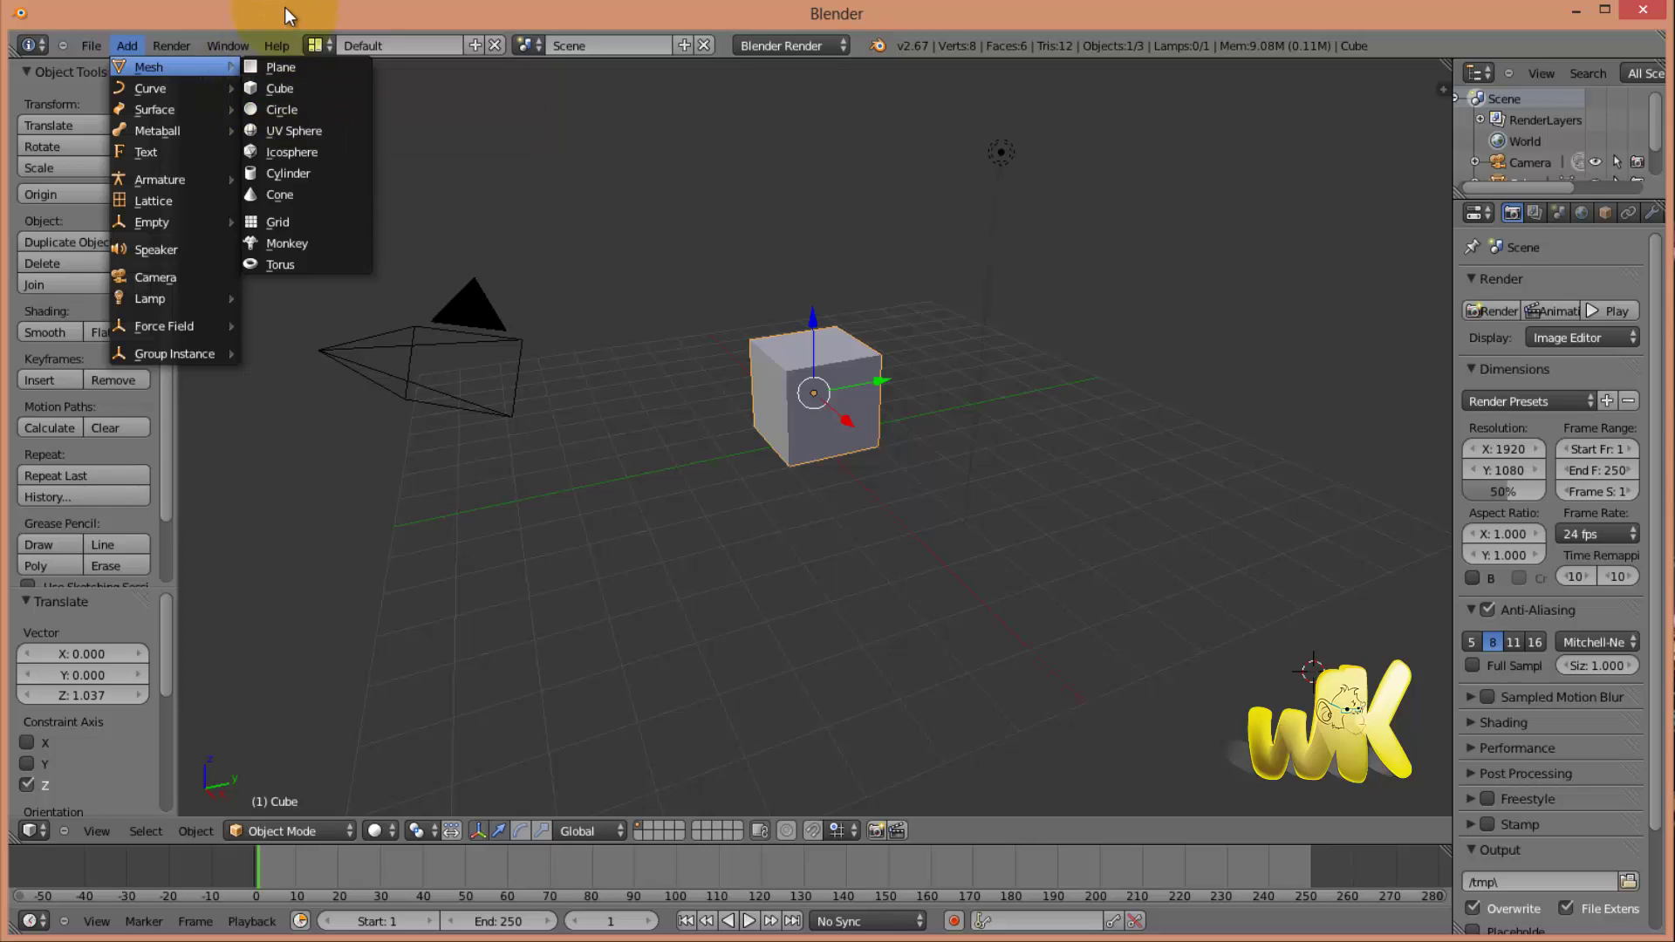
left_click(868, 293)
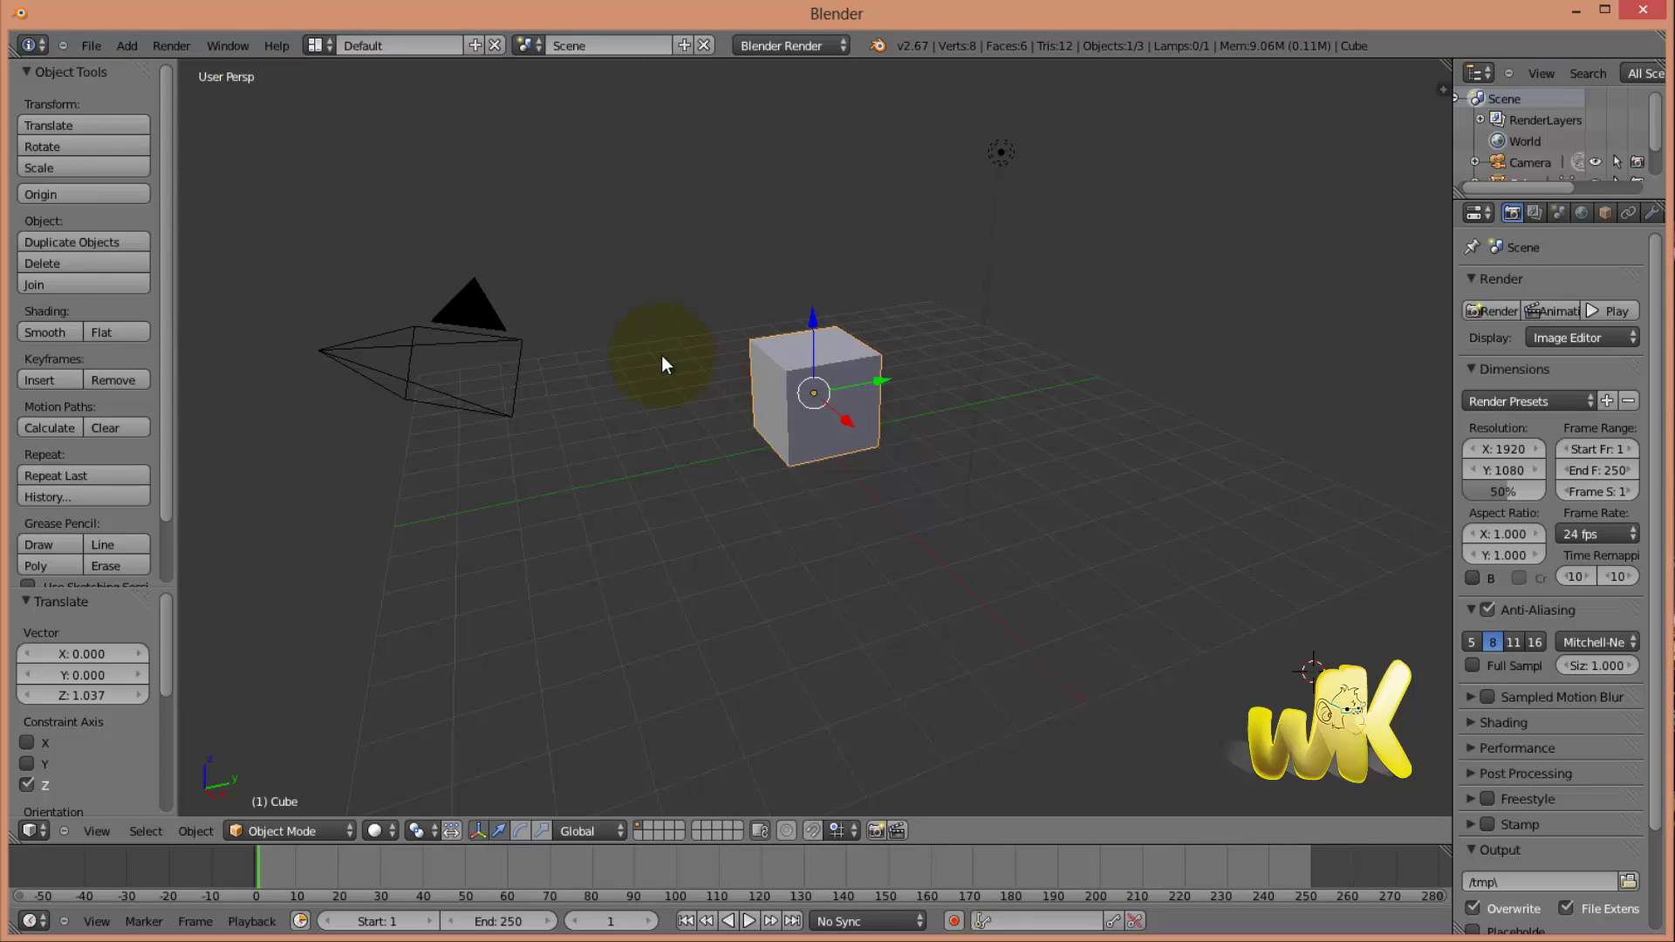
Select every object in the default scene, including the camera and lamp, and delete them all.
key("a")
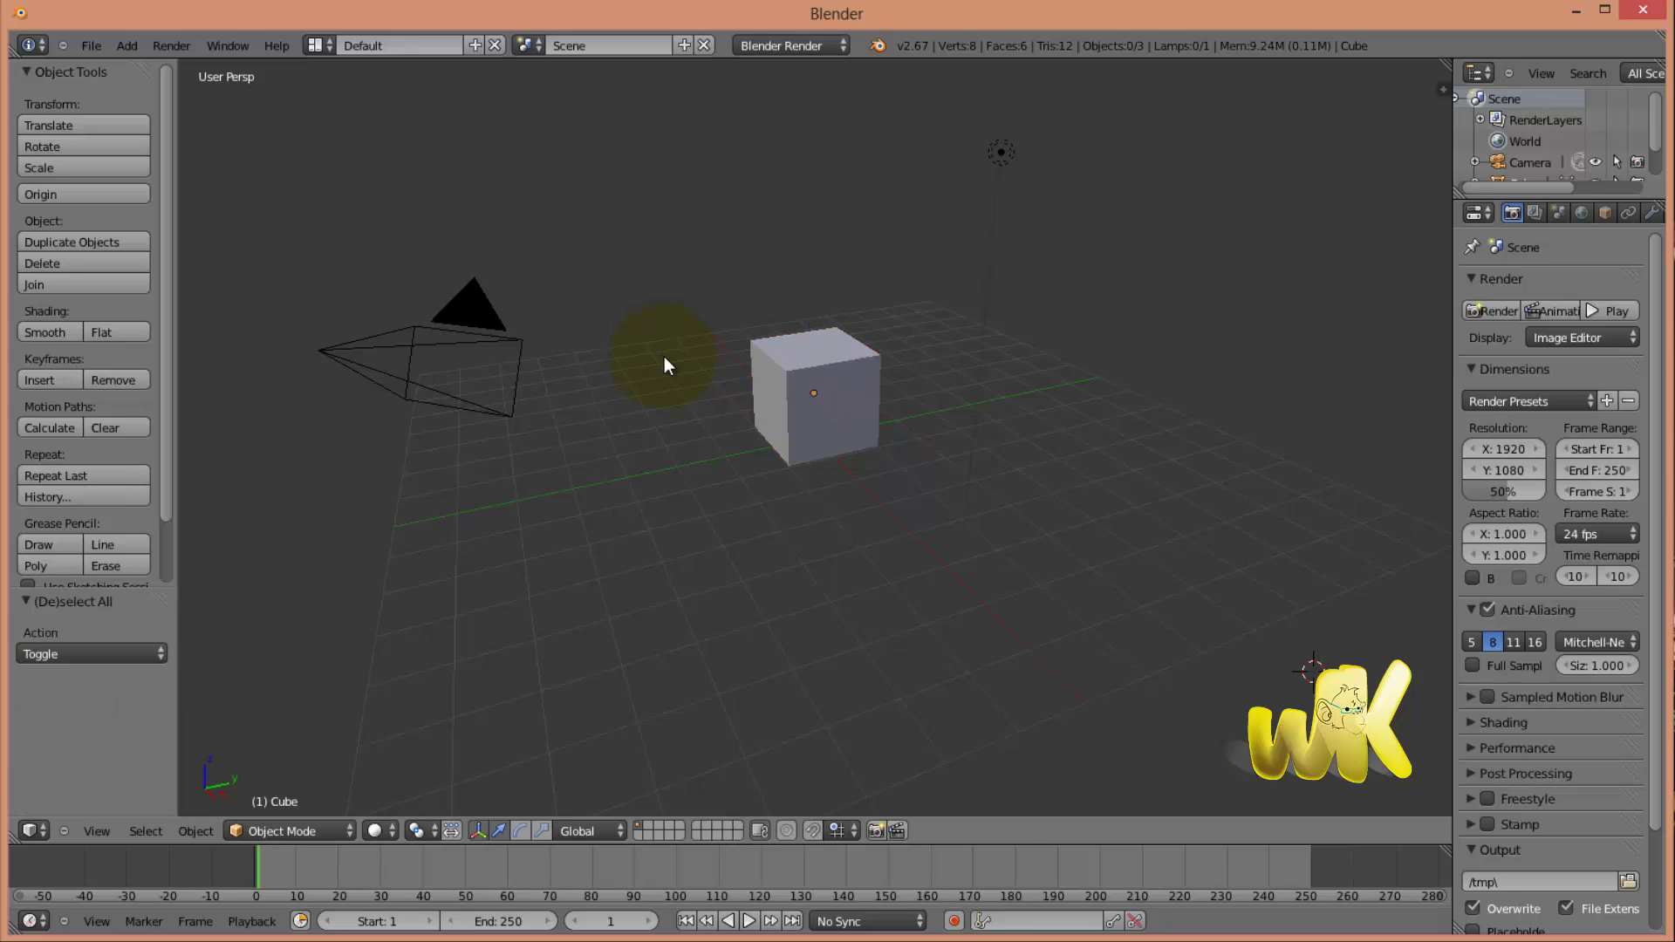
key("a")
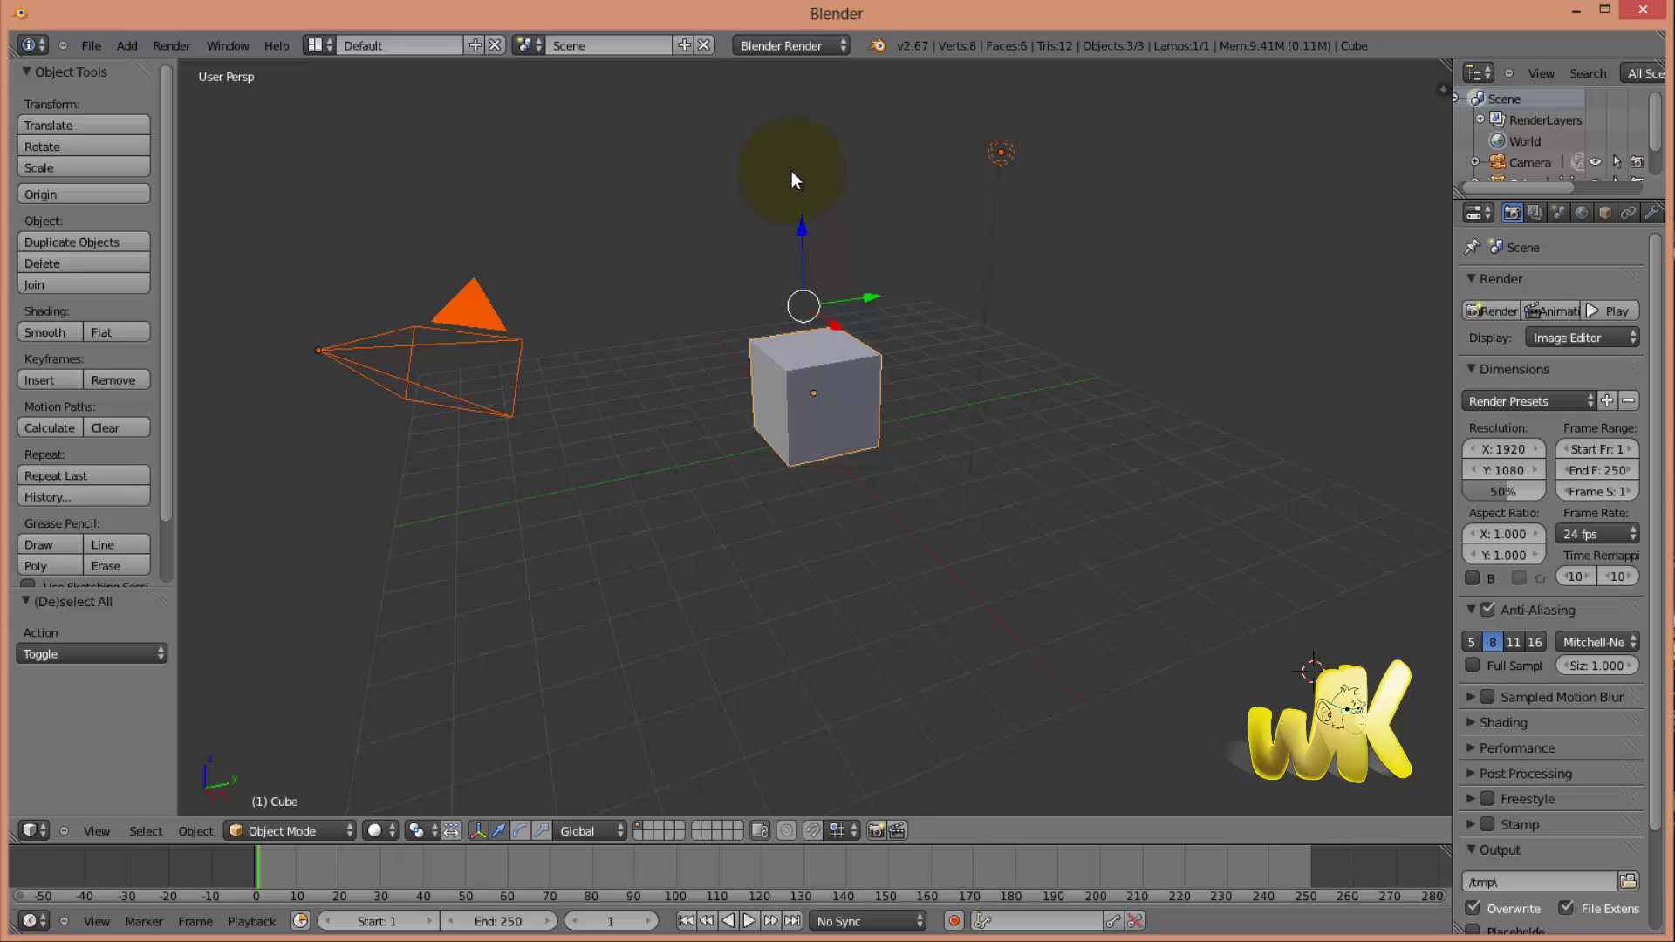
key("x")
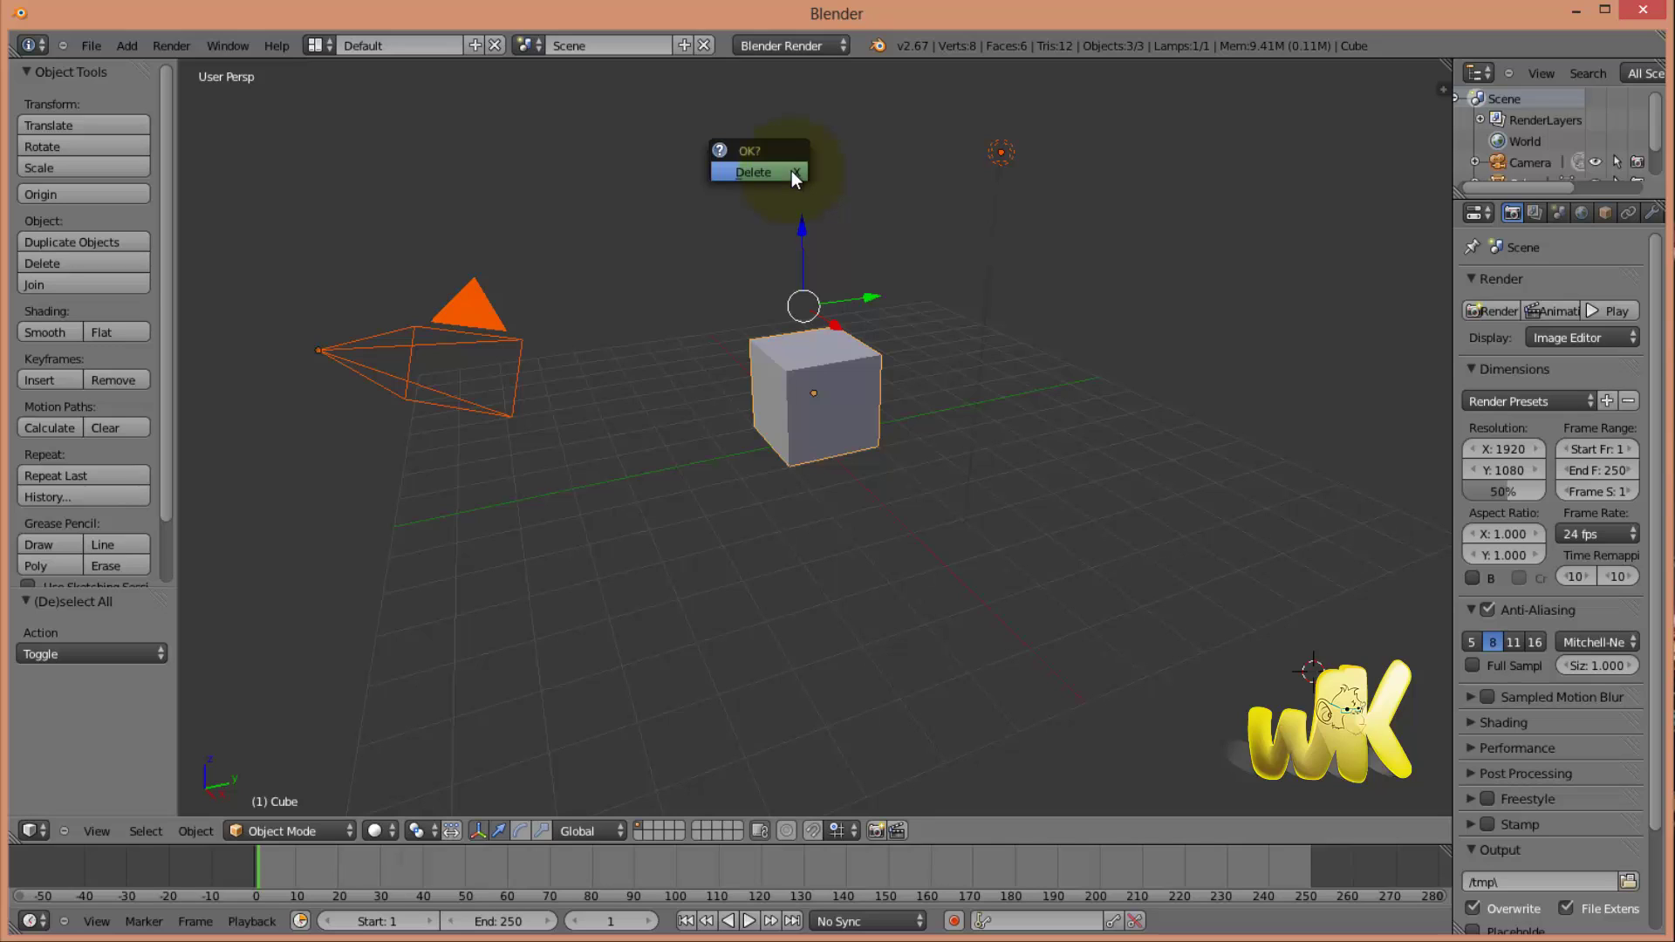
left_click(744, 172)
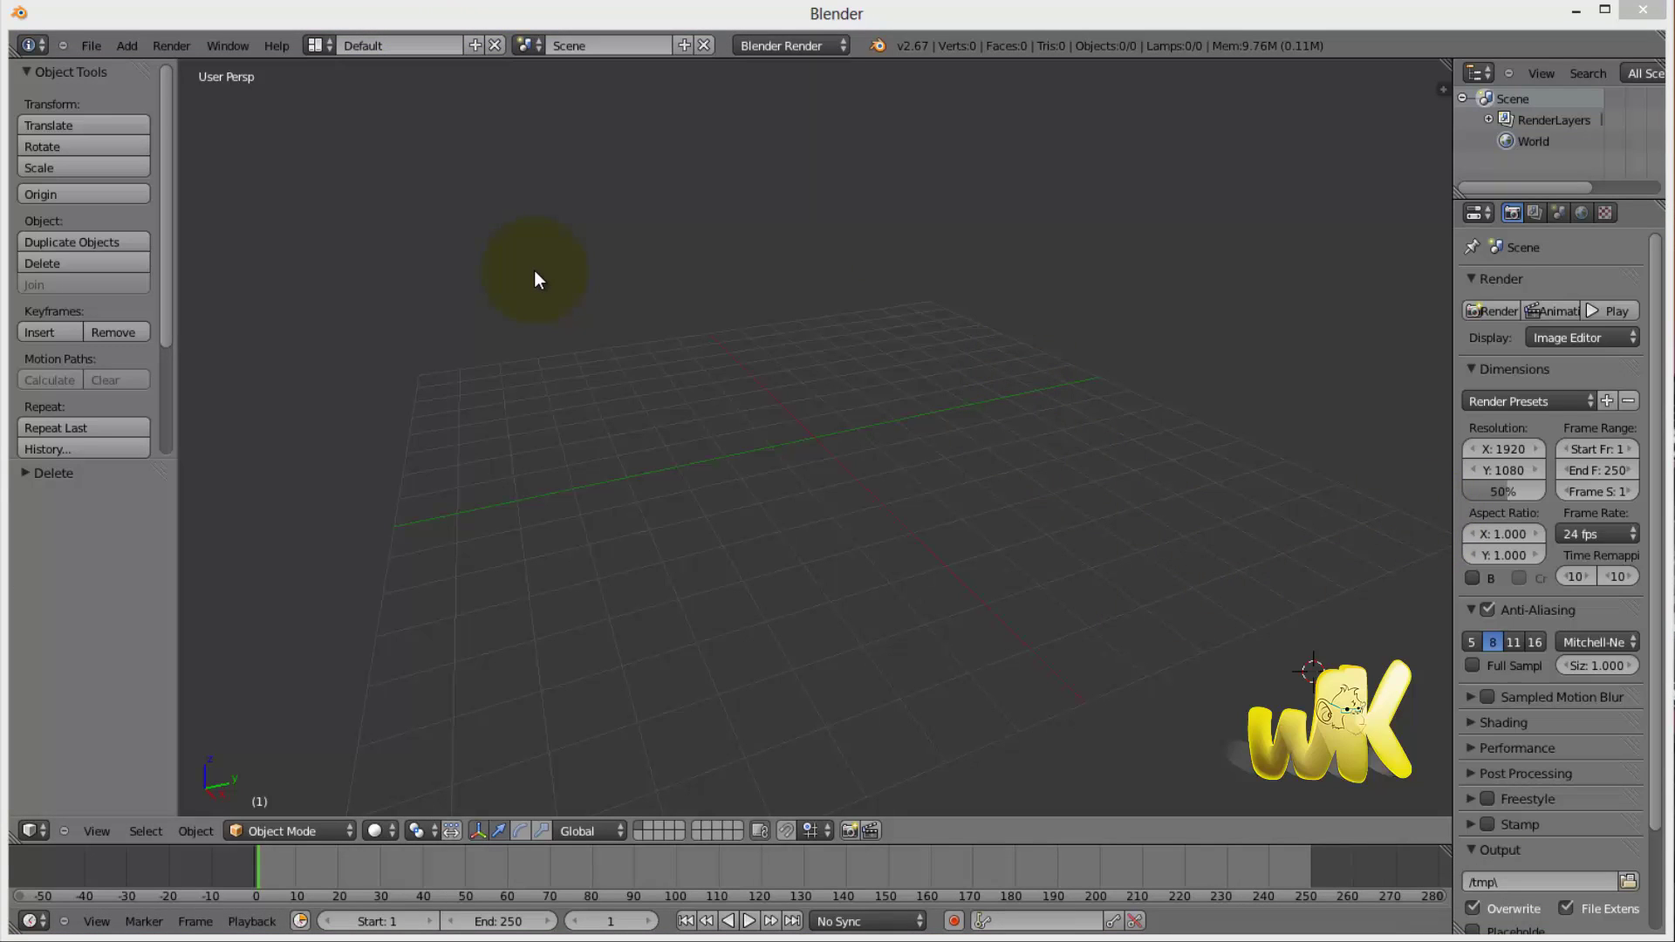
Add a cube mesh and move it about 18 units in the negative X direction, back over the grid.
left_click(127, 49)
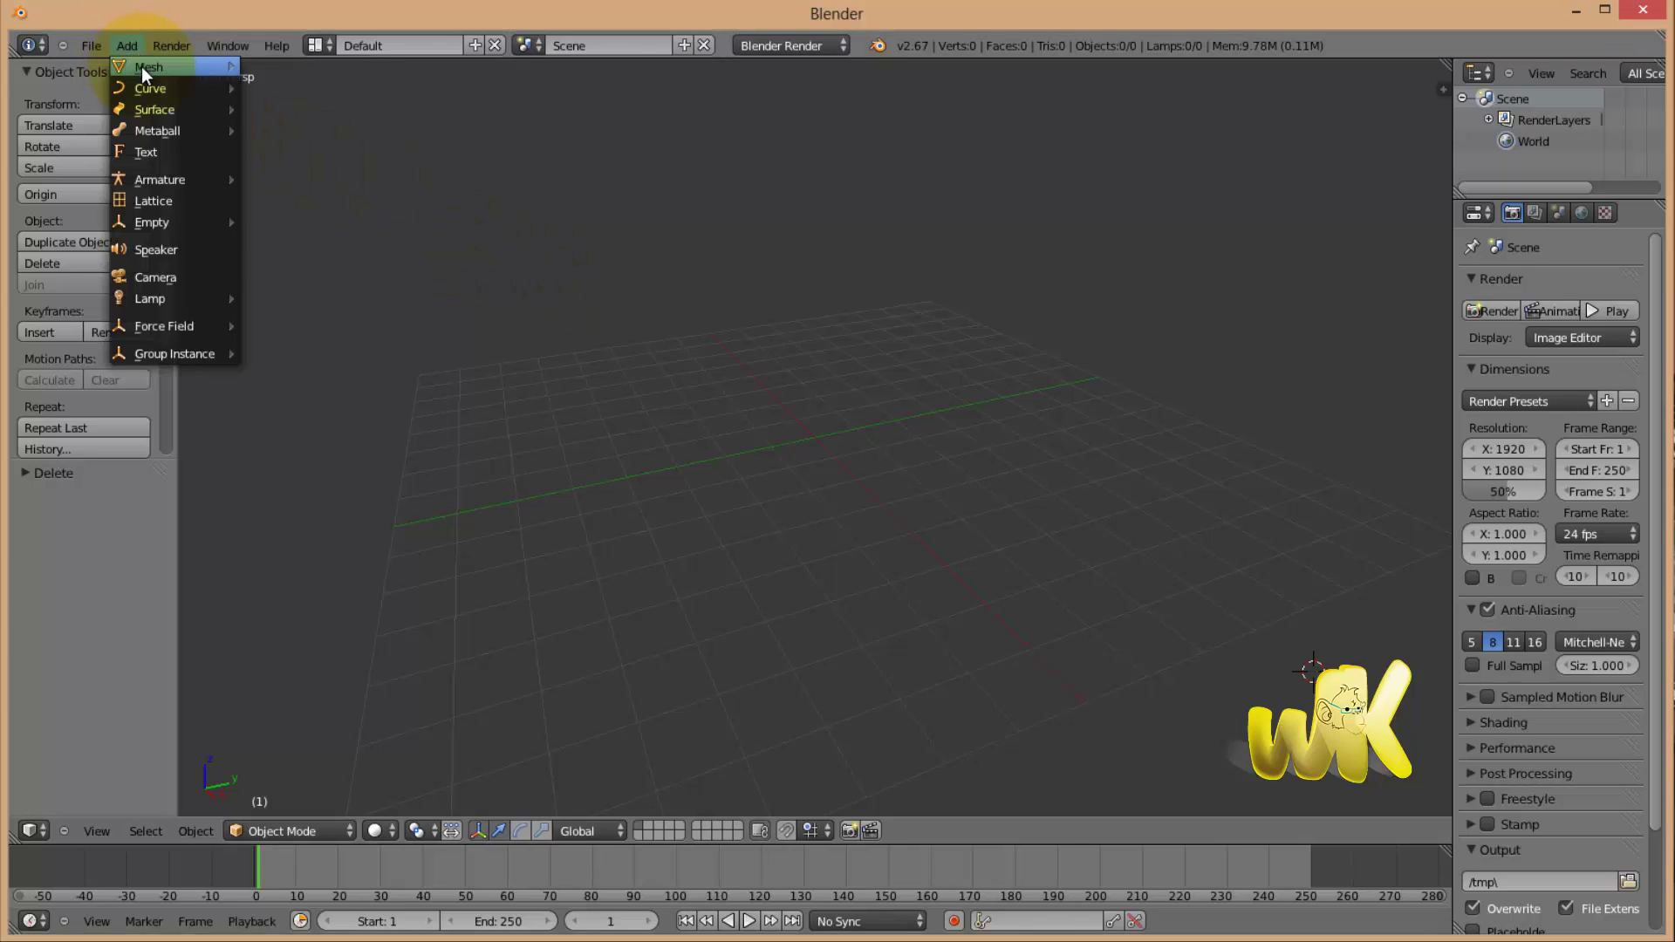
mouse_move(142, 66)
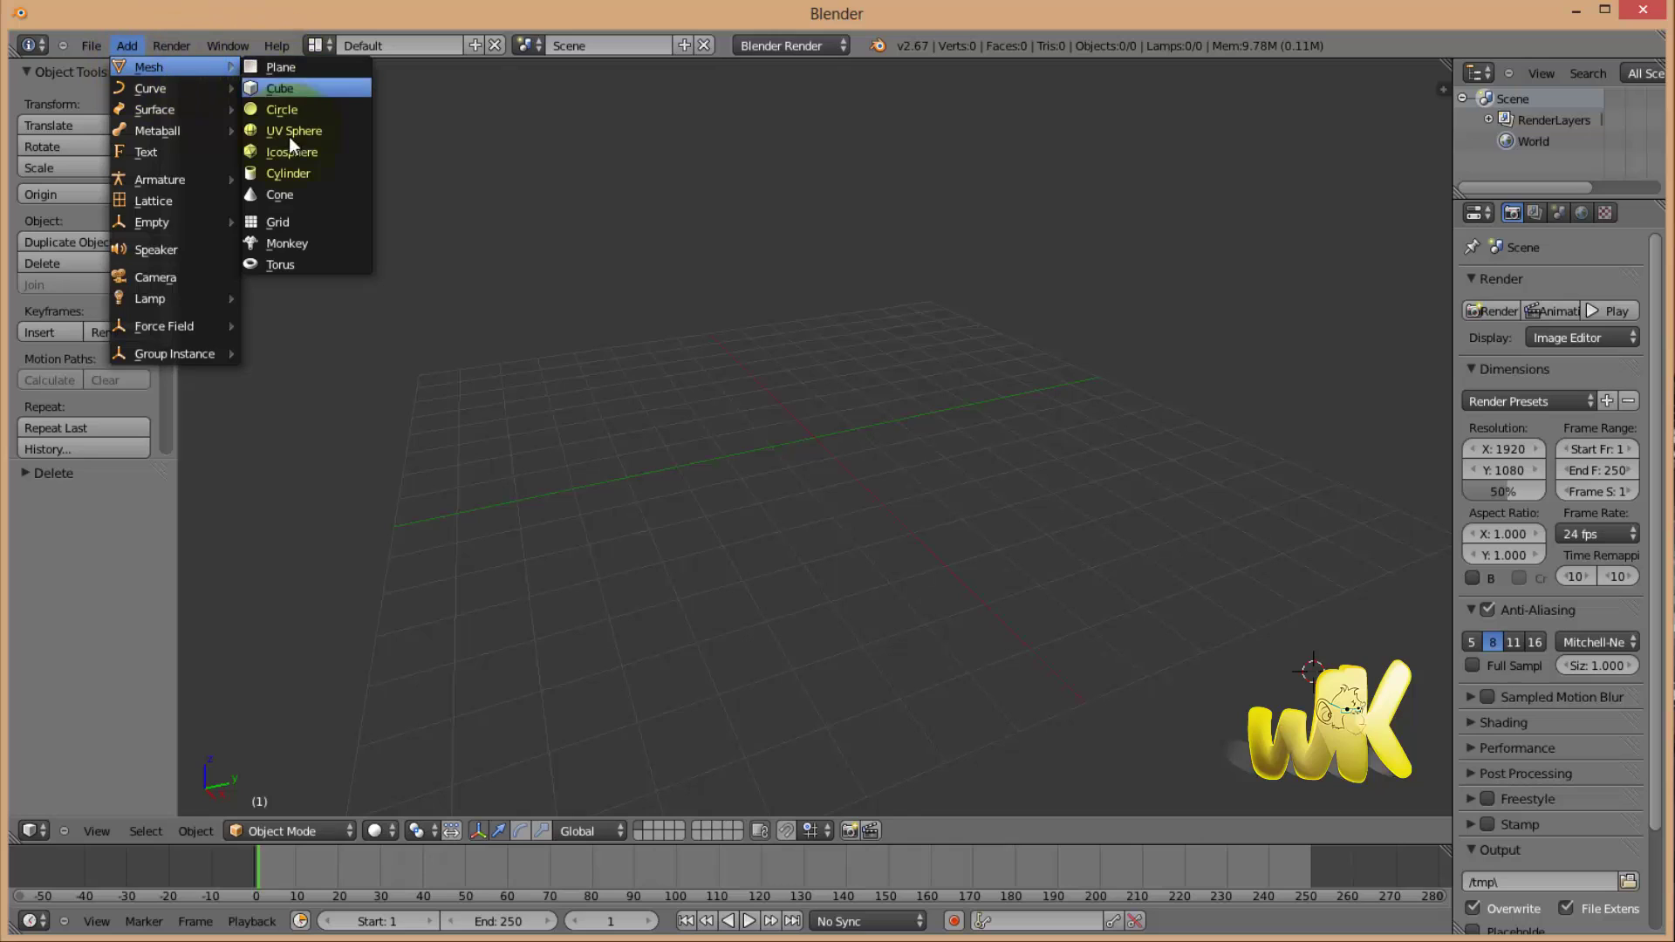
left_click(293, 90)
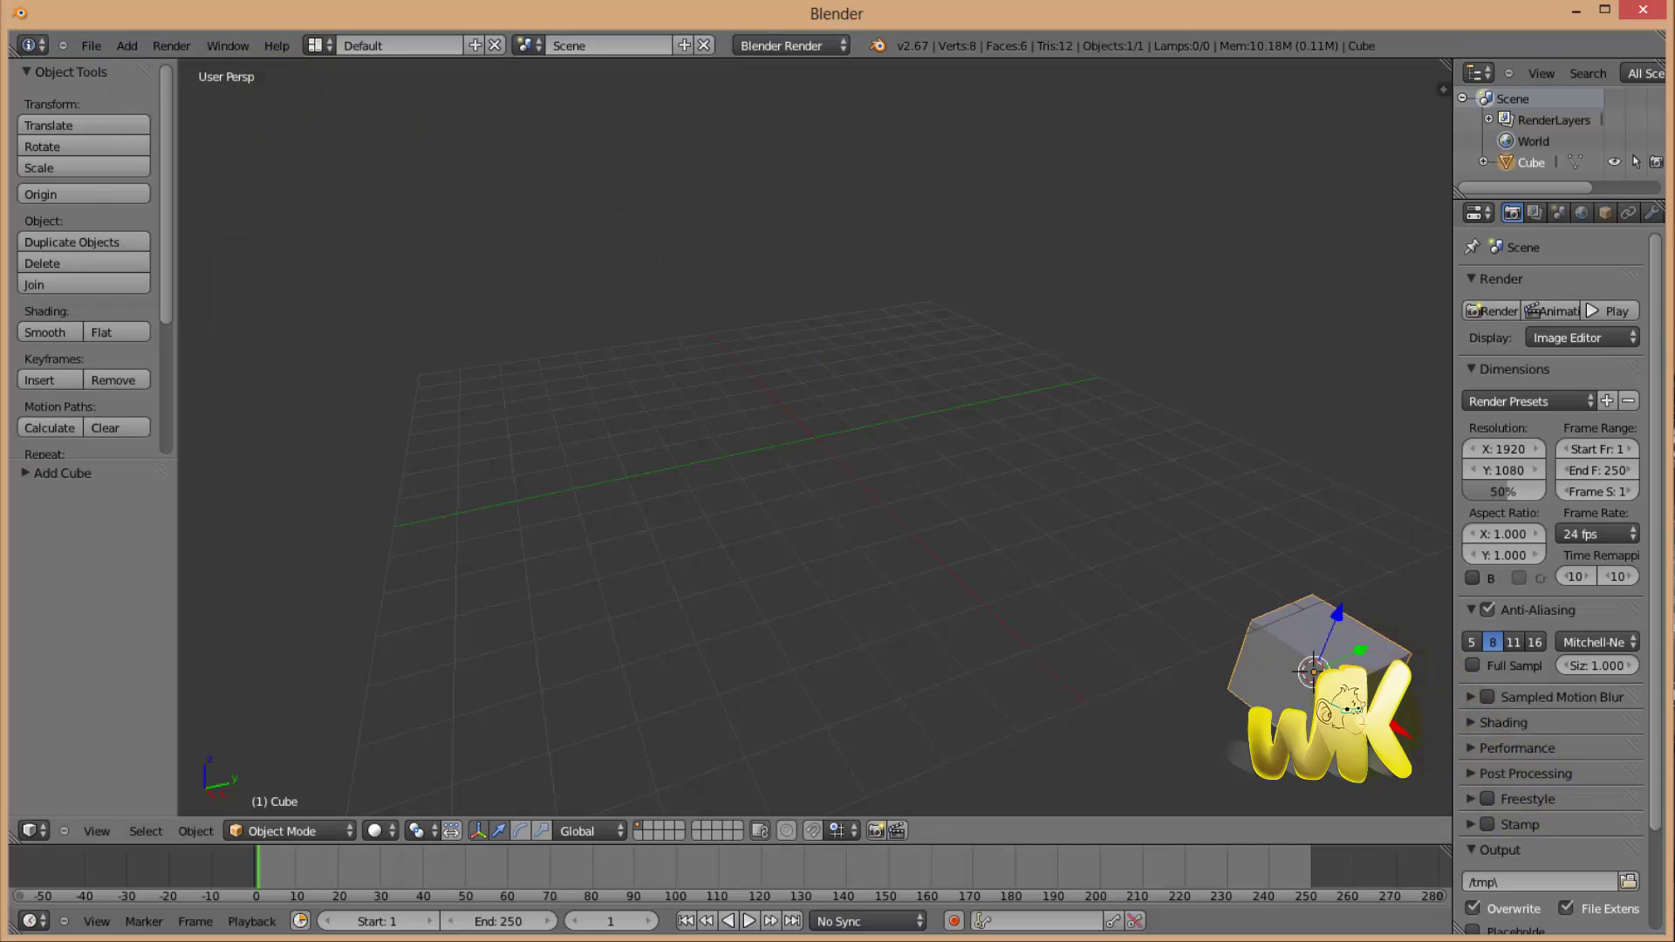
key("g")
key("x")
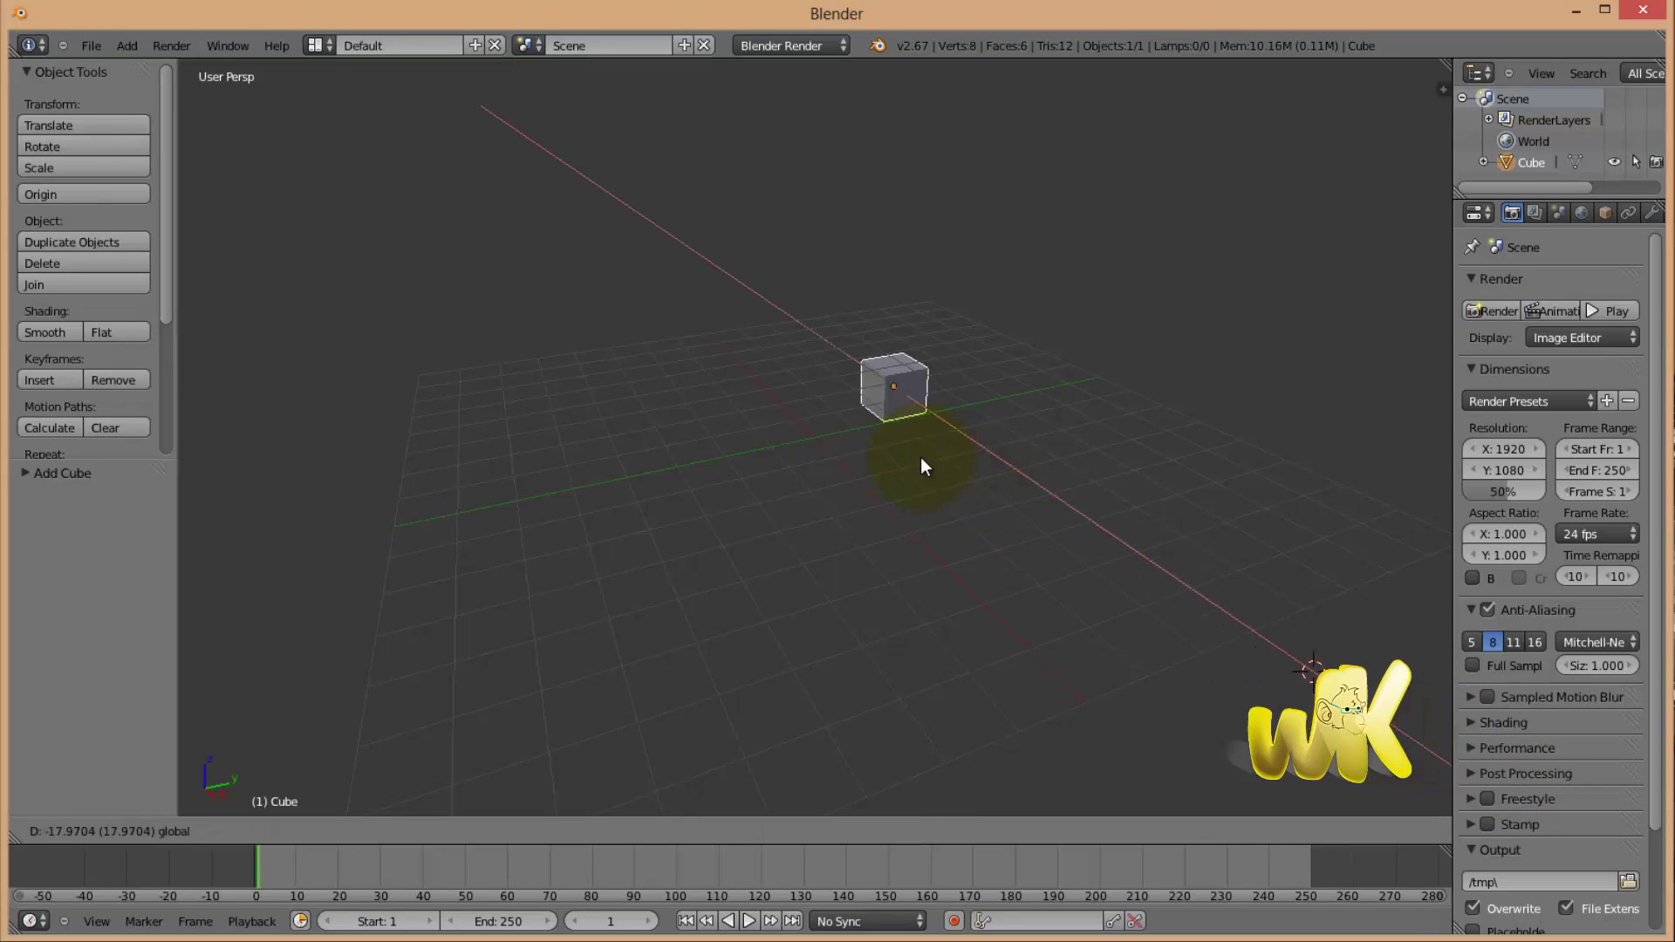
left_click(943, 496)
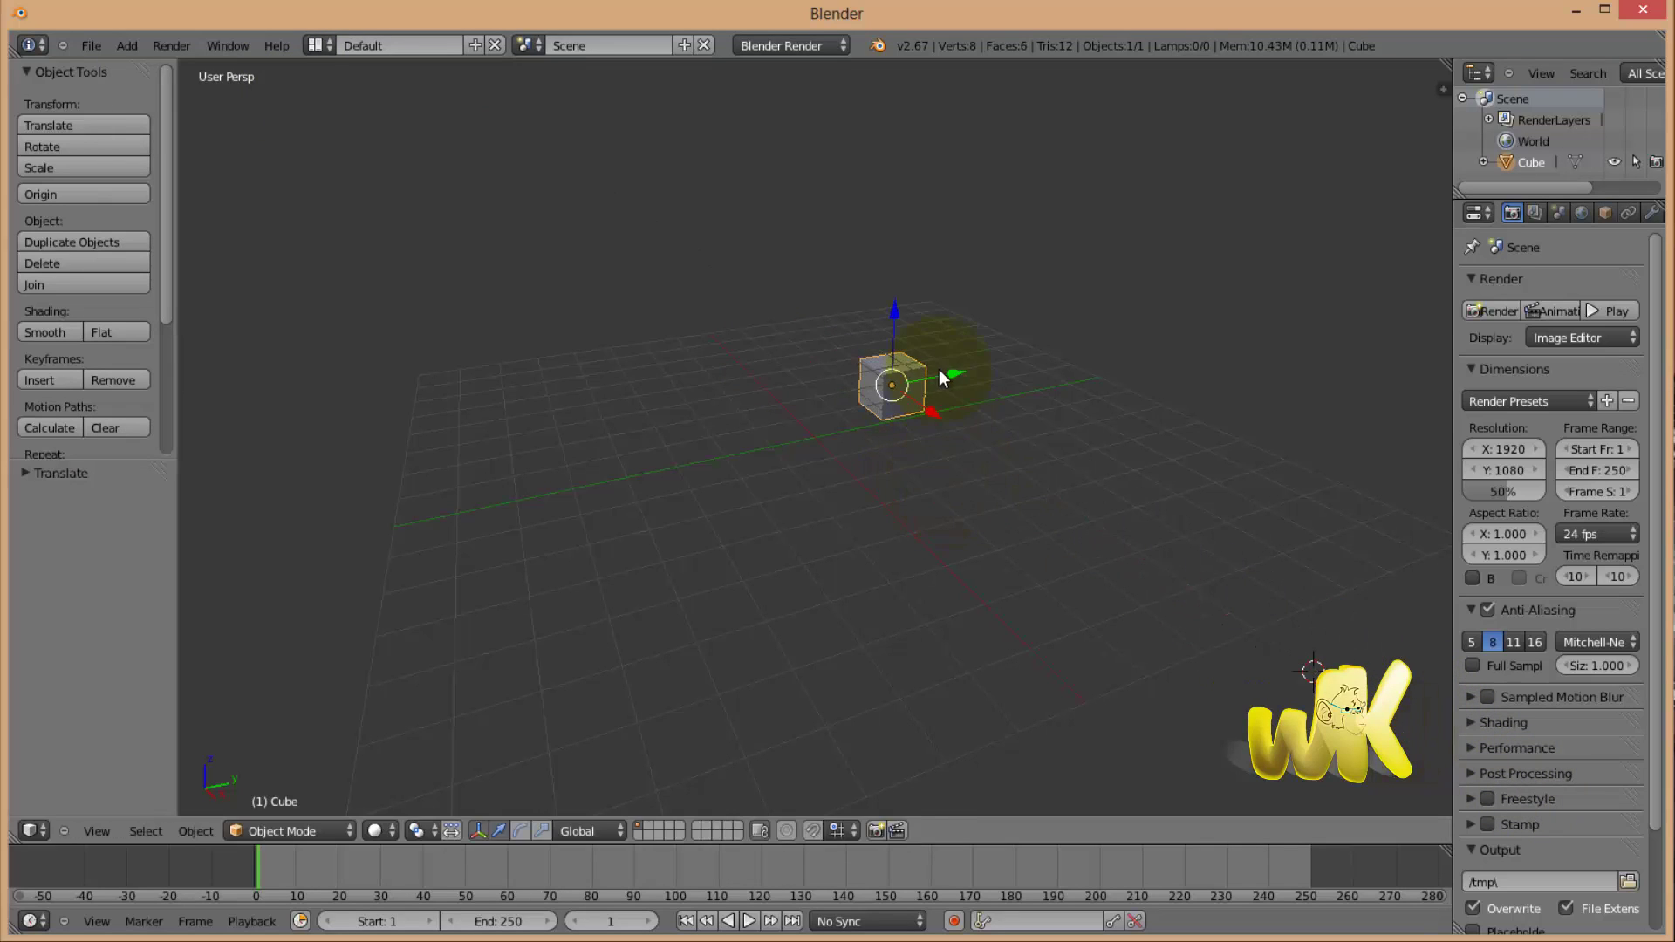
Adjust the cube's position along the Y axis so it sits slightly to the positive side of the grid's centre.
key("g")
key("y")
left_click(945, 375)
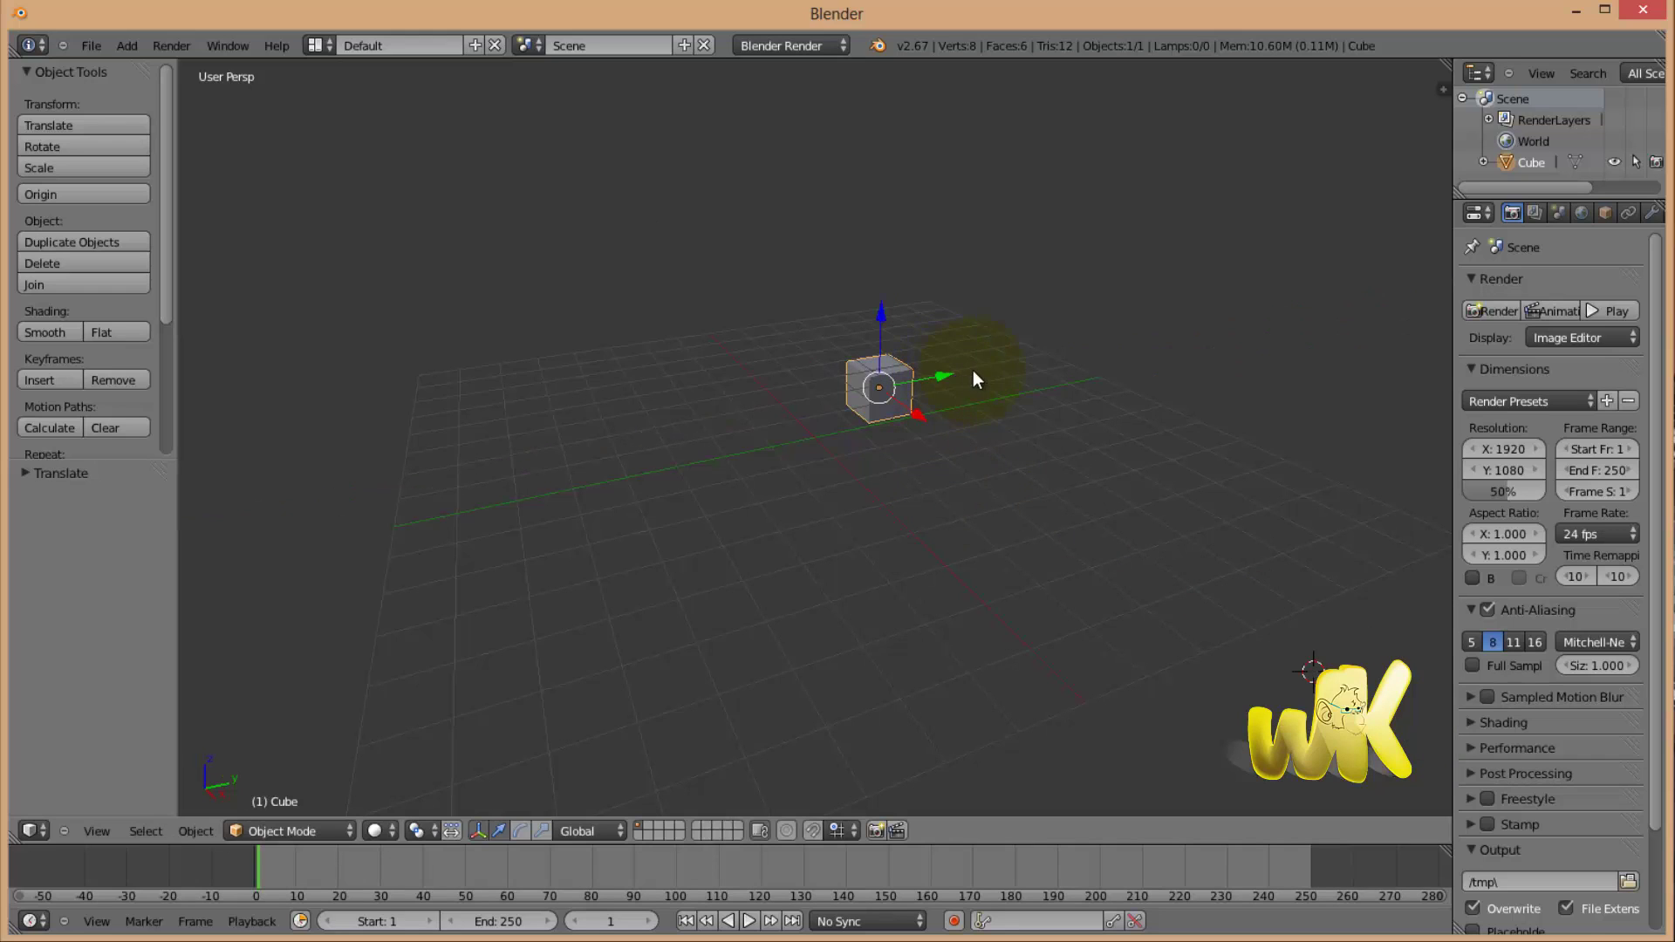
key("g")
key("y")
left_click(952, 383)
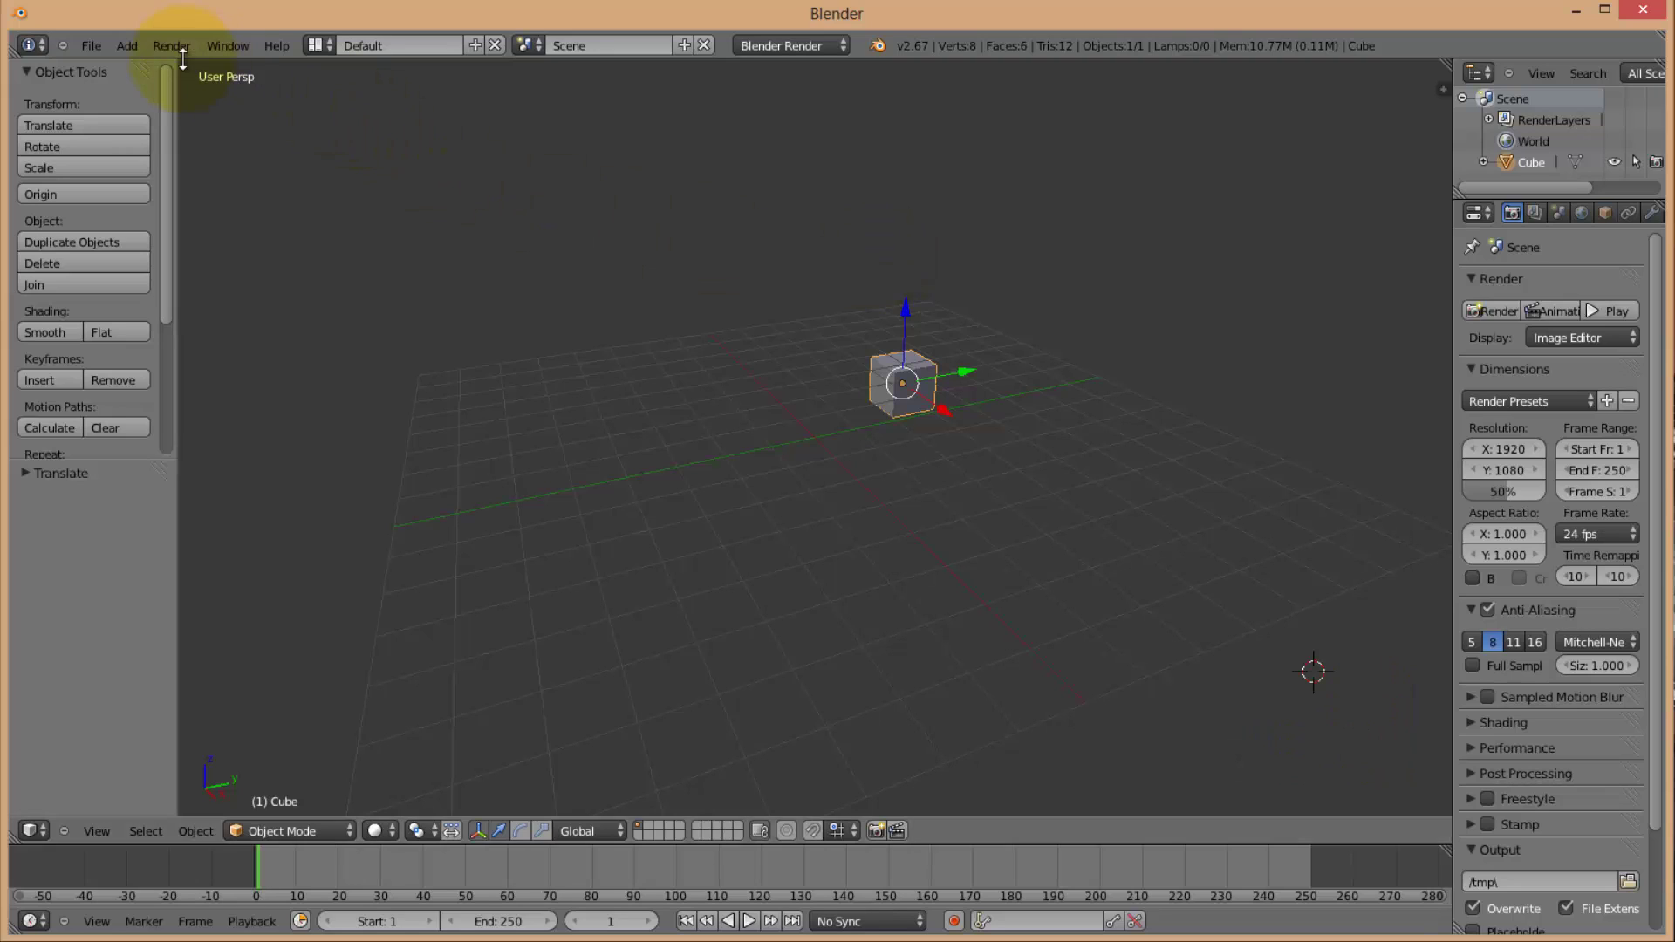
Add a UV sphere mesh to the scene.
left_click(127, 46)
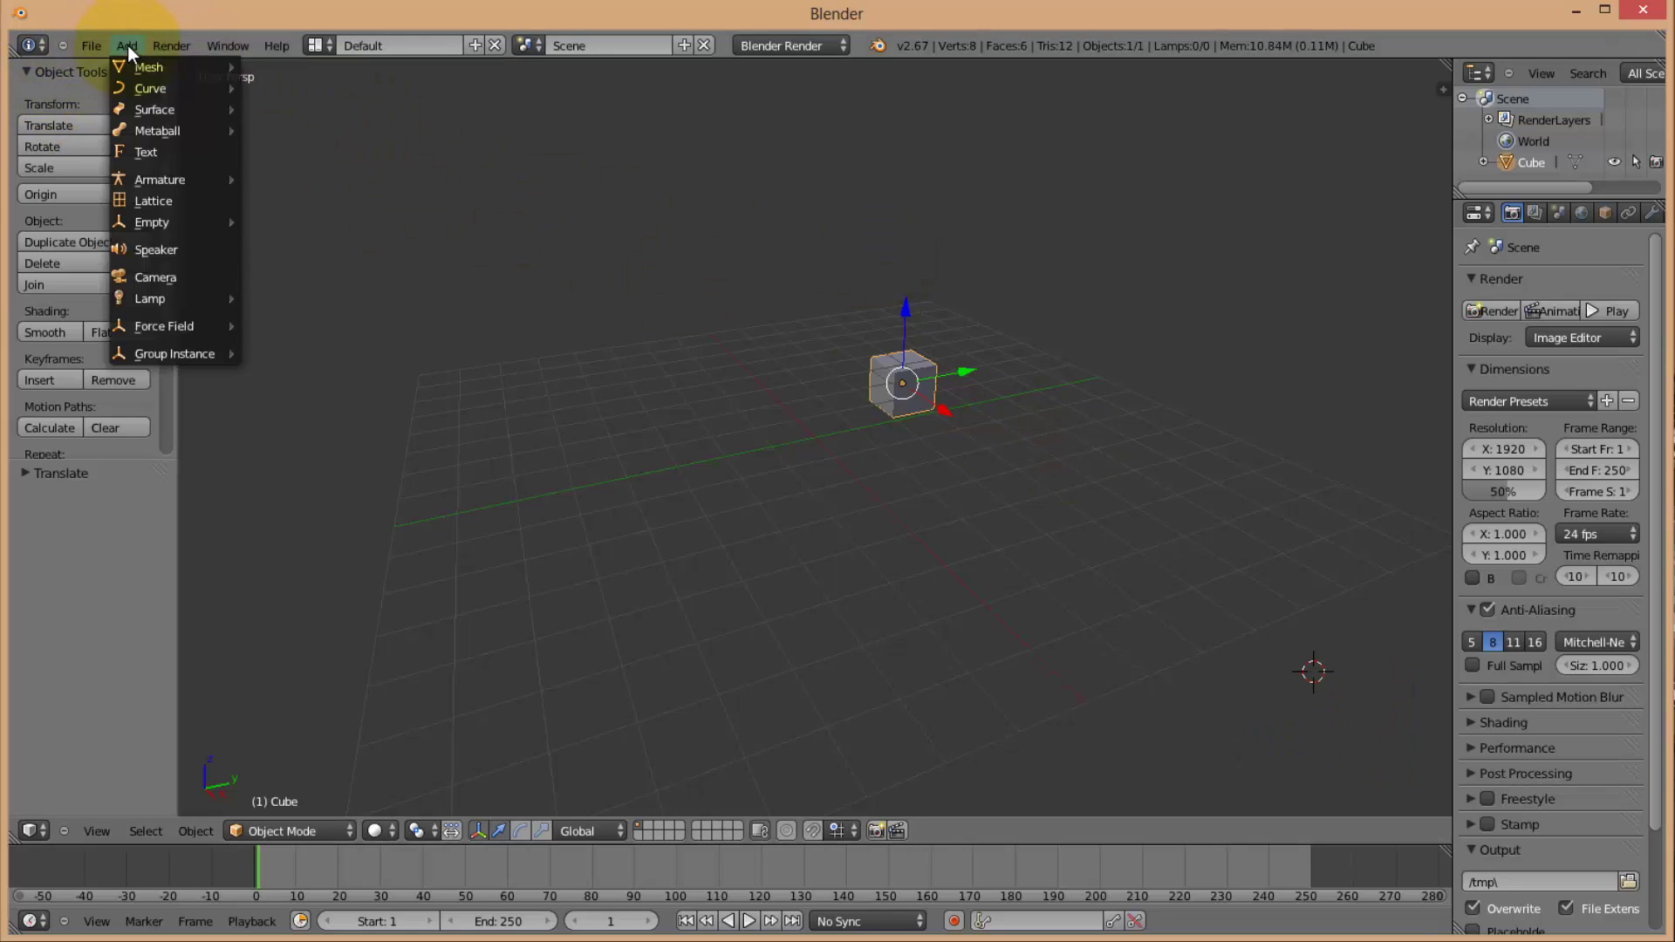
mouse_move(163, 70)
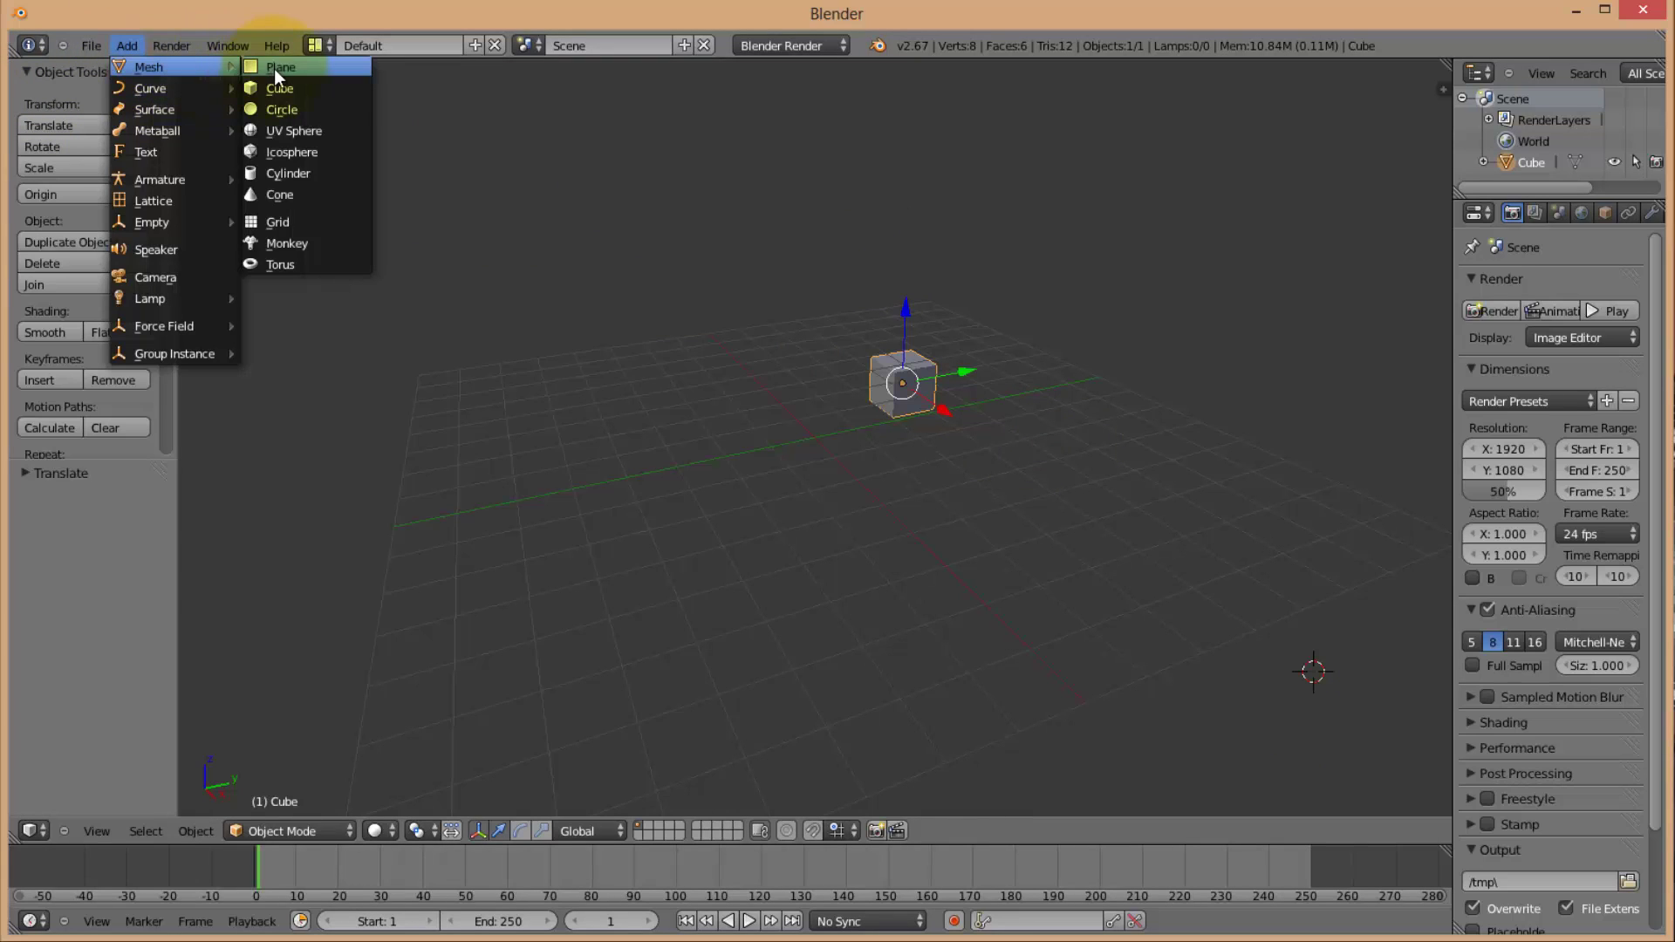
left_click(282, 136)
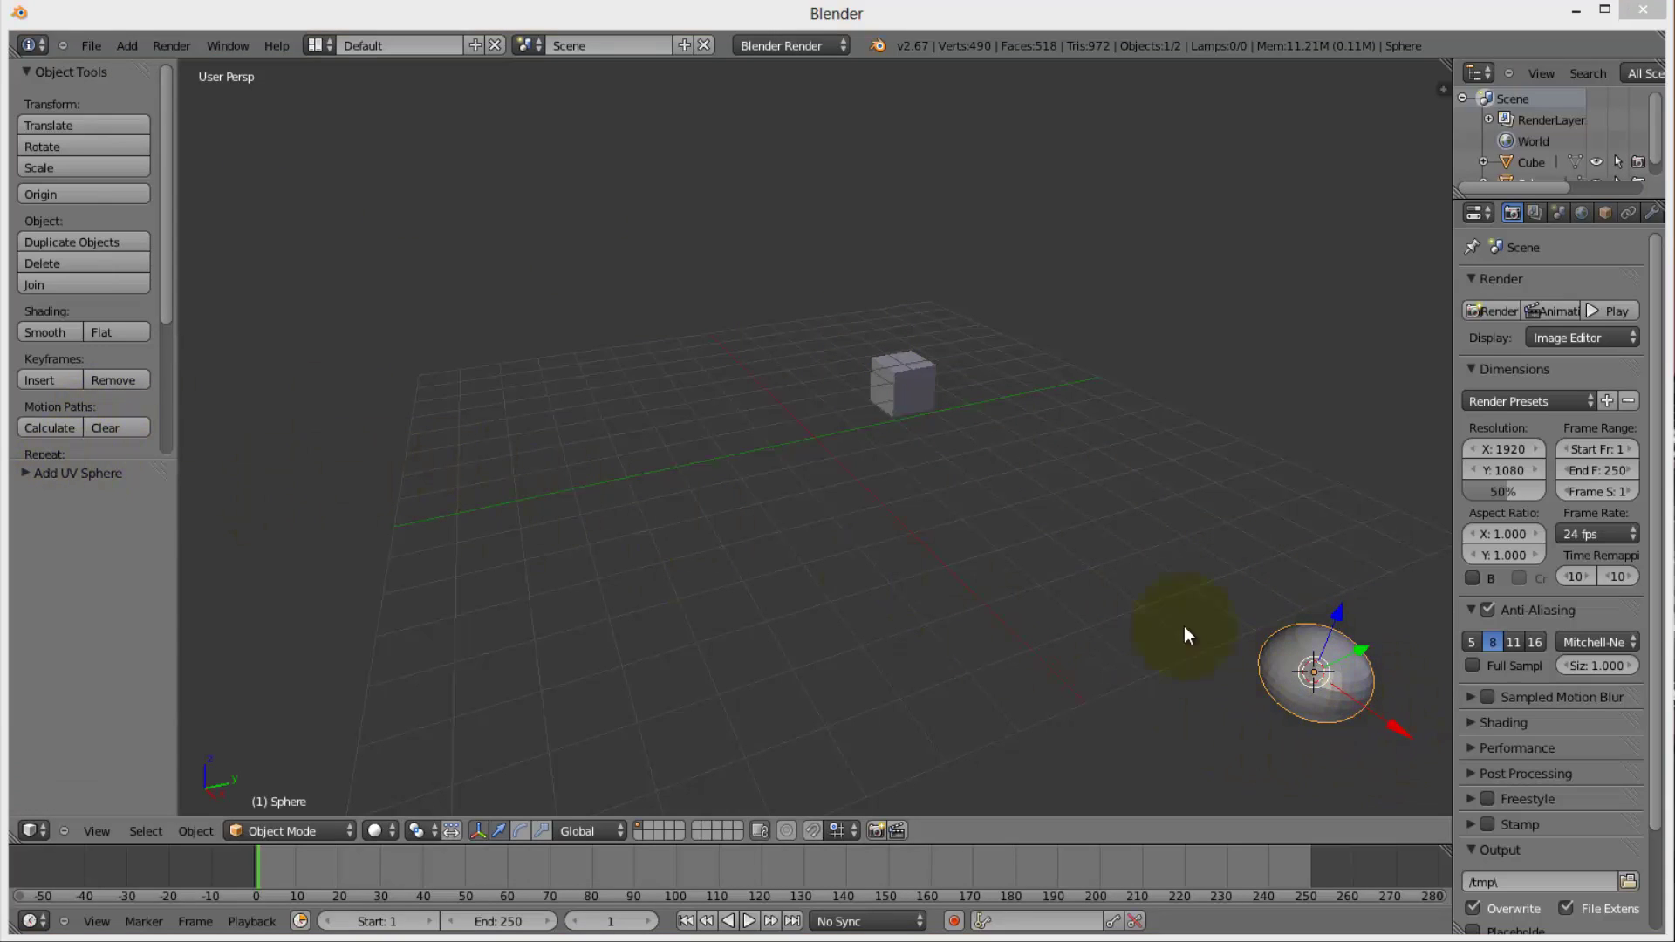
Set the new UV sphere's location to 0 on the X, Y and Z axes.
left_click(25, 473)
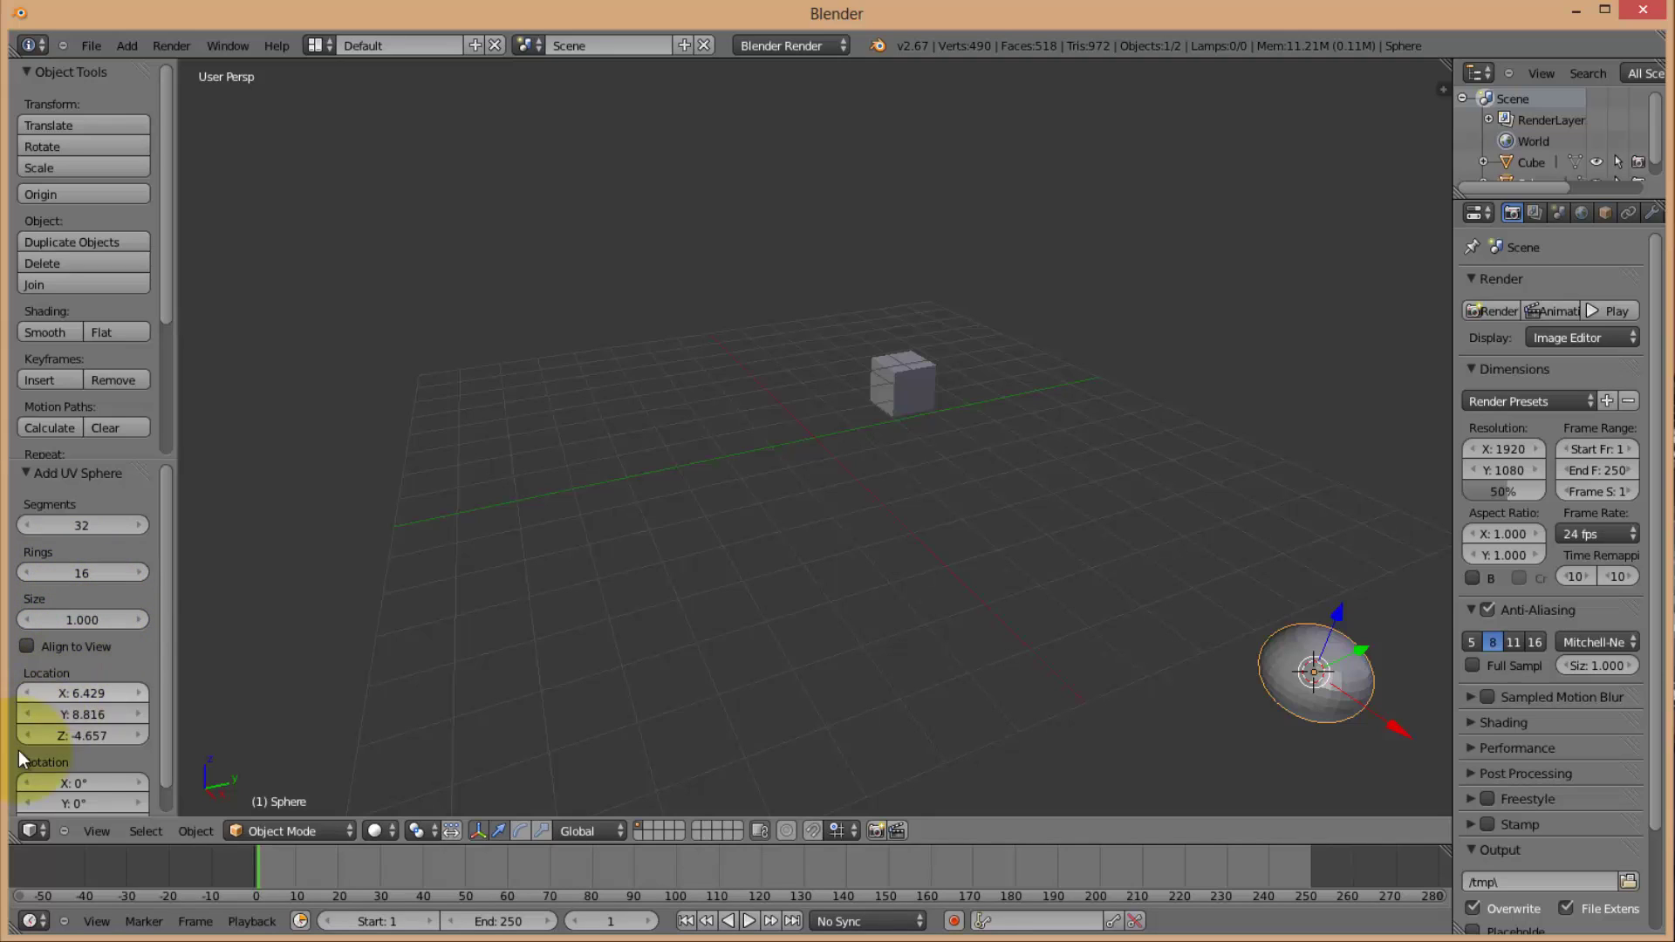
left_click(77, 691)
type("0")
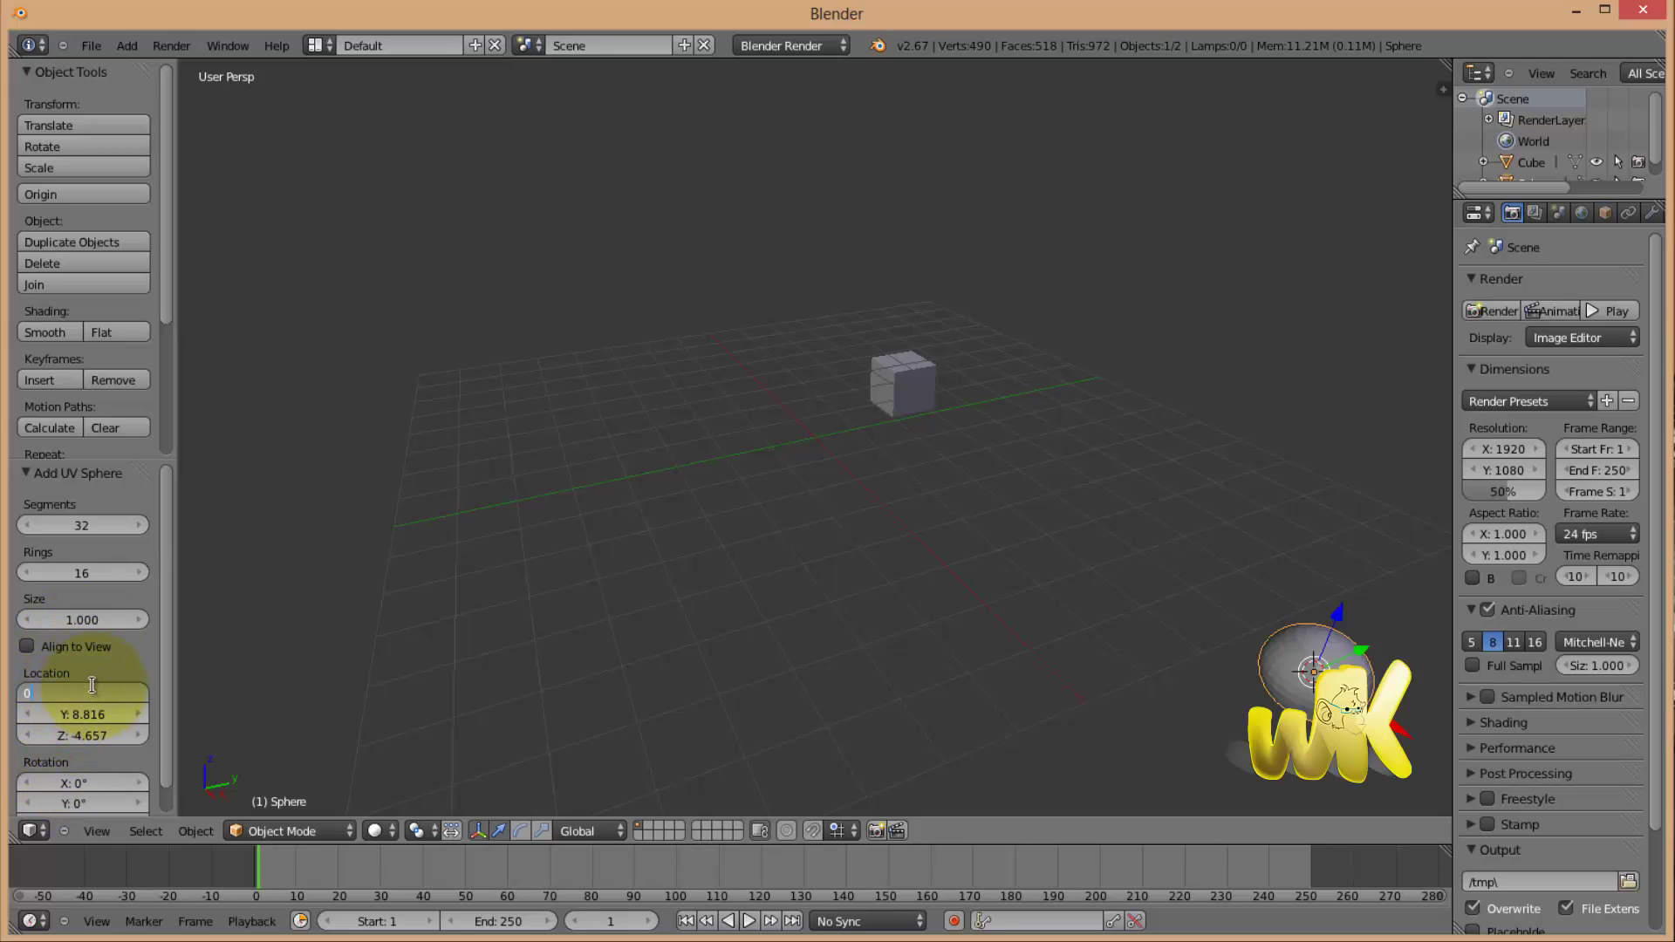
key("Tab")
type("0")
key("Tab")
type("0")
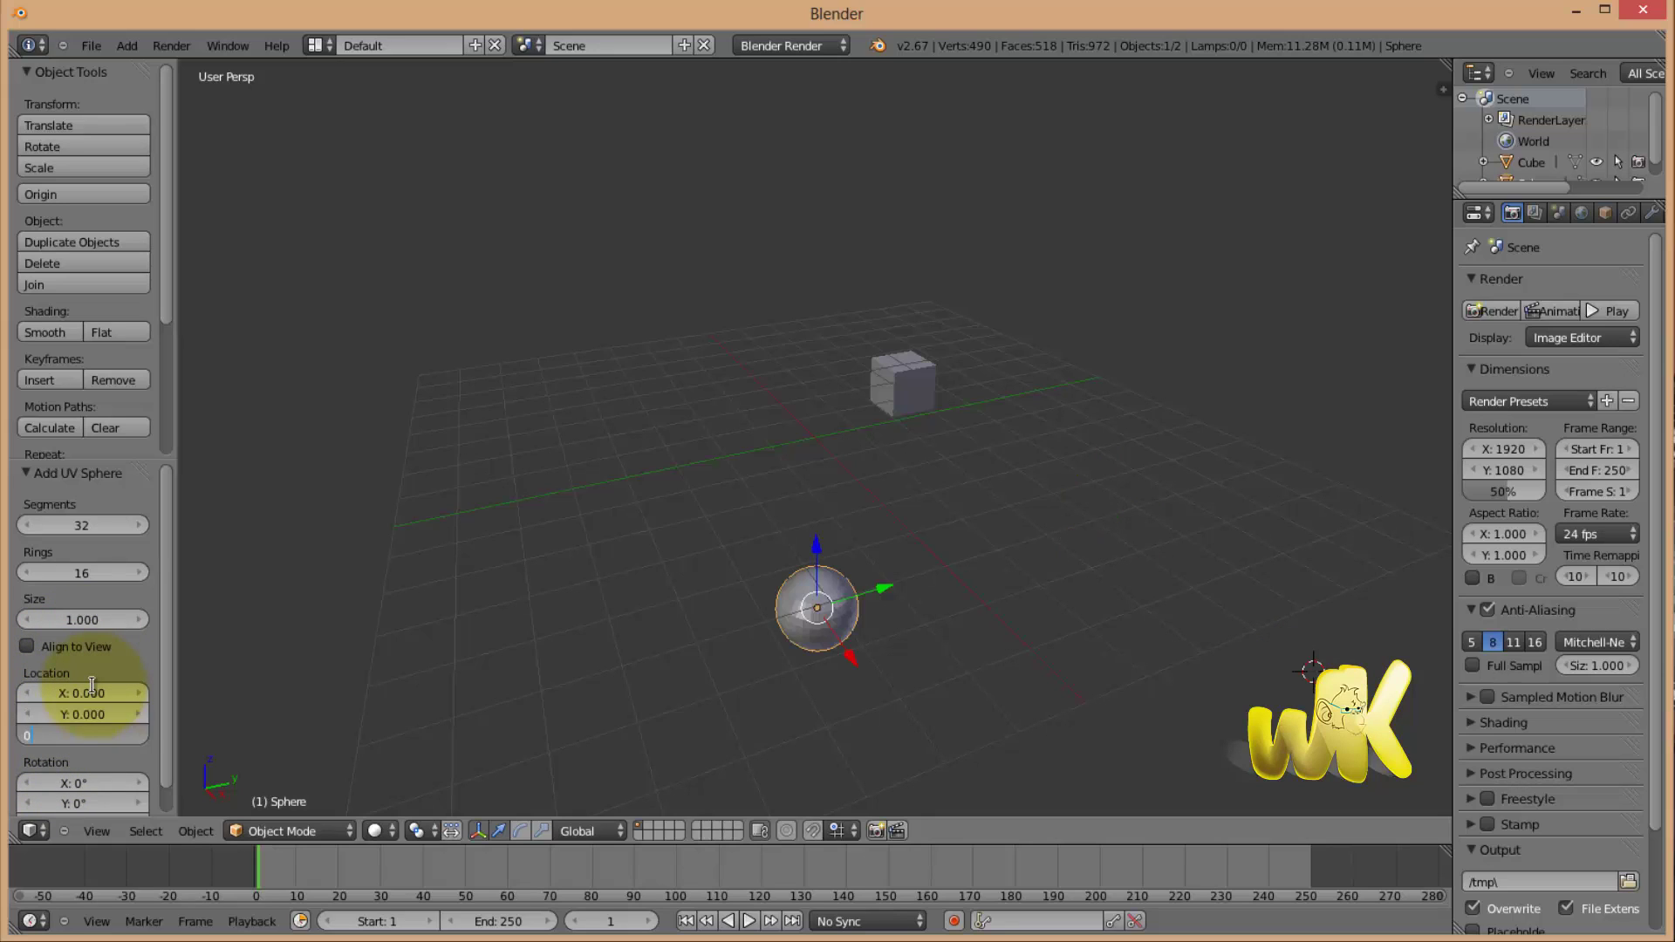
key("Tab")
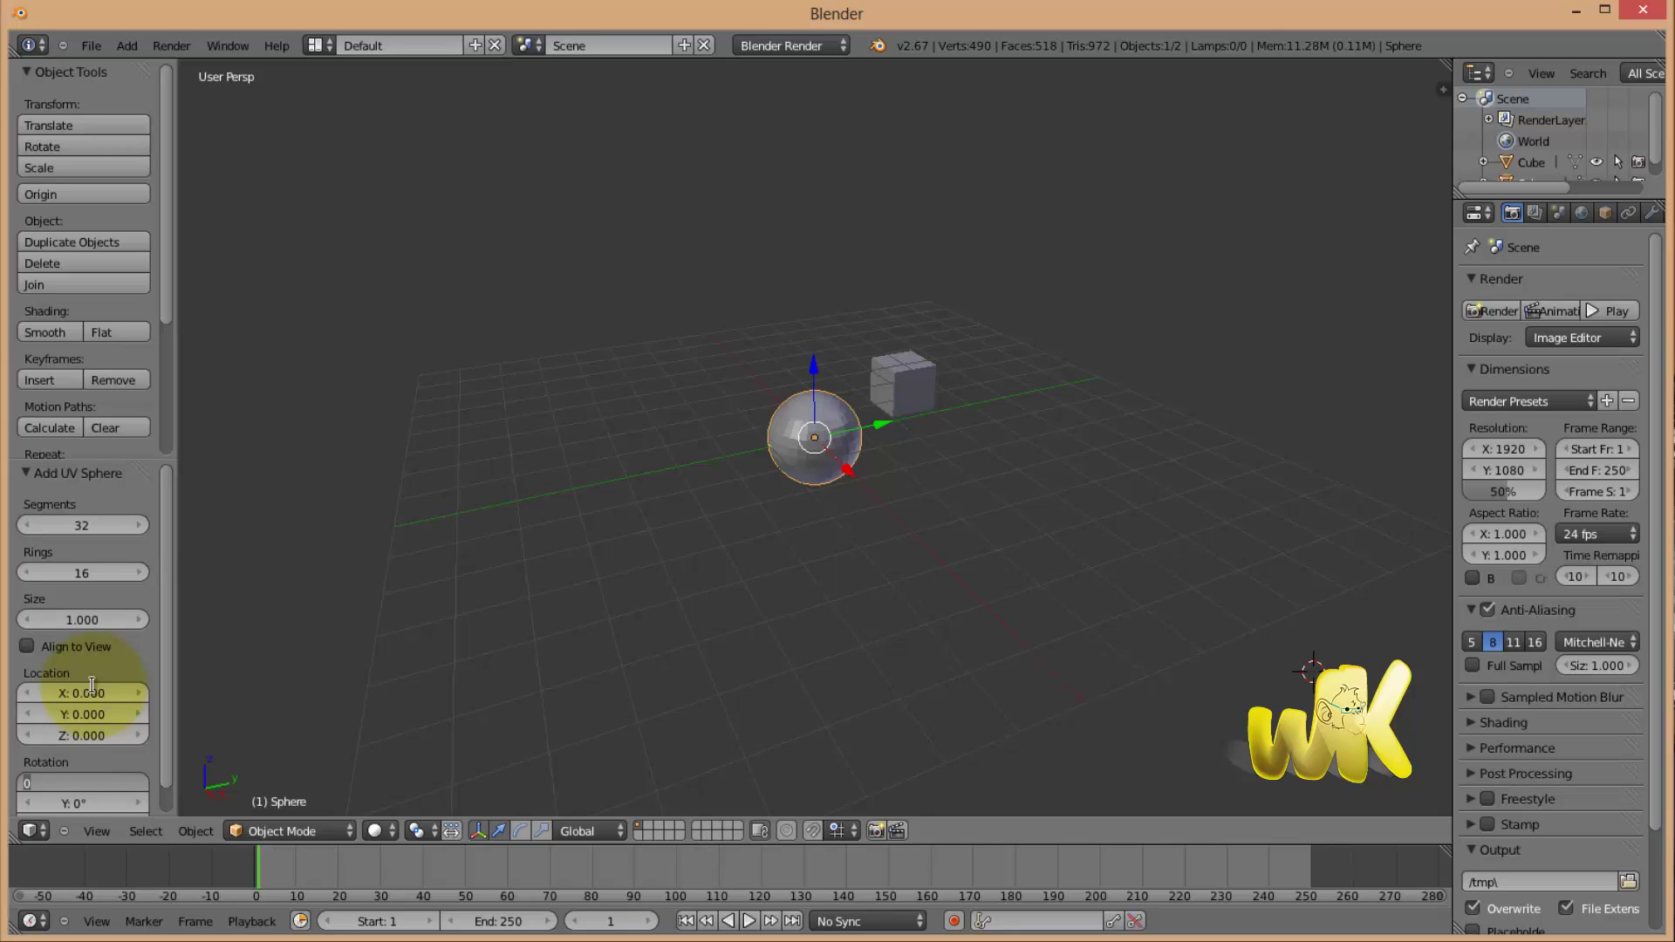
key("Return")
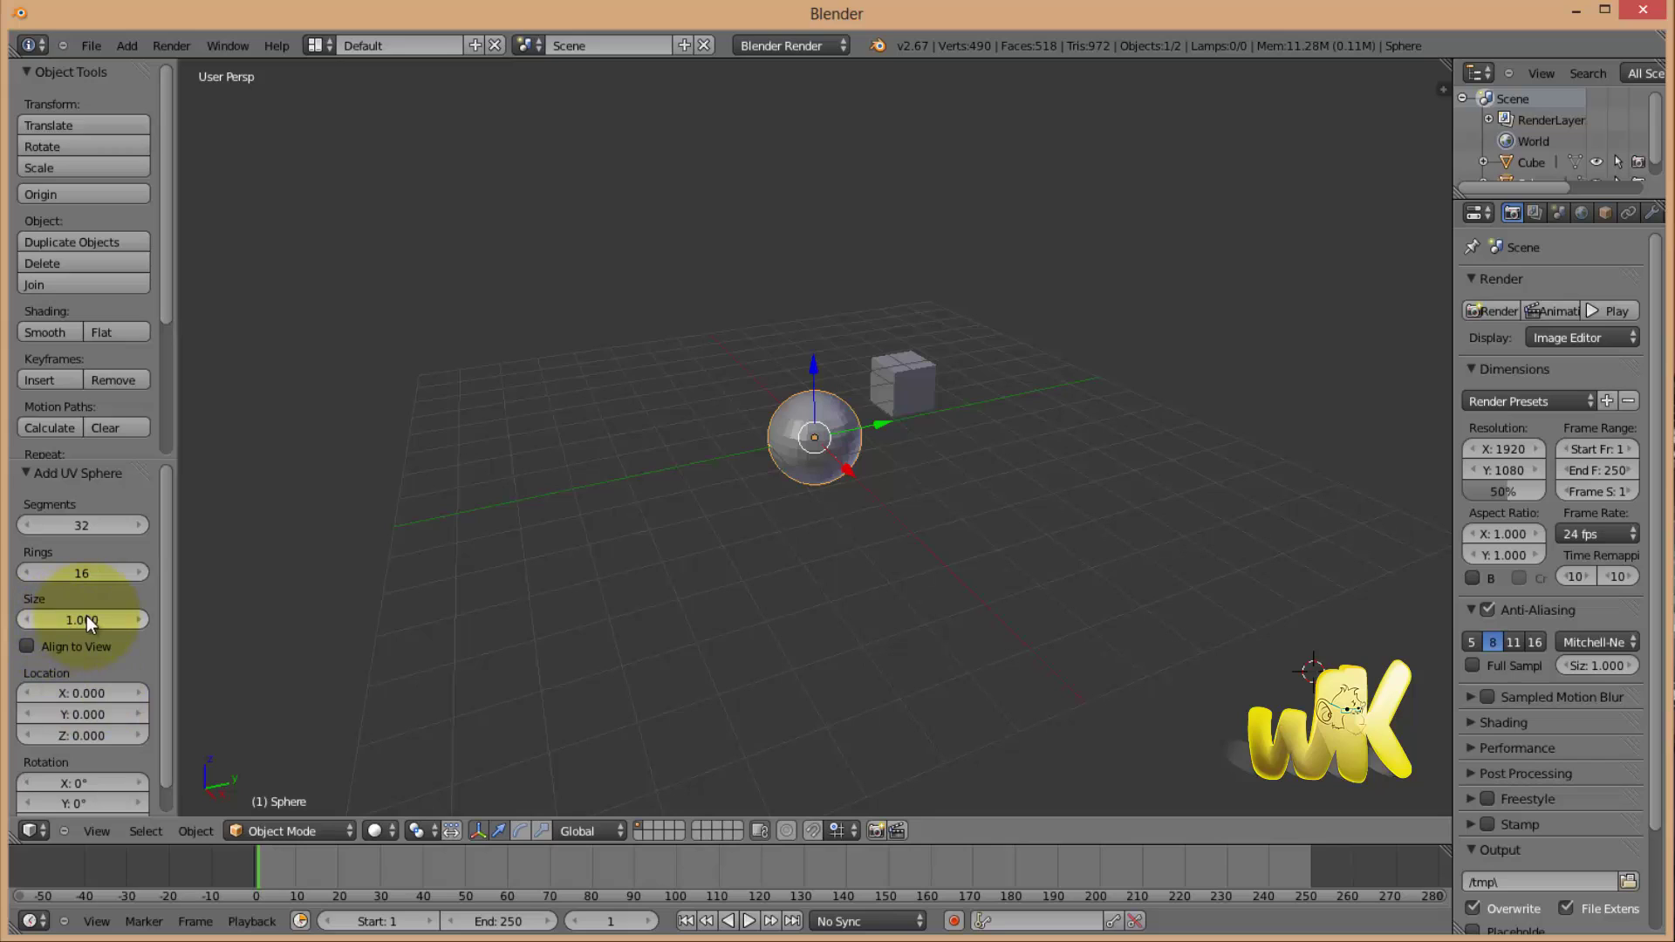
Adjust the UV sphere's size to about 0.979.
left_click(145, 622)
left_click(136, 618)
left_click(136, 618)
left_click(136, 617)
left_click(137, 618)
left_click(136, 618)
left_click(136, 618)
left_click(136, 618)
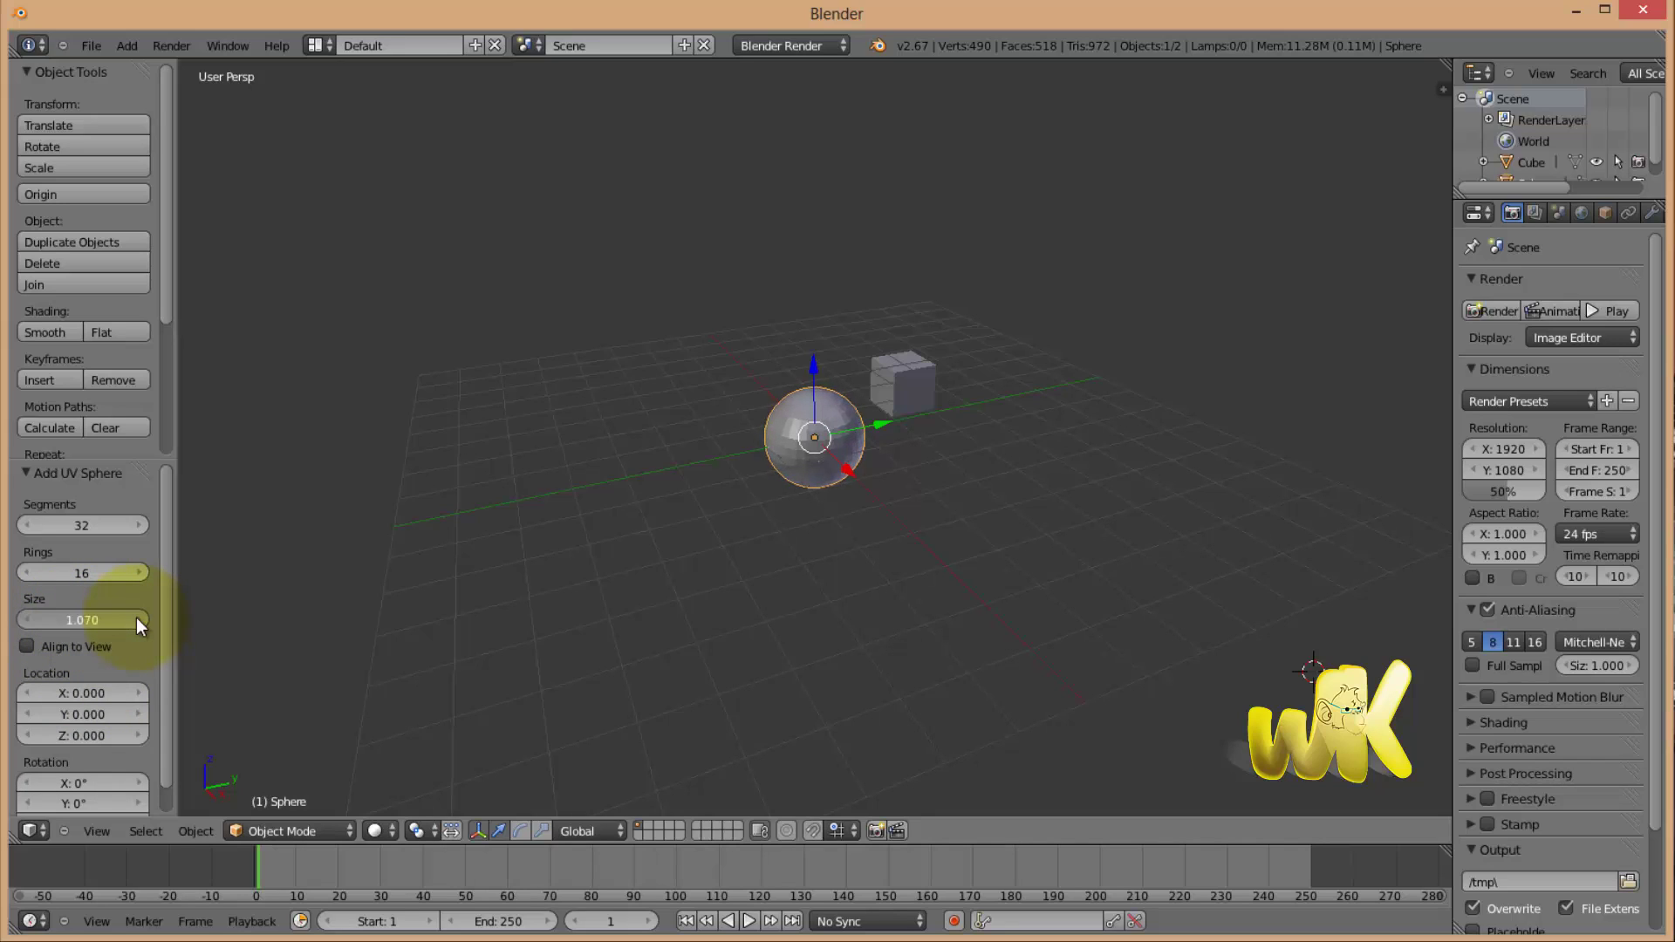
left_click(136, 618)
left_click_drag(119, 622, 71, 626)
Set the UV sphere's mesh resolution to 30 segments and 19 rings.
left_click_drag(106, 572, 20, 532)
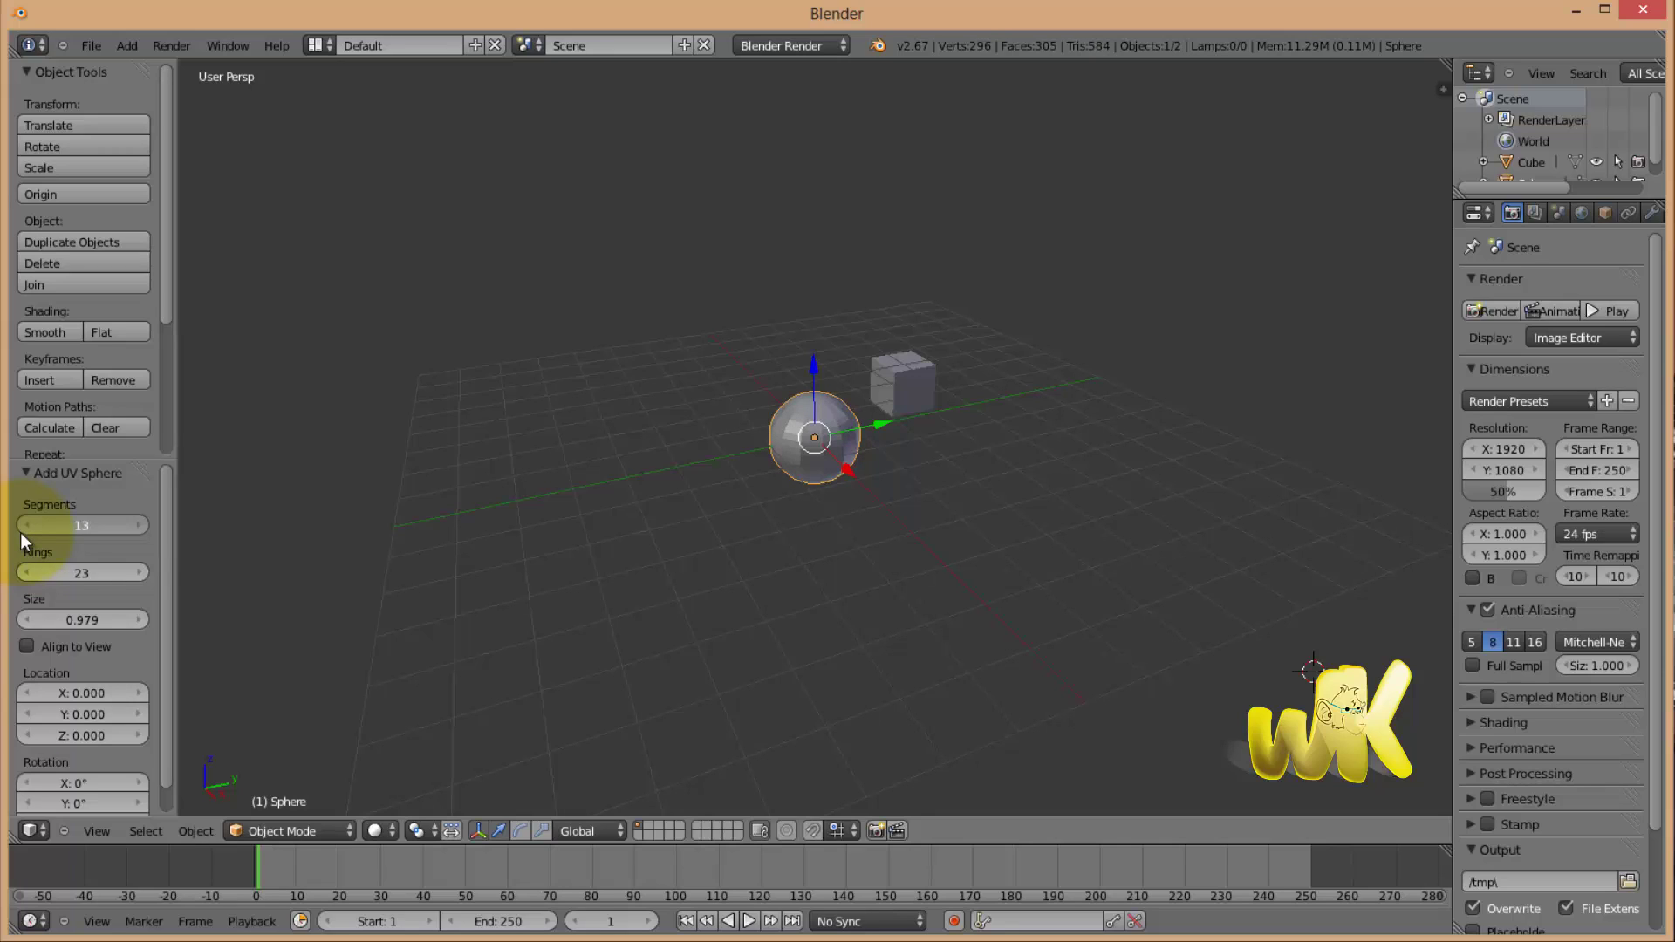
left_click_drag(20, 532, 143, 528)
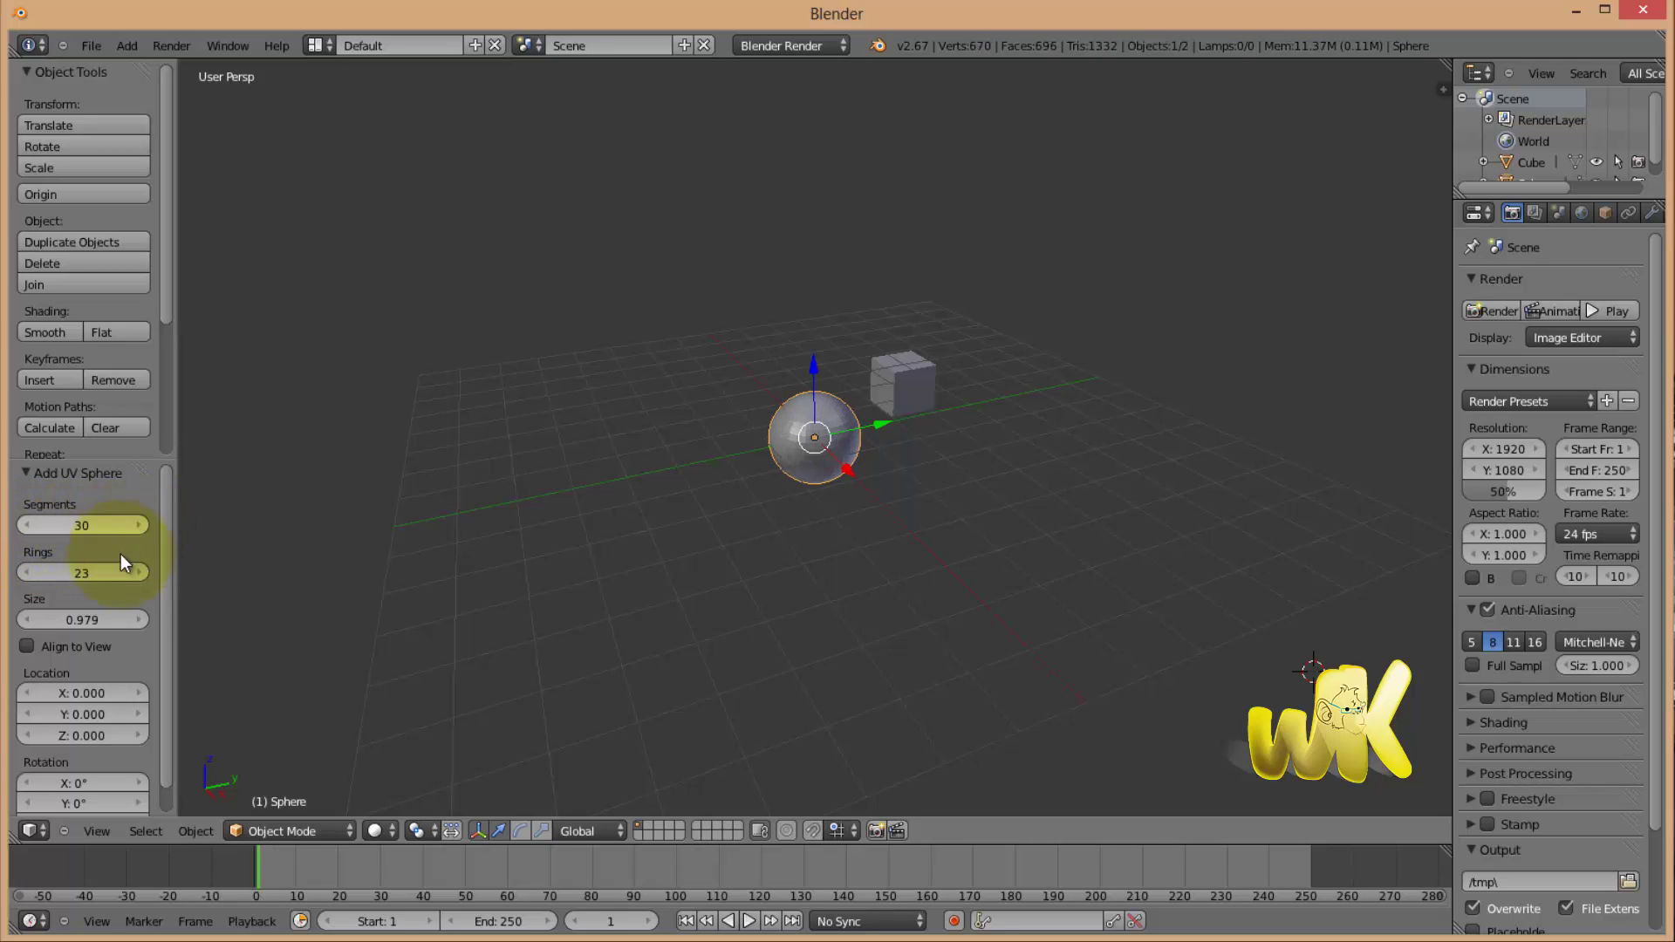
mouse_move(61, 576)
left_mouse_down()
mouse_move(25, 575)
mouse_move(100, 569)
mouse_move(87, 574)
left_mouse_up()
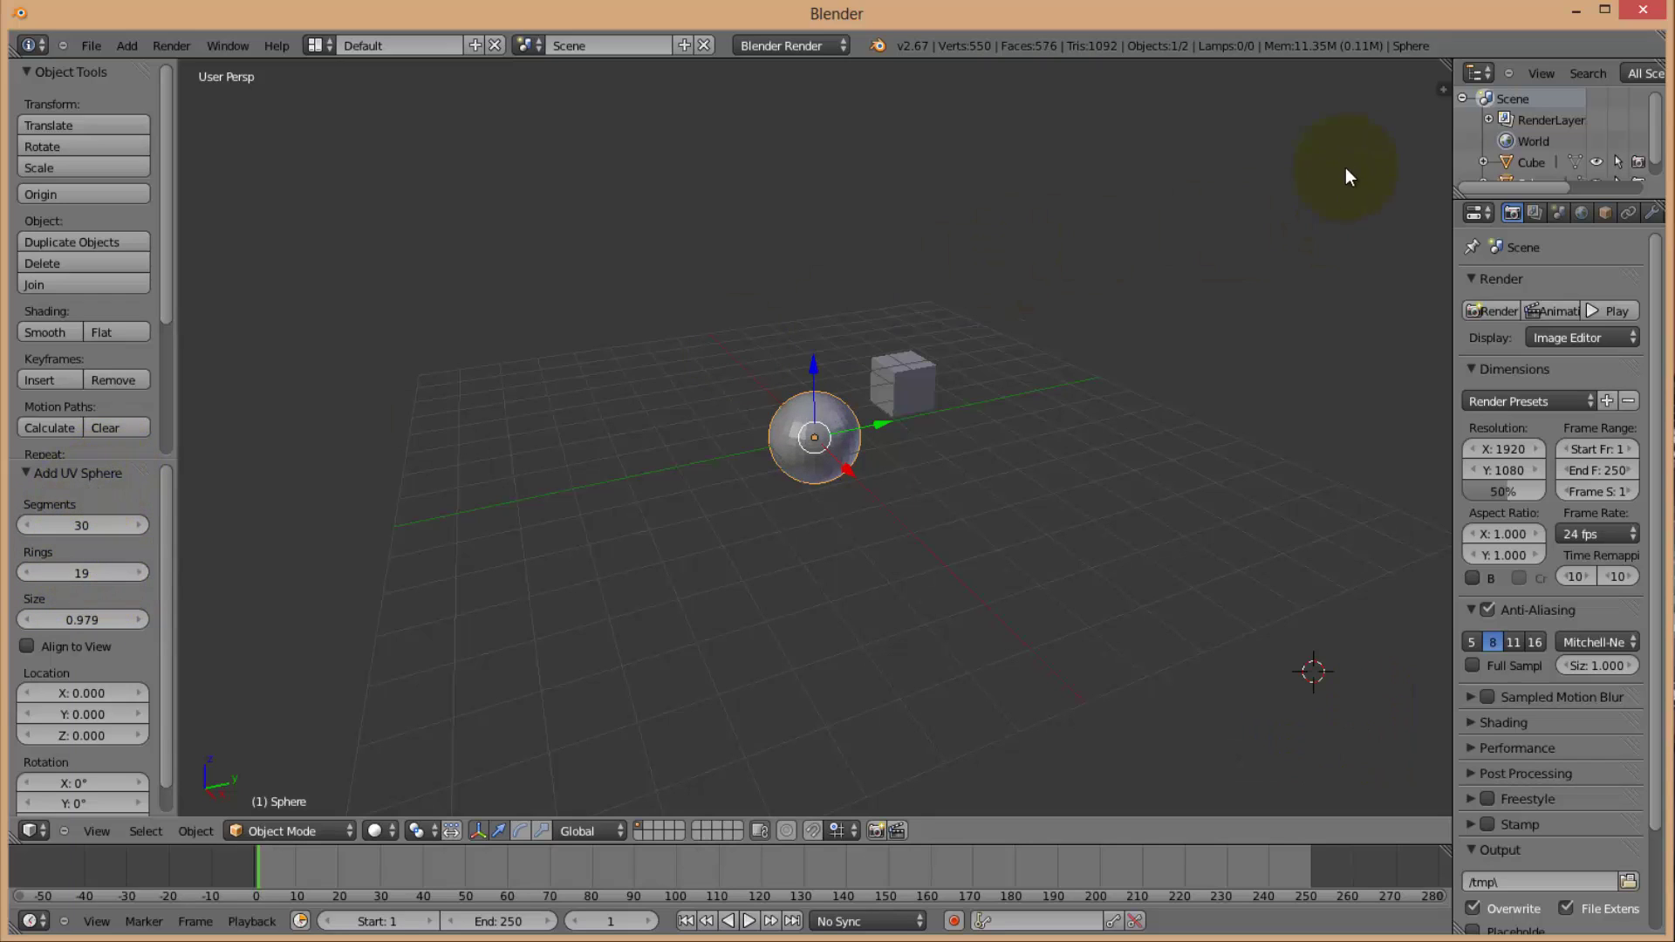
Display the UV sphere's transform properties and move the sphere along the Y axis to about 5.37.
left_click(1443, 90)
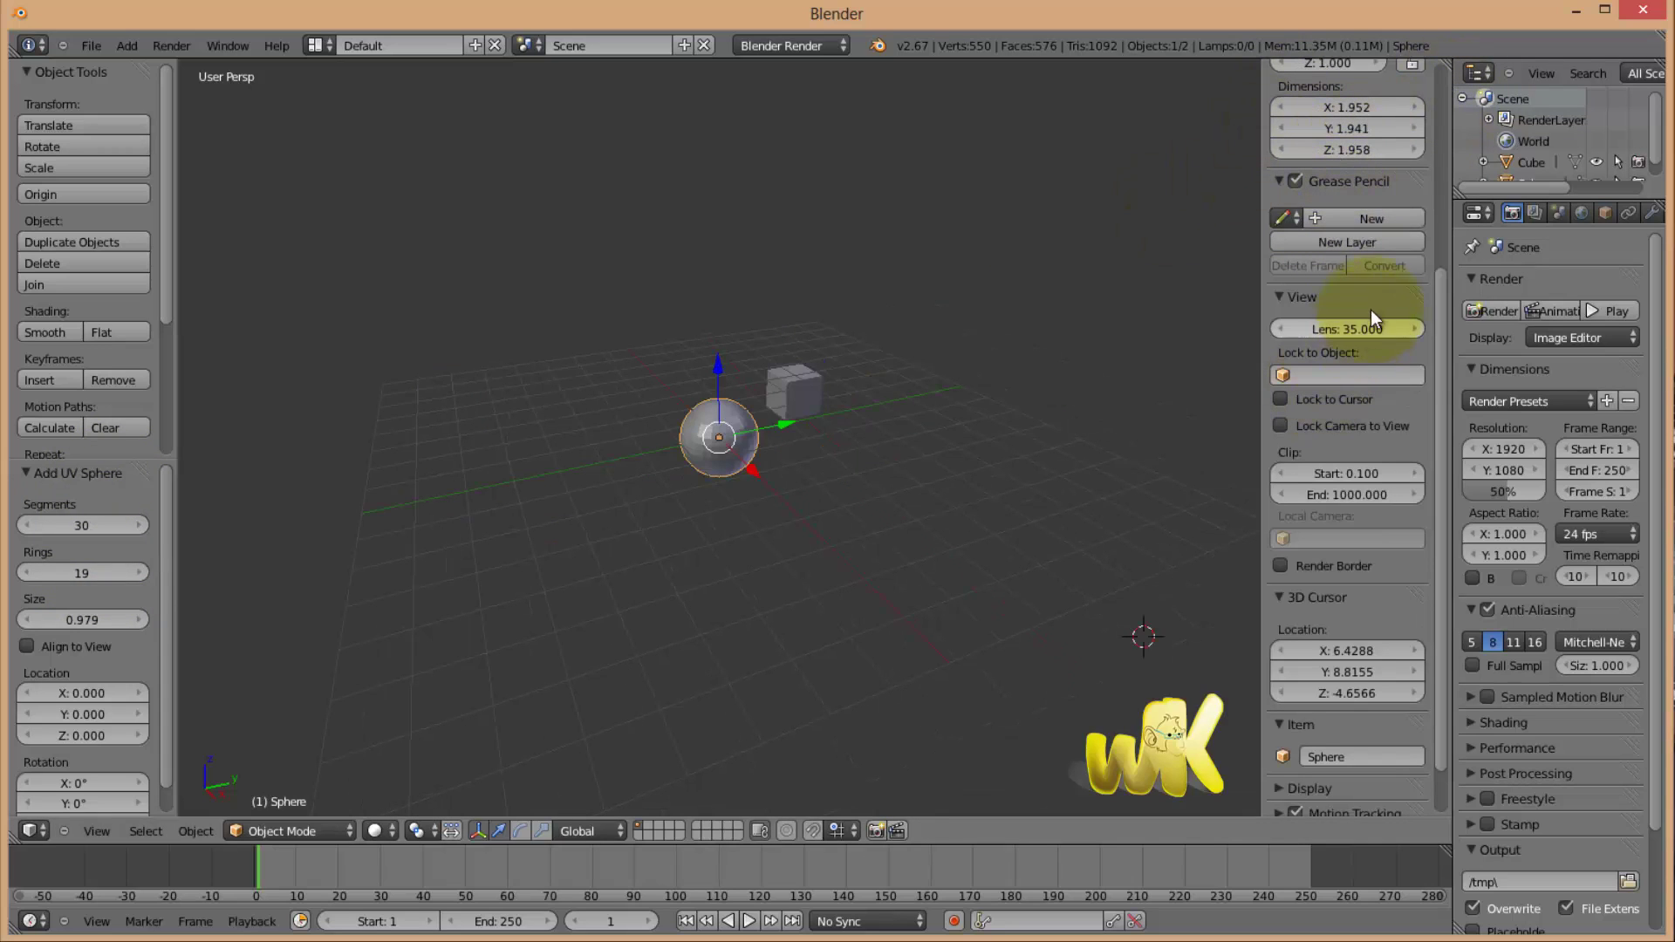
left_click_drag(1438, 317, 1449, 111)
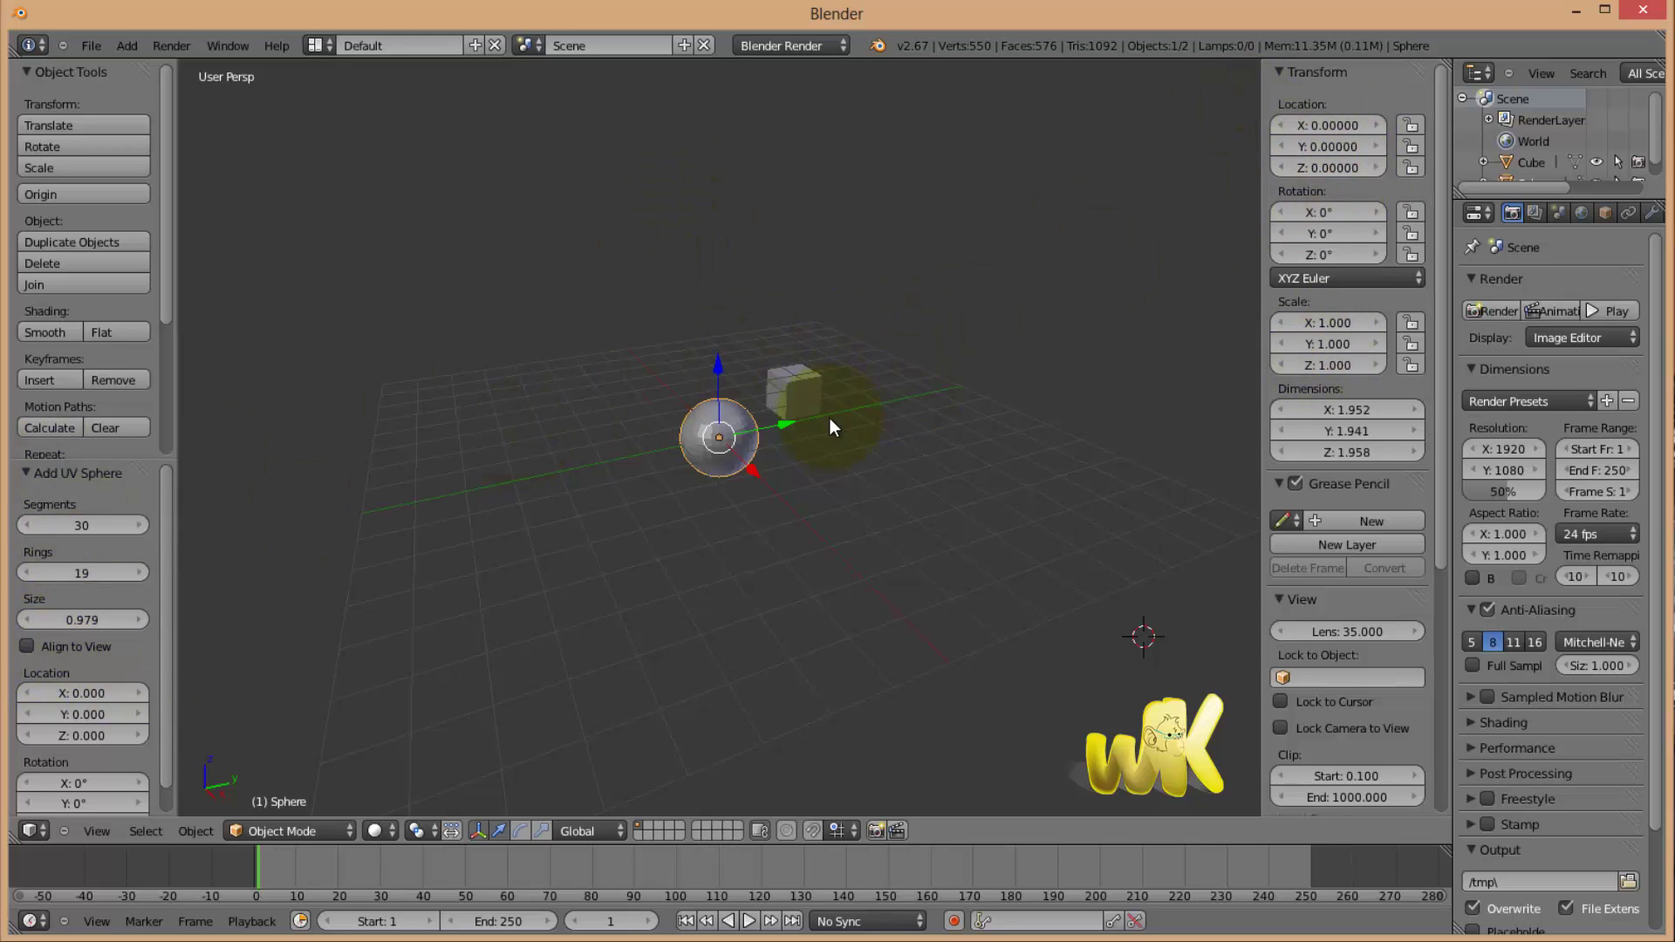
left_click_drag(782, 426, 816, 422)
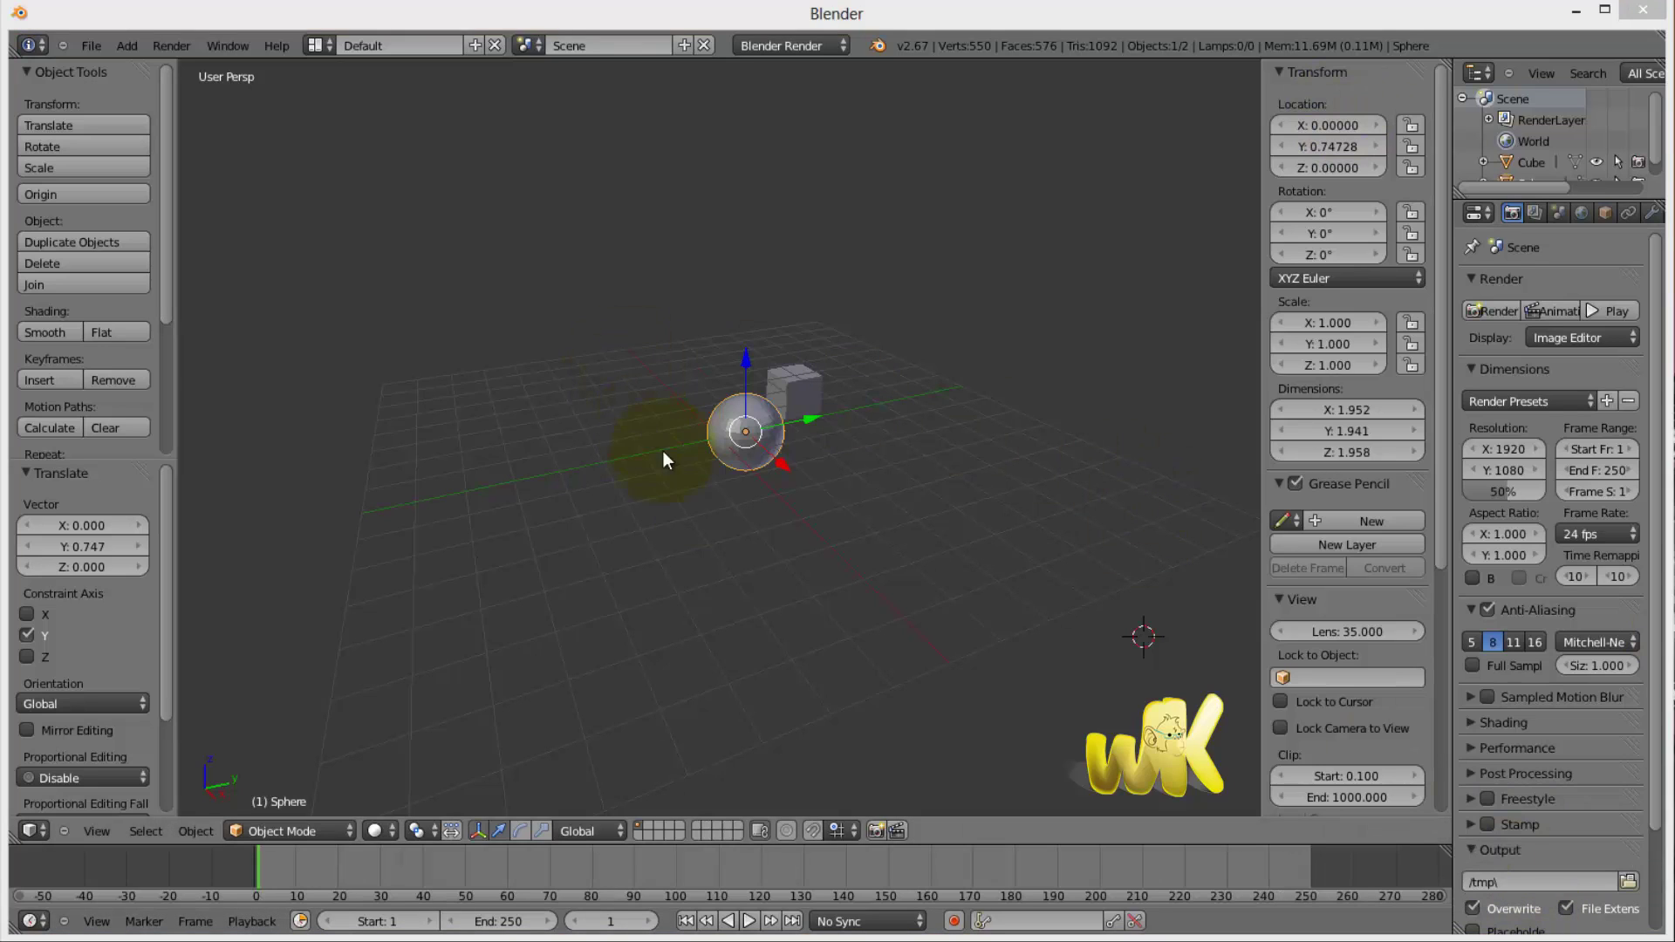
left_click_drag(812, 420, 959, 386)
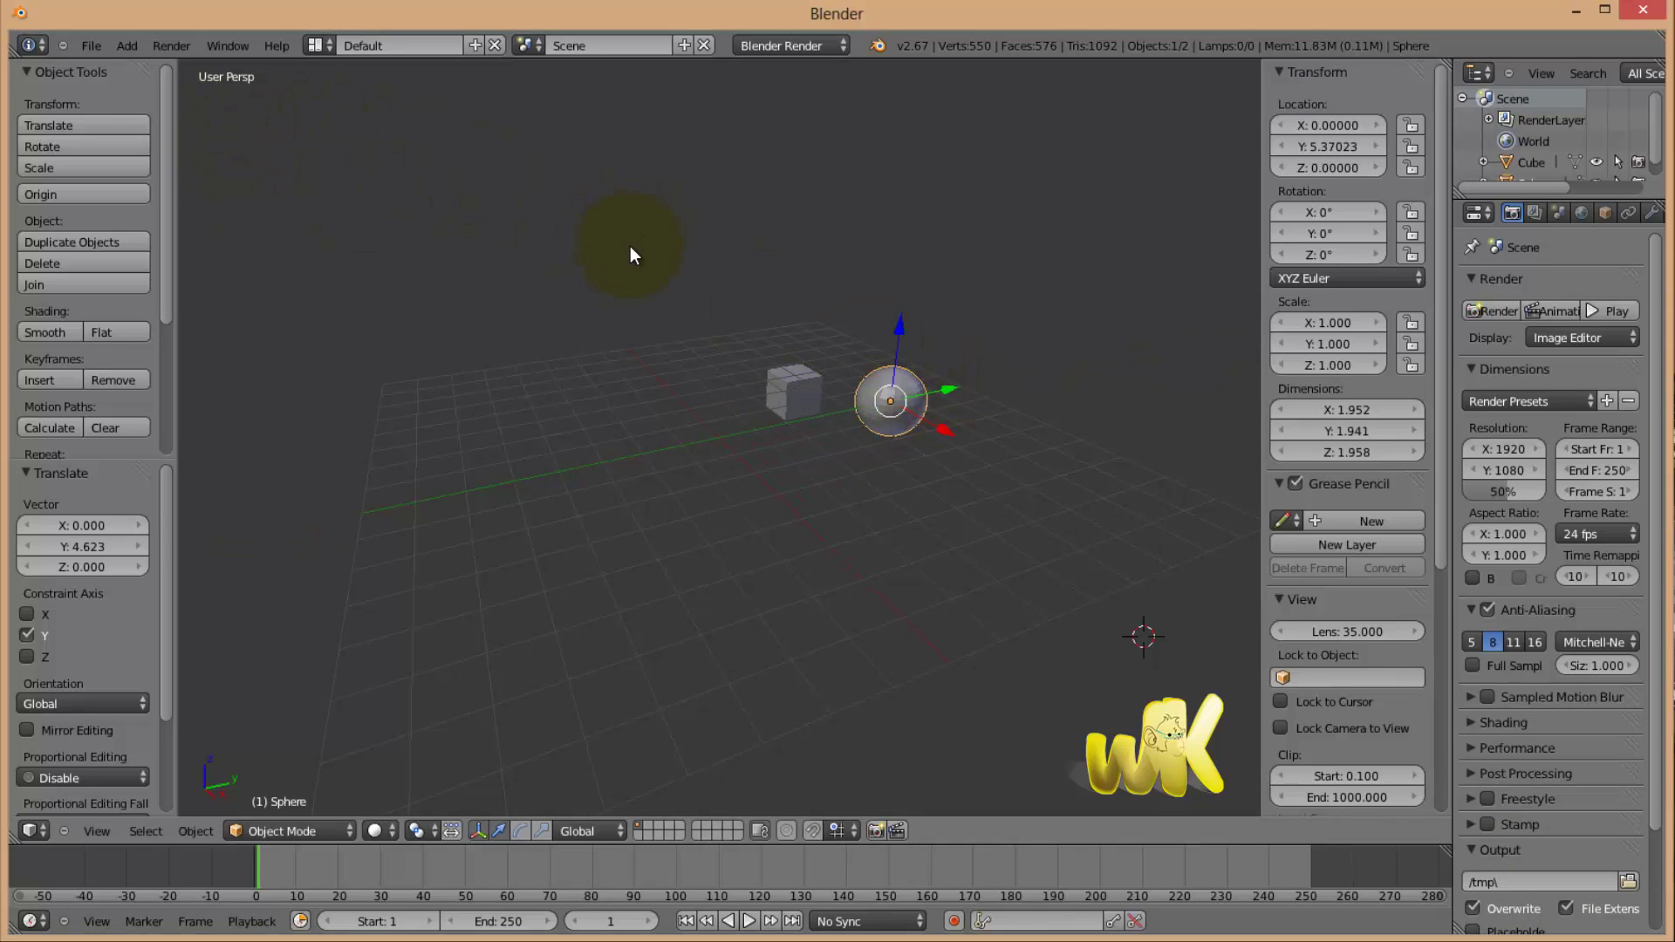
Add an icosphere mesh to the scene.
left_click(127, 46)
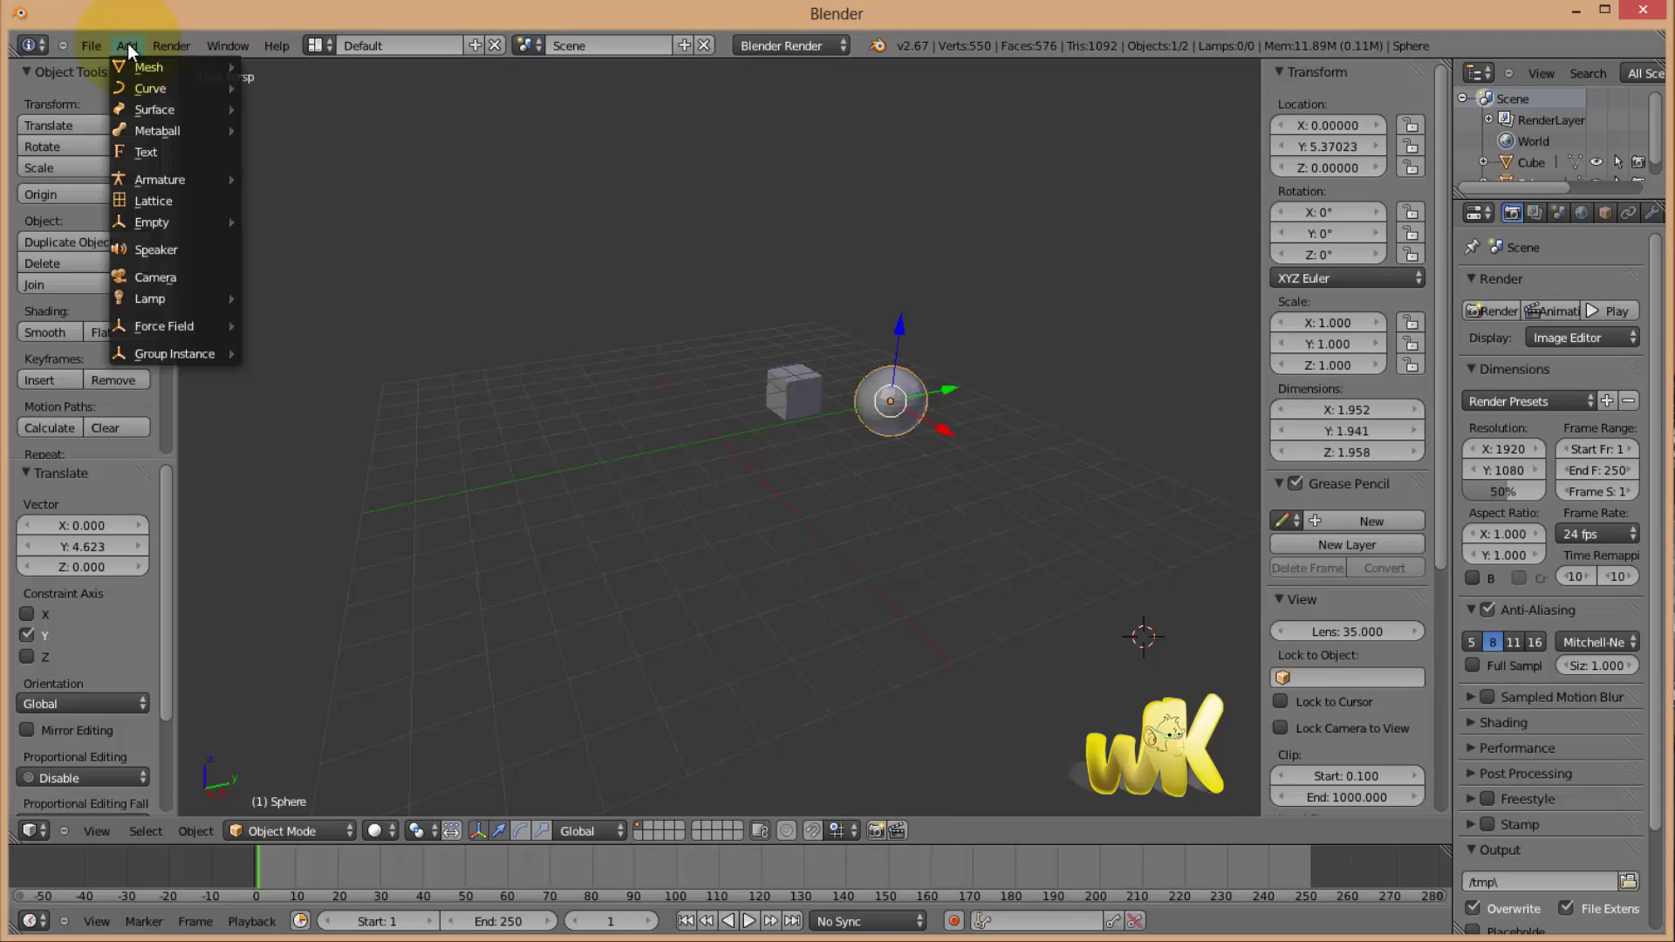
mouse_move(153, 79)
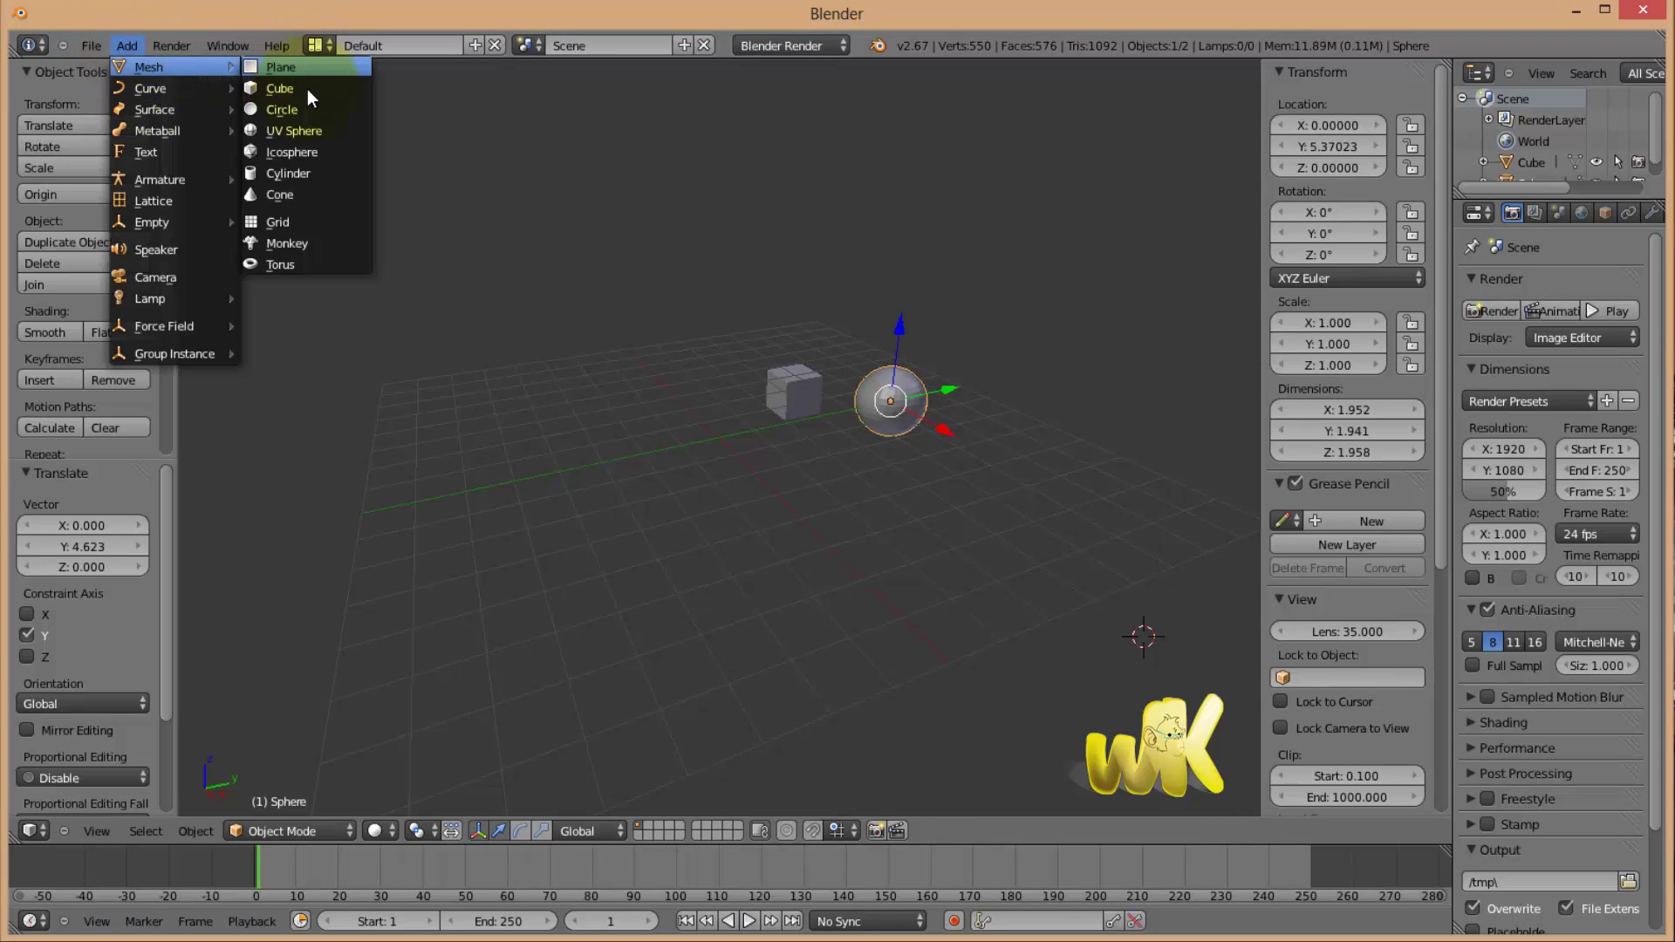
left_click(296, 153)
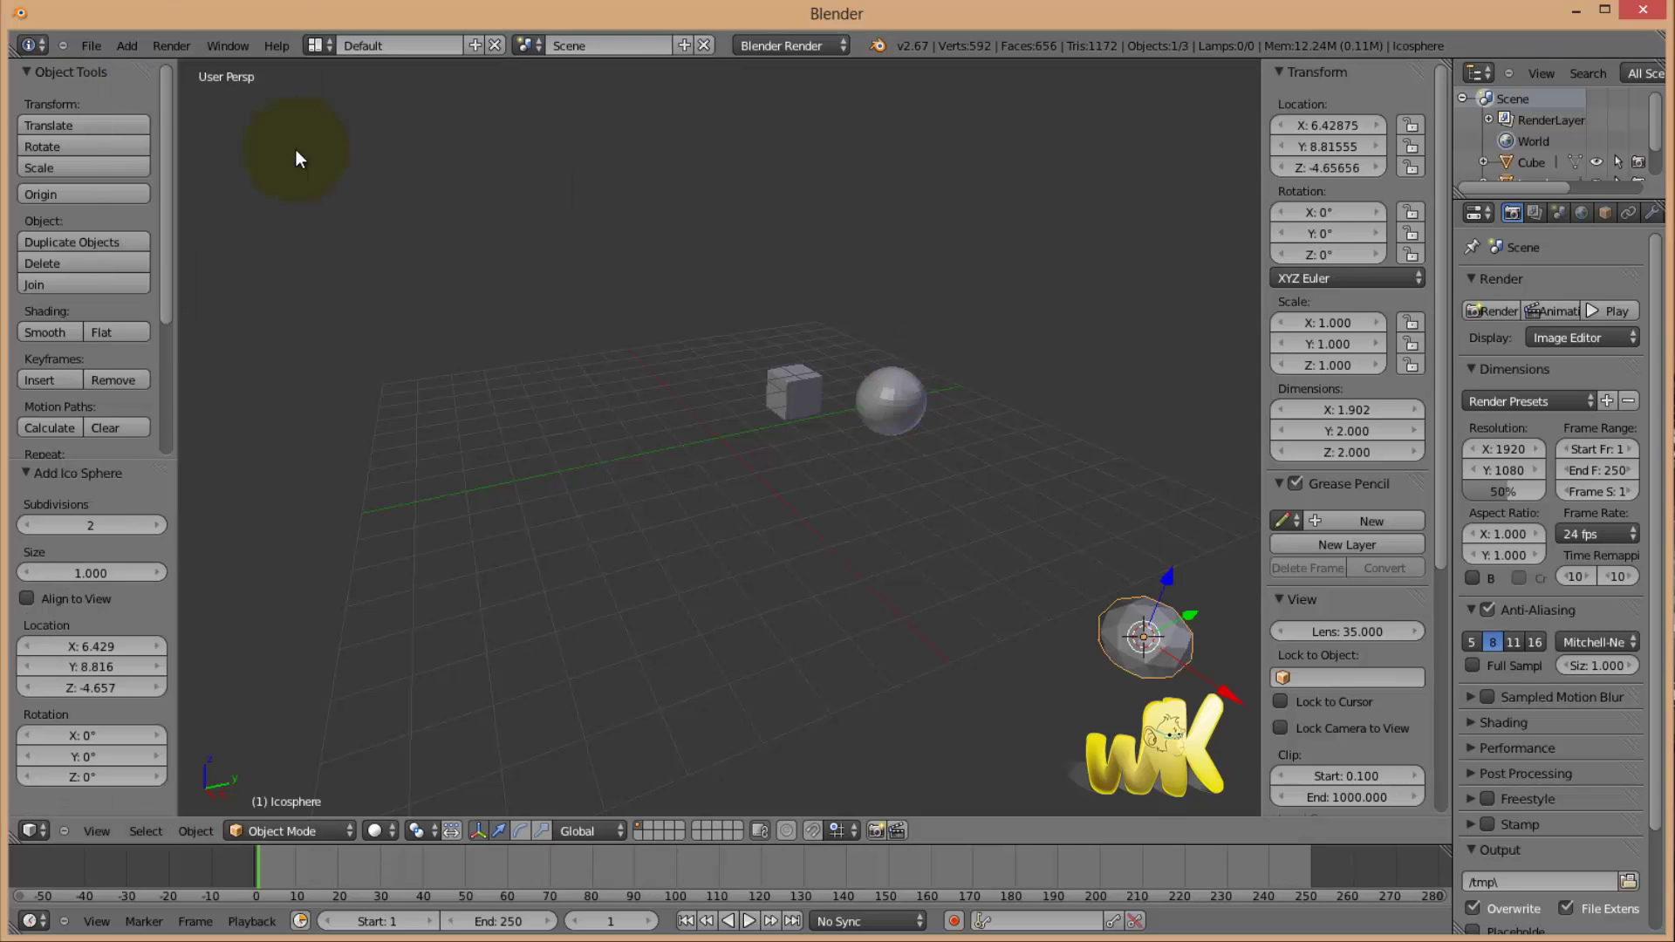
Set the icosphere's location to 0 on the X, Y and Z axes.
left_click(100, 646)
type("0")
key("Tab")
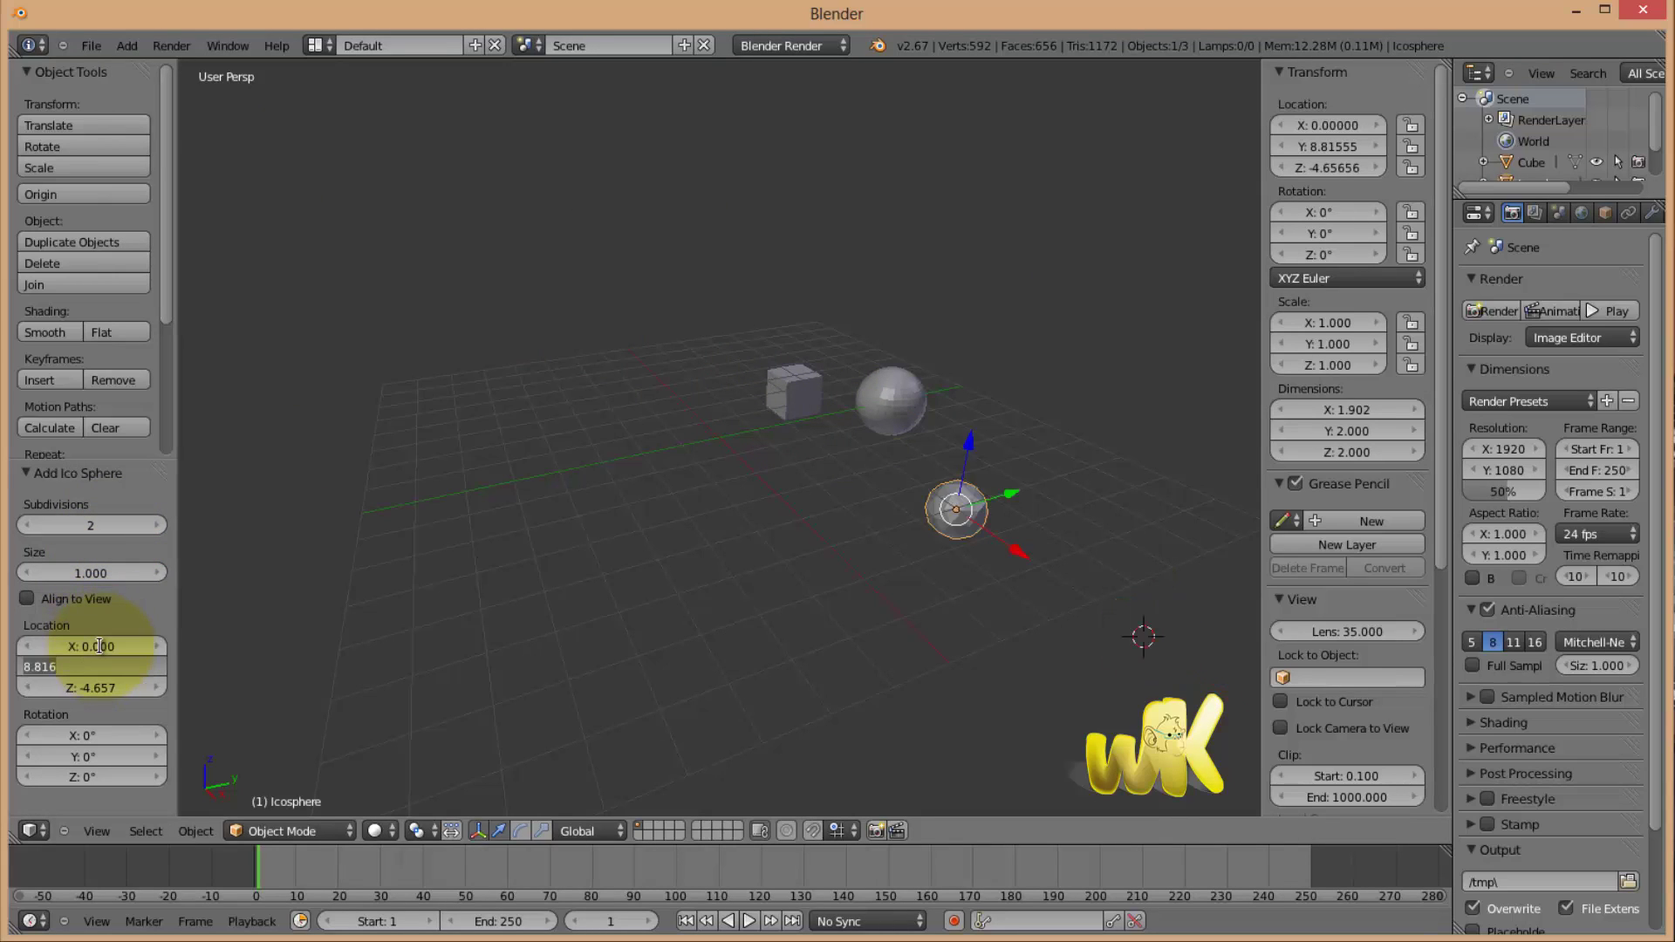
type("0")
key("Tab")
type("0")
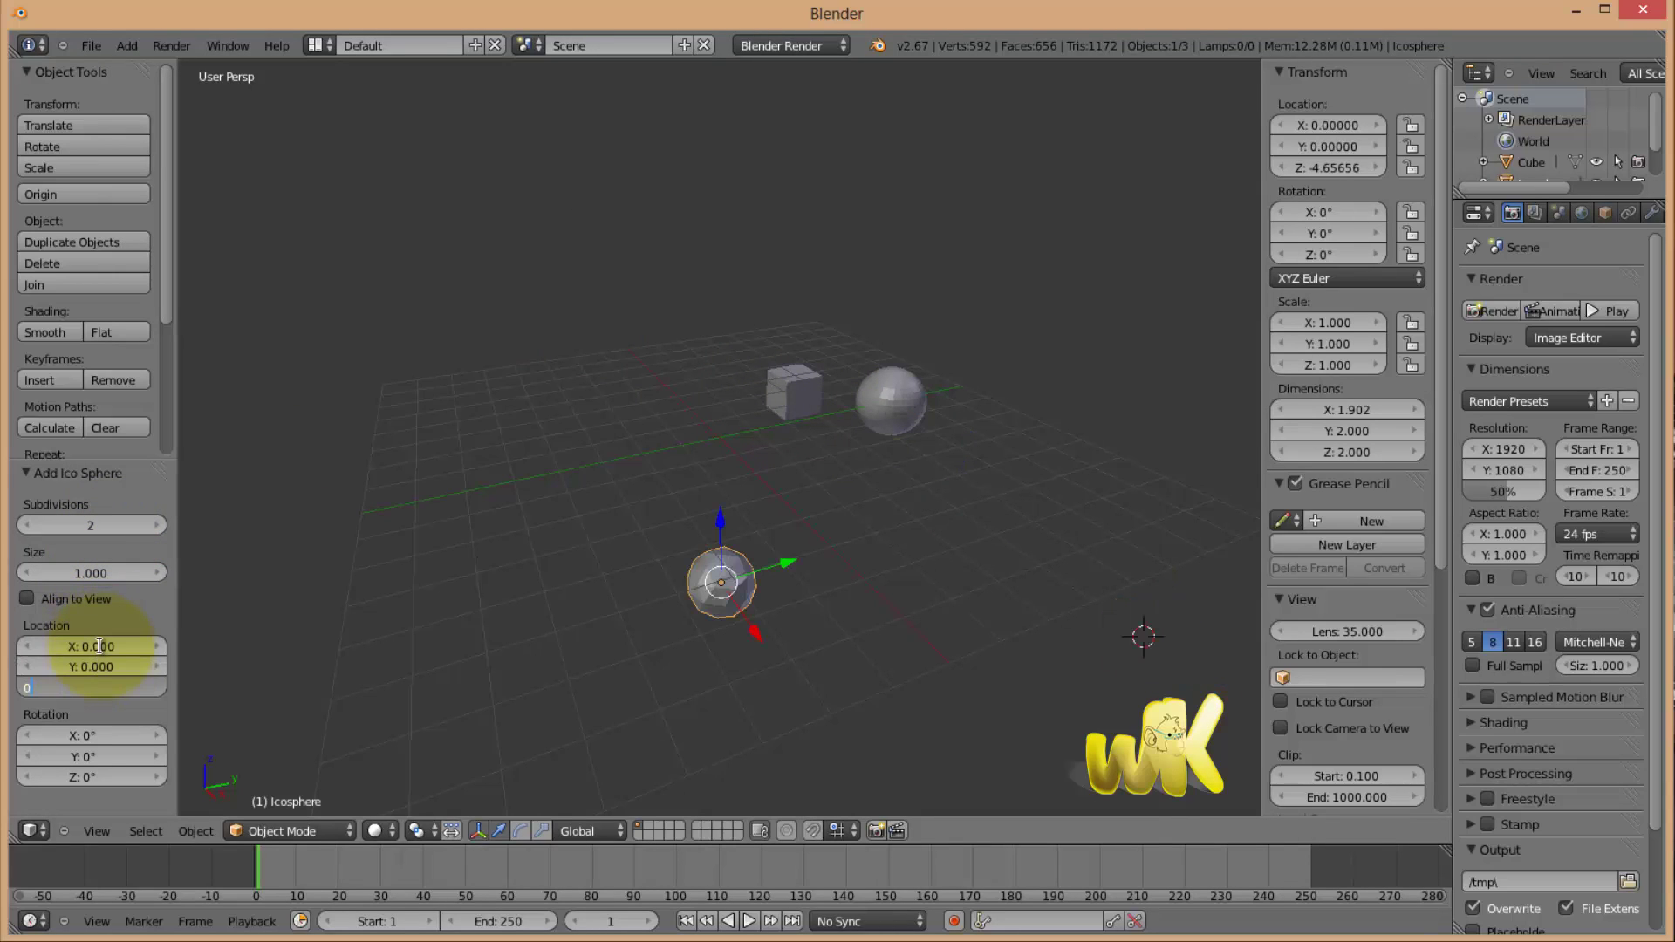
key("Tab")
type("0")
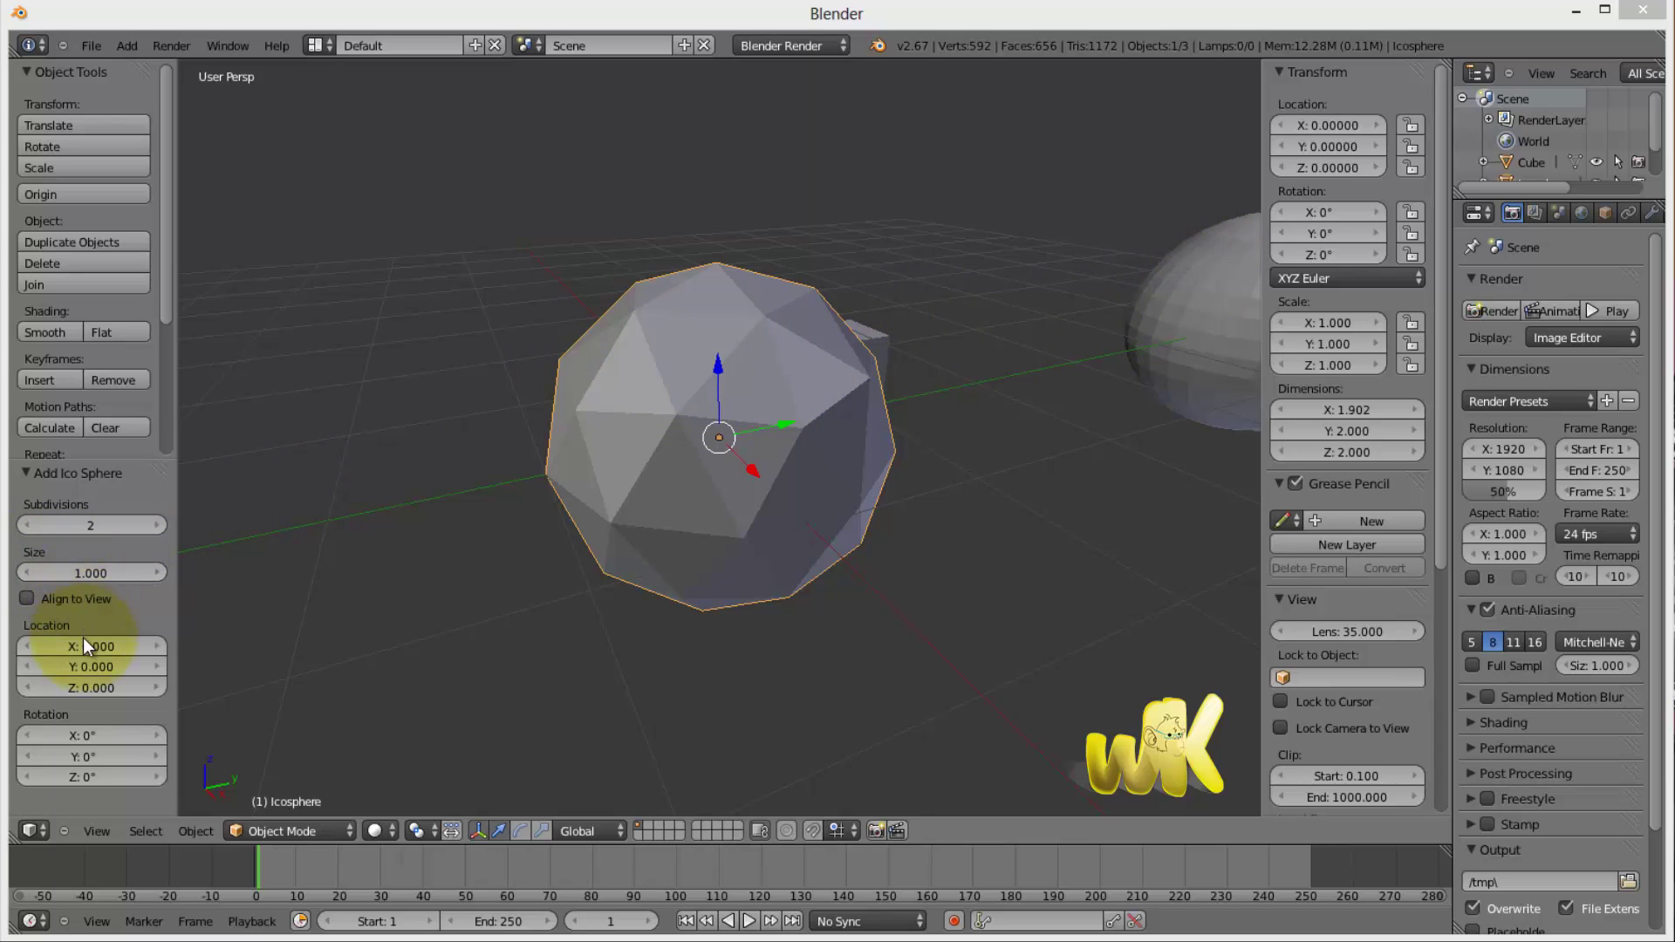
Try subdivision levels of 1, 7 and 4 on the icosphere and return it to 7.
left_click(96, 575)
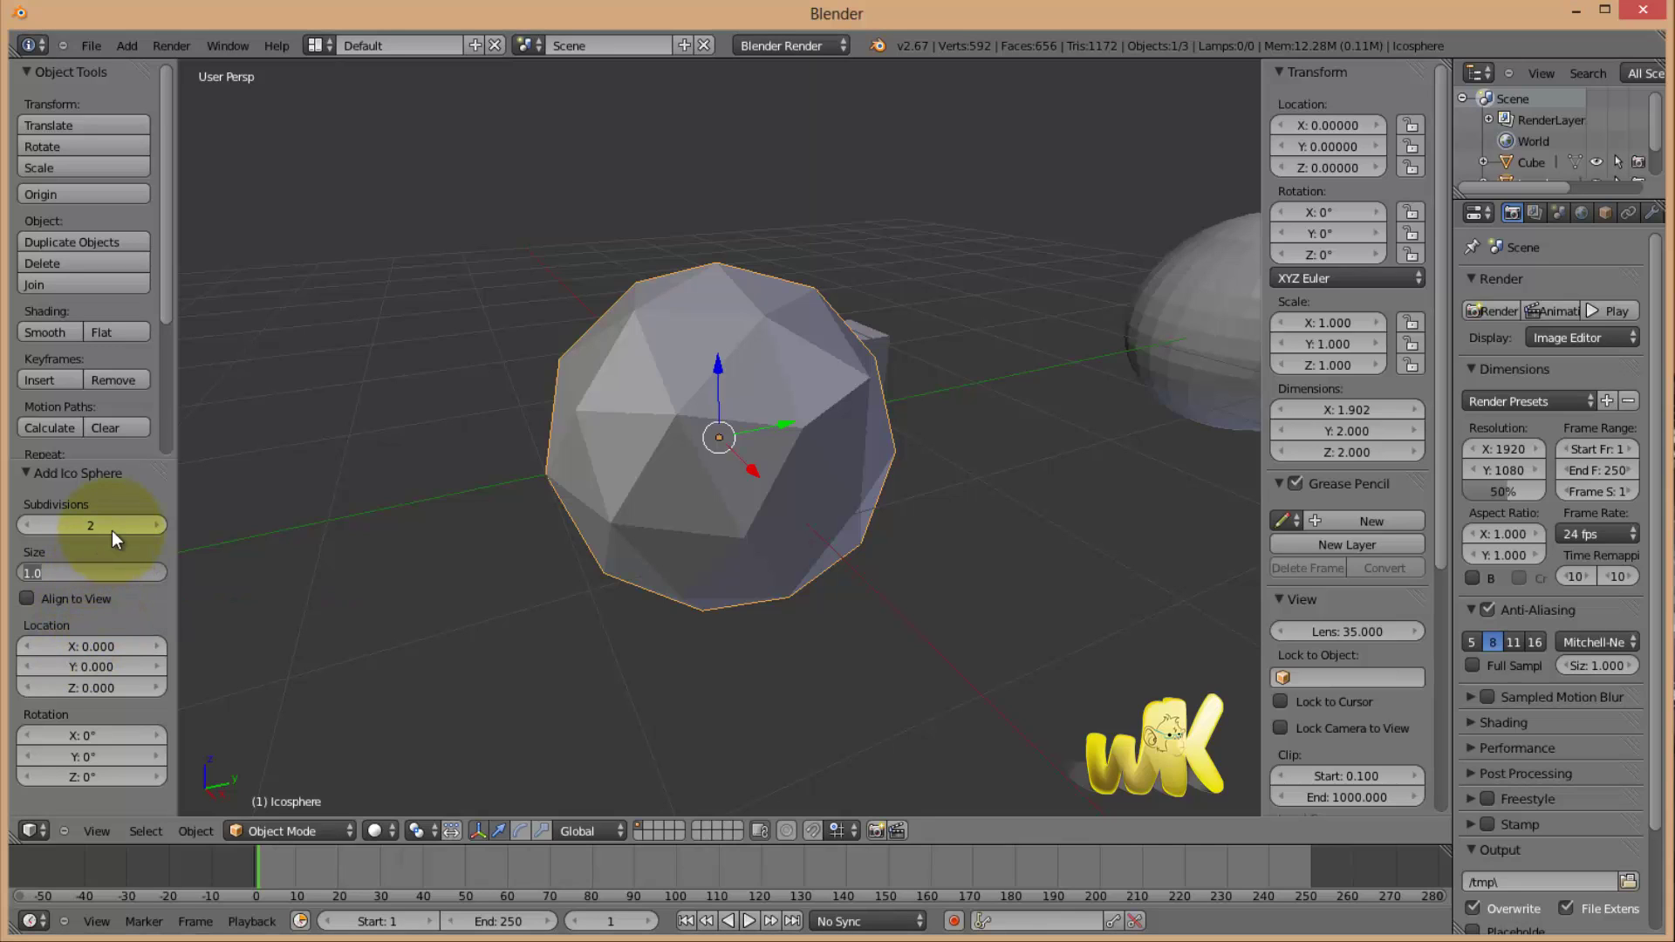
key("Return")
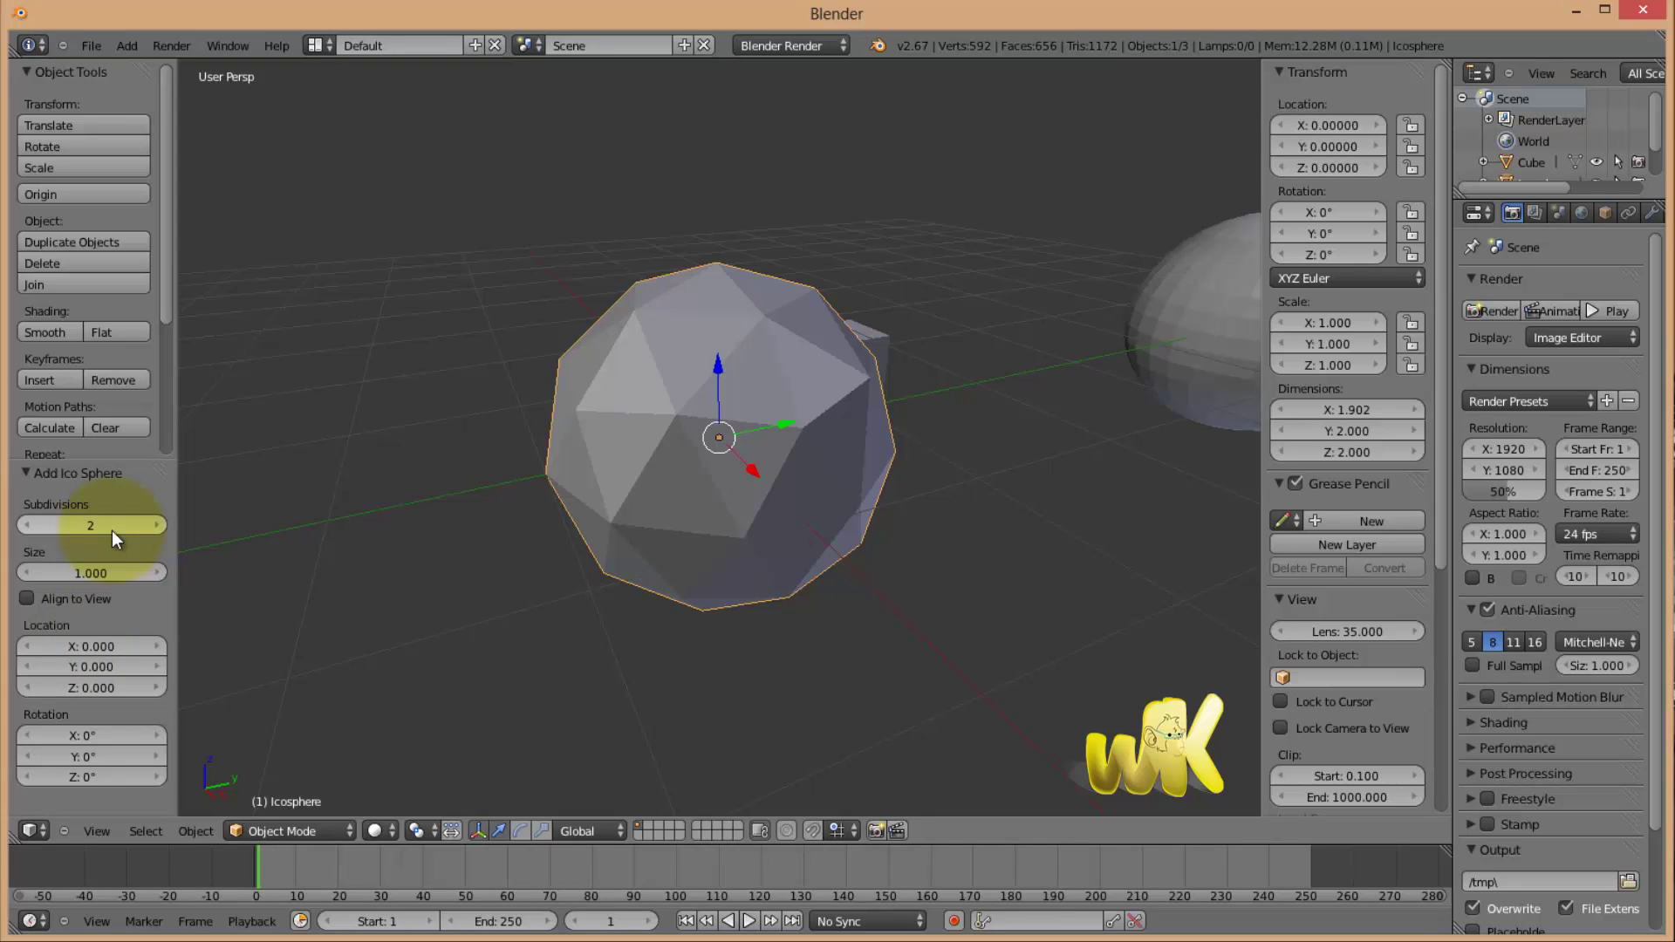
left_click_drag(111, 530, 59, 526)
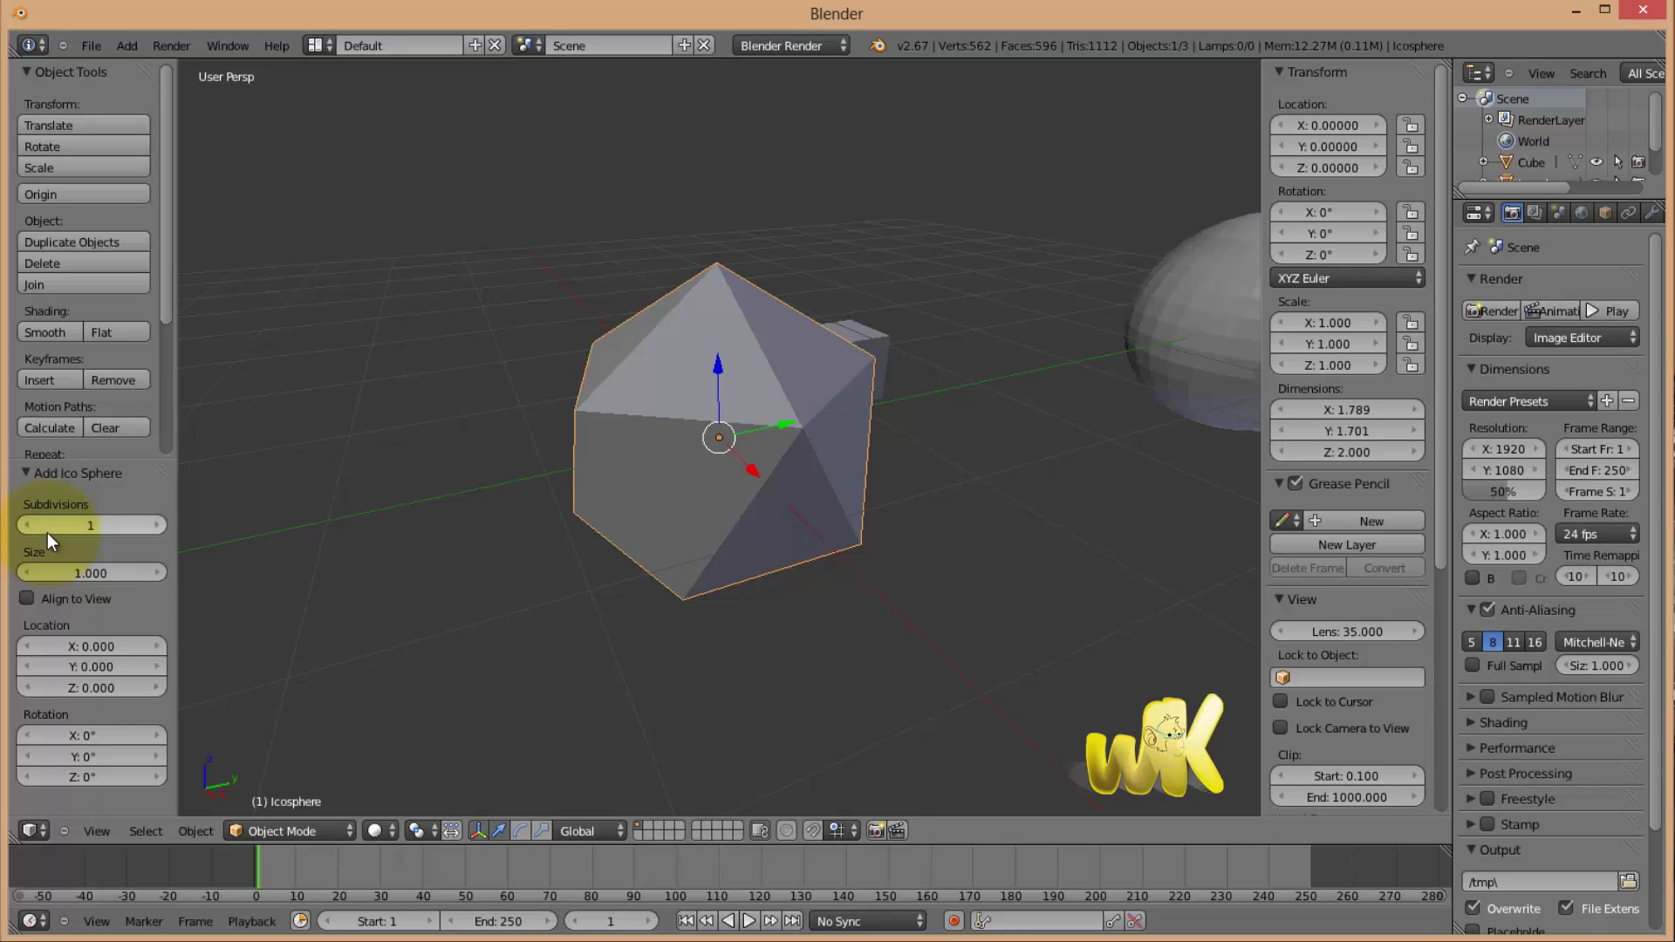
left_click_drag(38, 530, 103, 535)
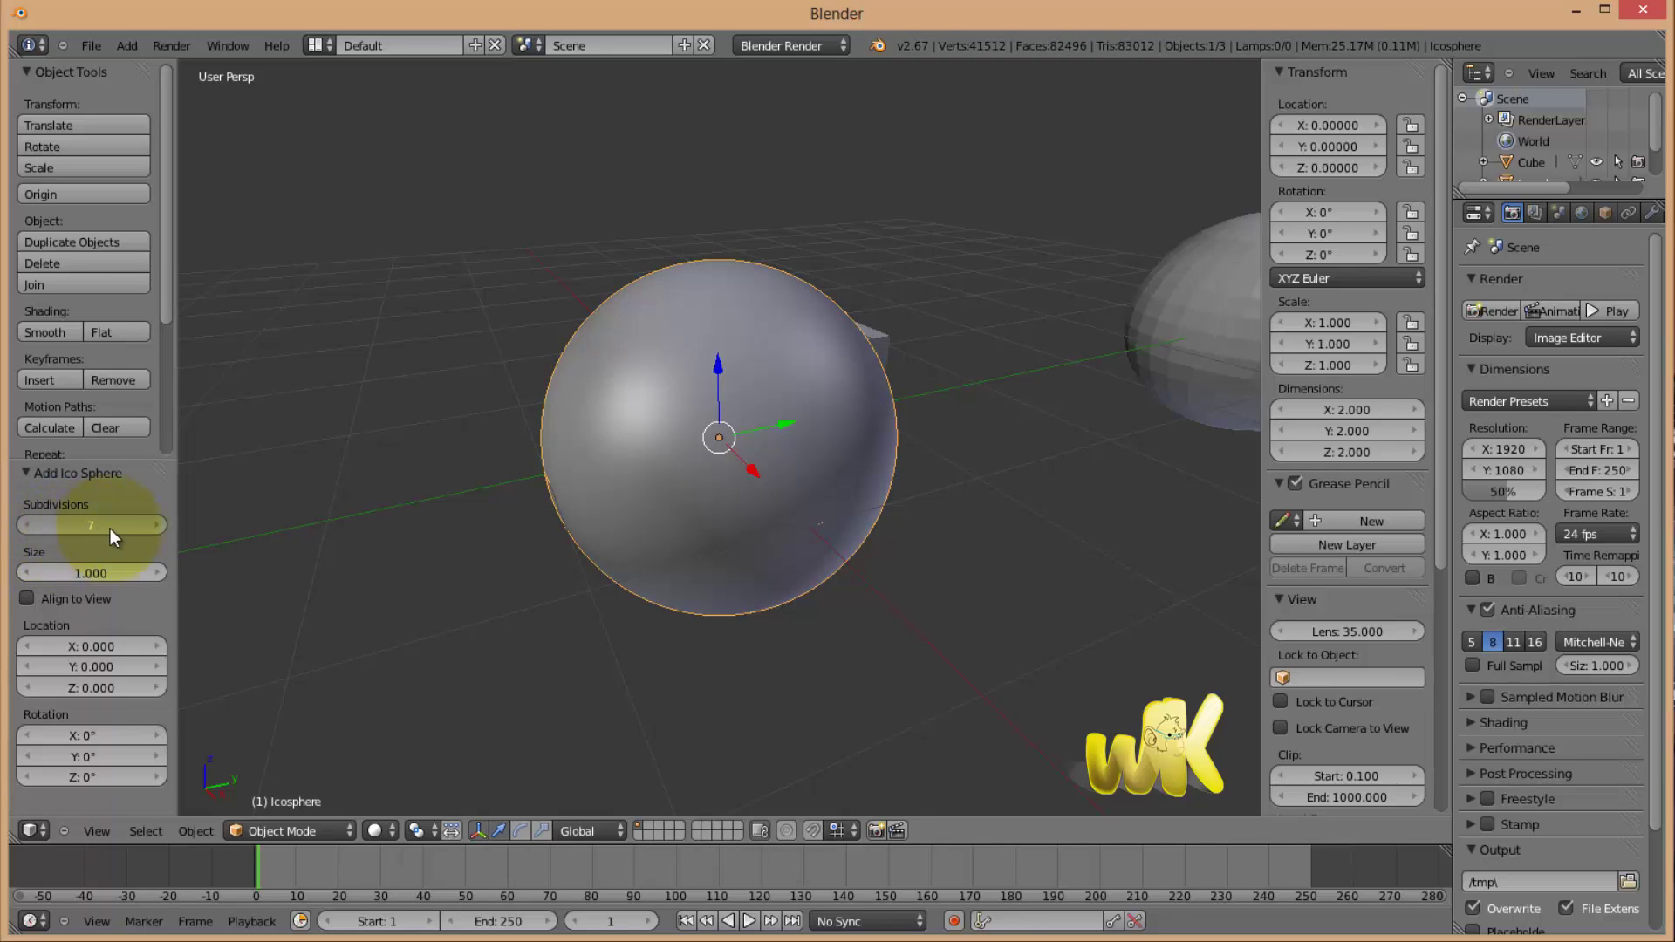
mouse_move(84, 528)
left_mouse_down()
mouse_move(49, 525)
mouse_move(72, 531)
left_mouse_up()
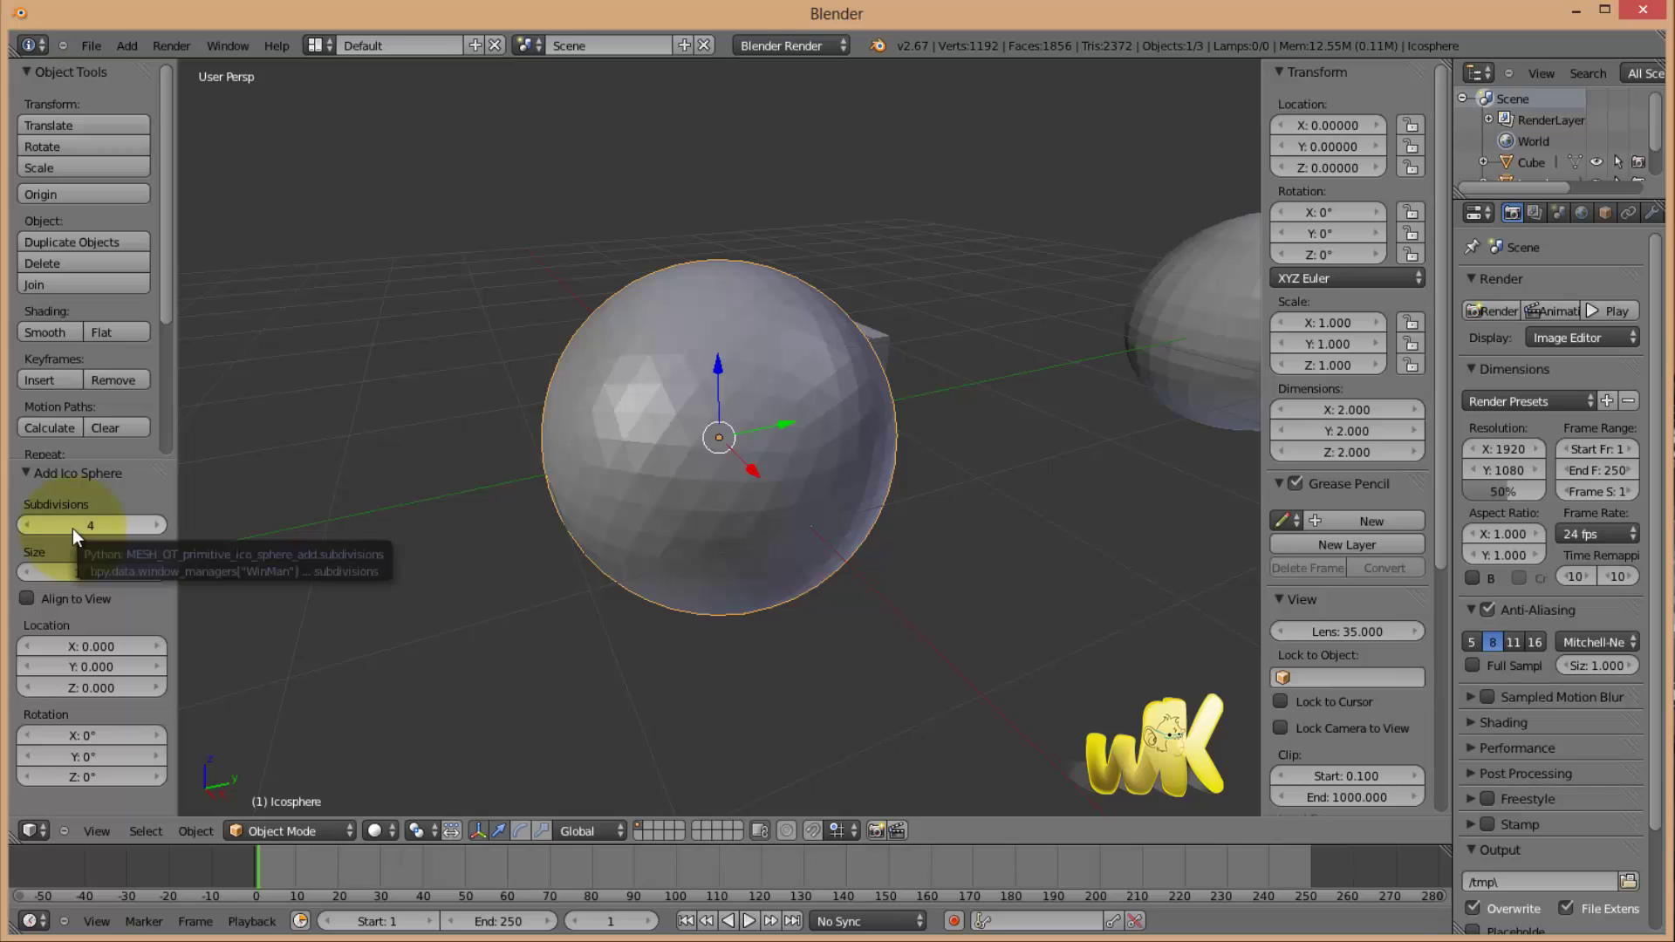
left_click_drag(48, 526, 78, 531)
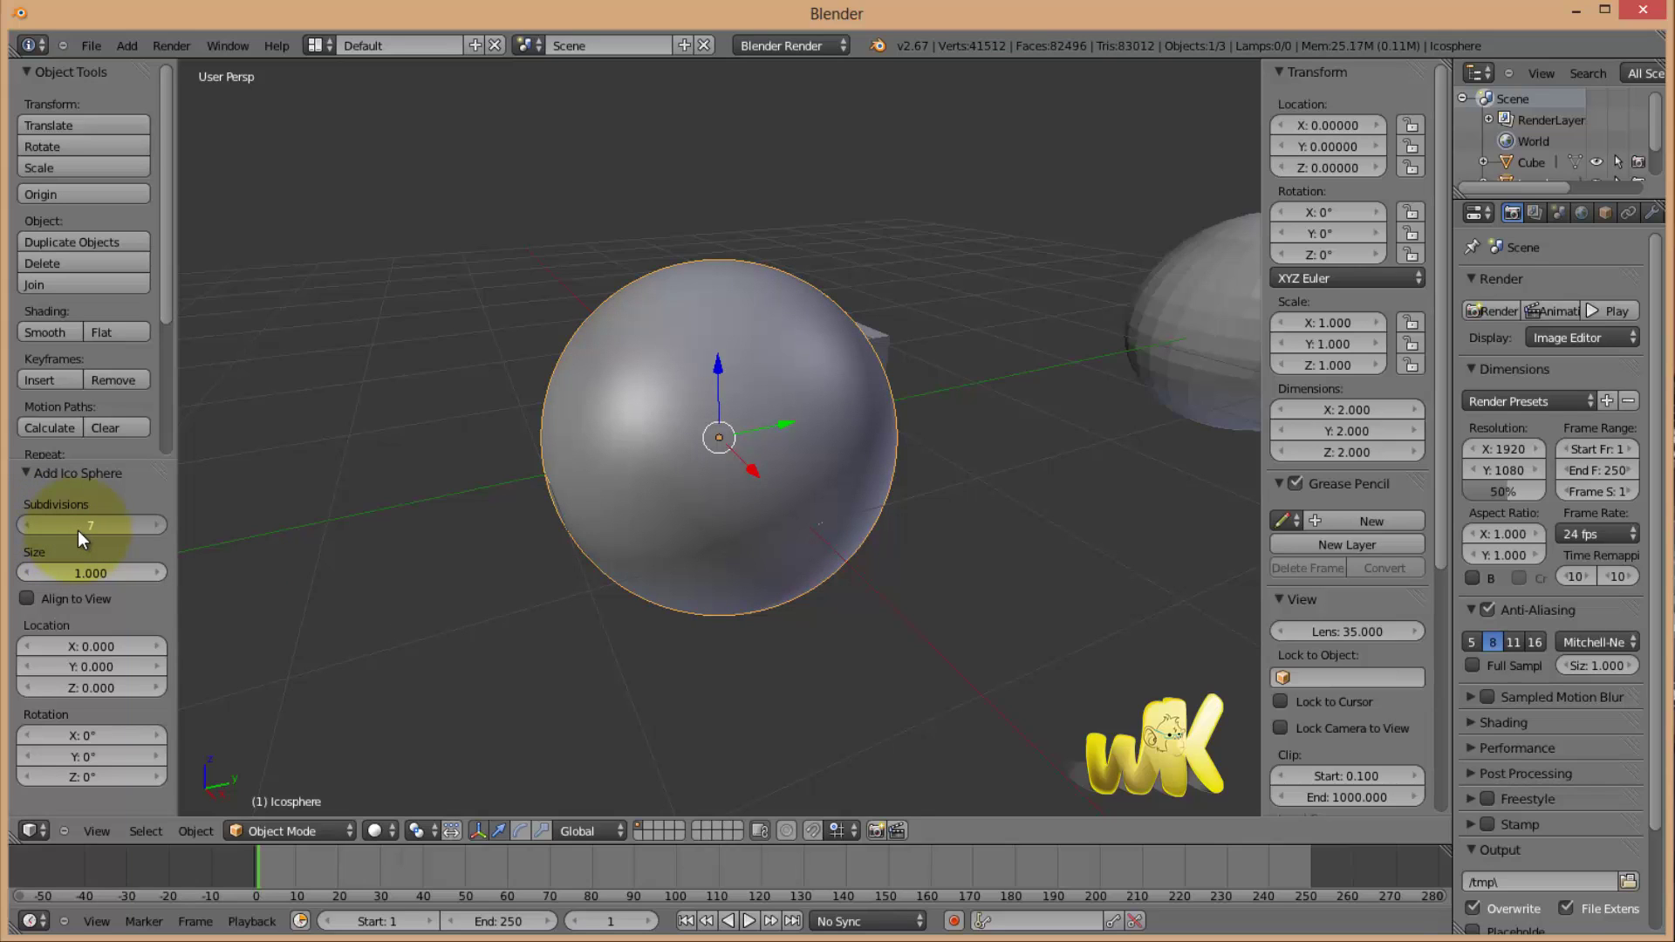
Set the icosphere's subdivisions to 8.
left_click_drag(77, 529, 797, 382)
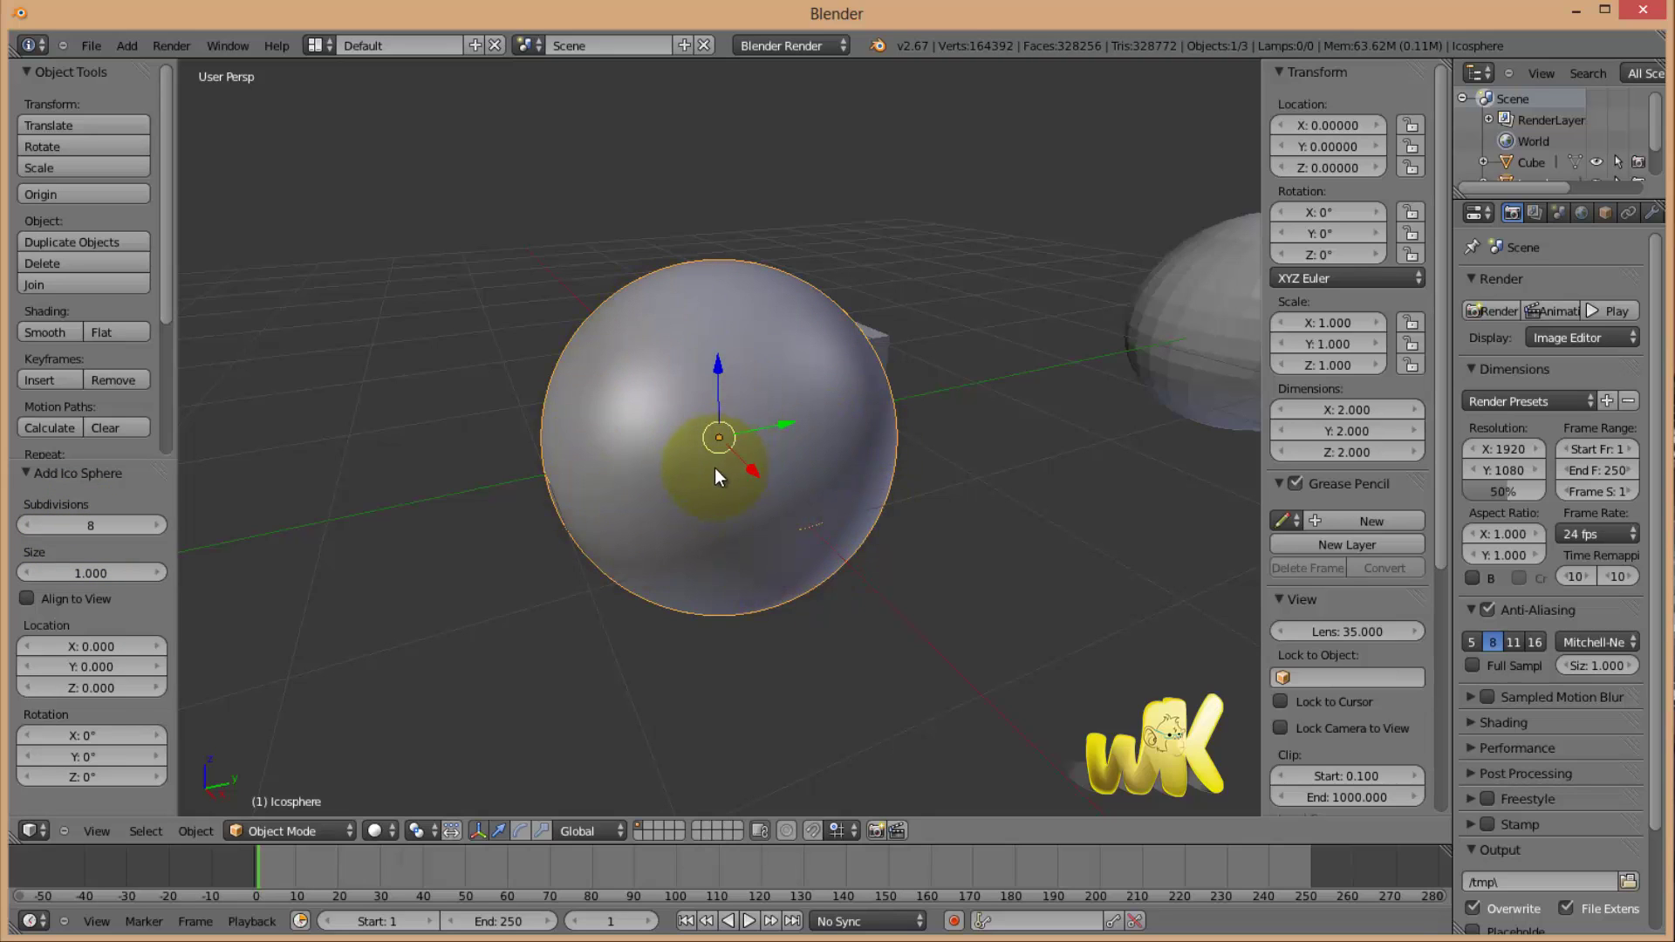
left_click(74, 526)
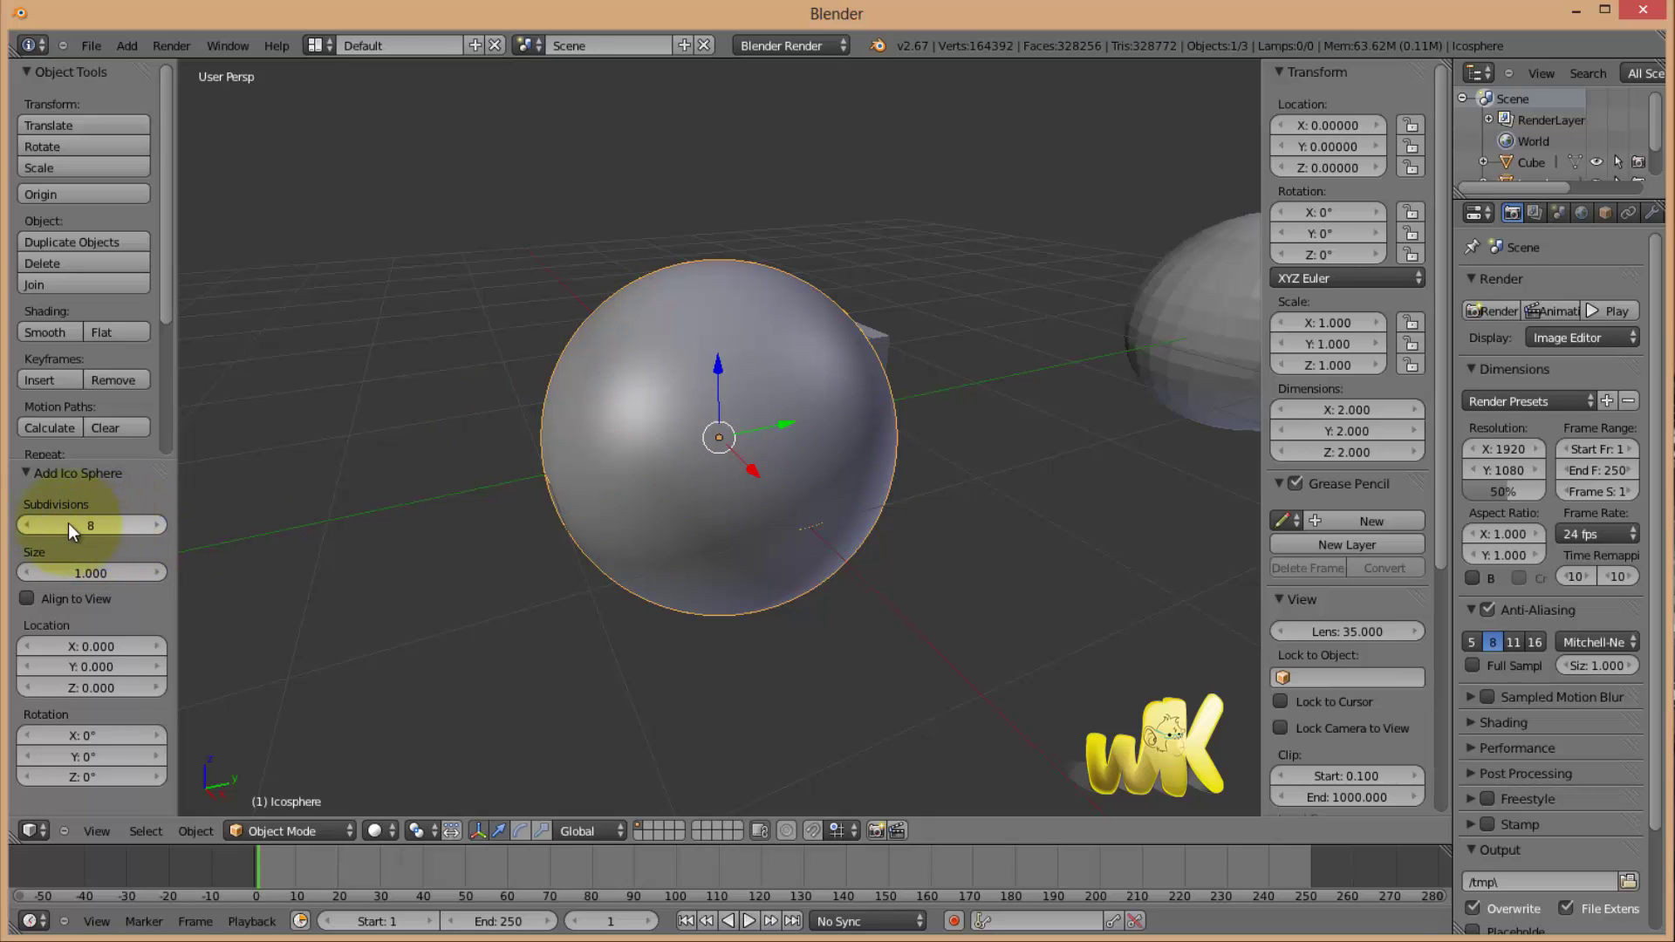
left_click(70, 525)
Switch the viewport to orthographic projection and try 6 subdivisions on the icosphere.
left_click(203, 486)
key("KP_5")
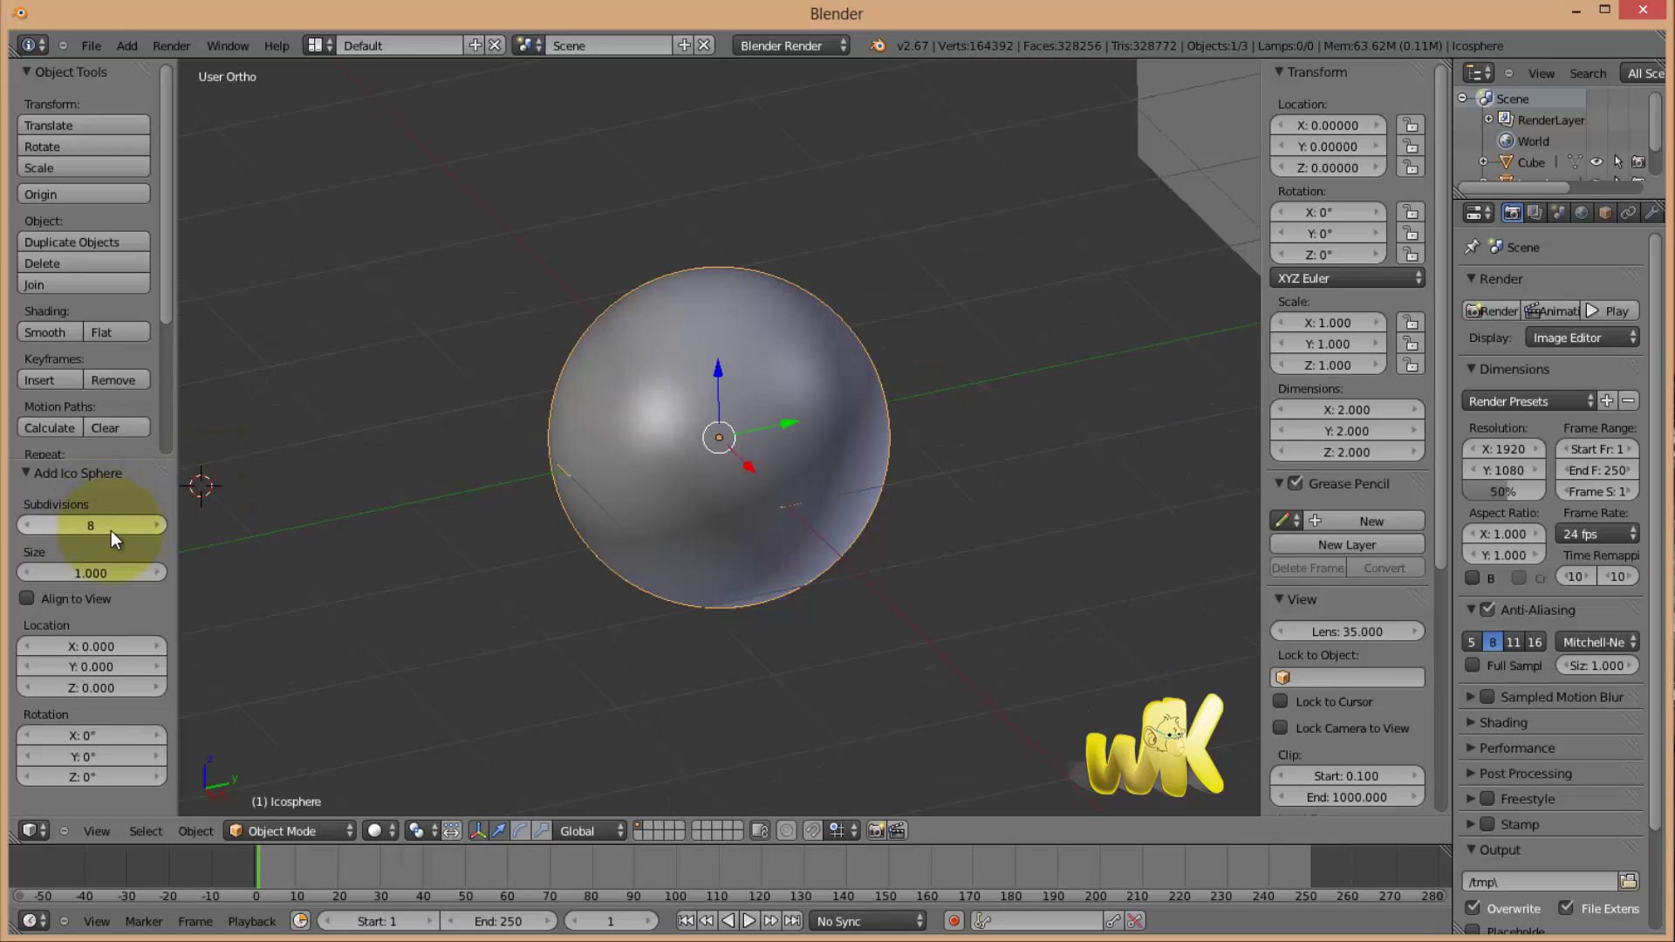
left_click_drag(63, 530, 126, 526)
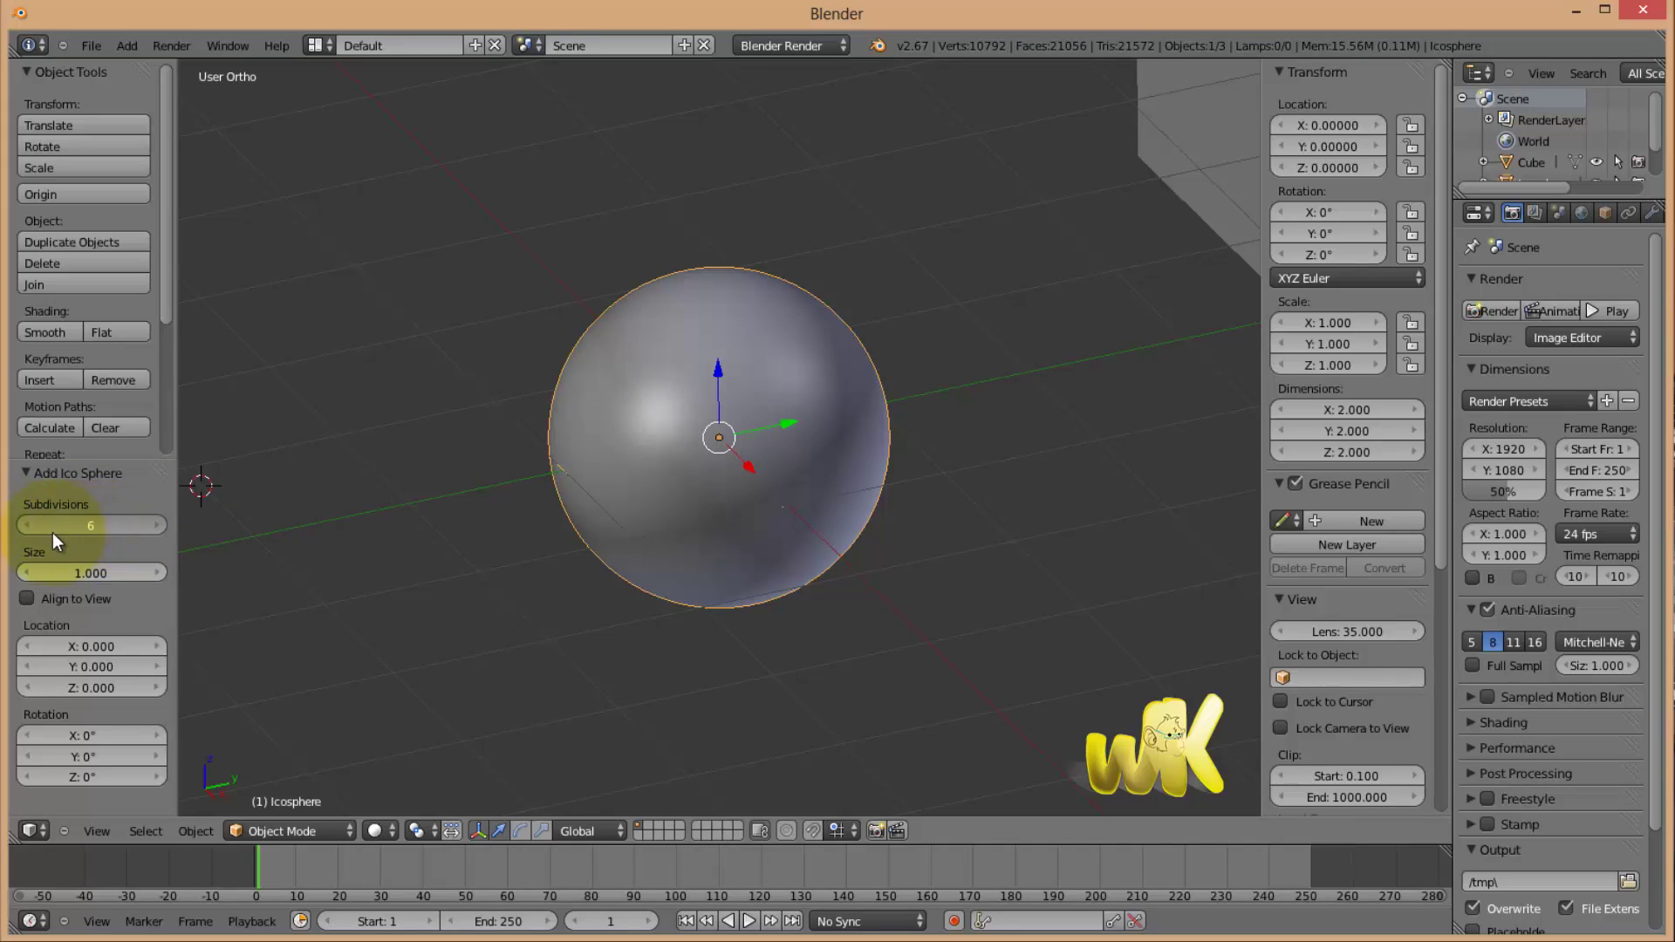
left_click(787, 365)
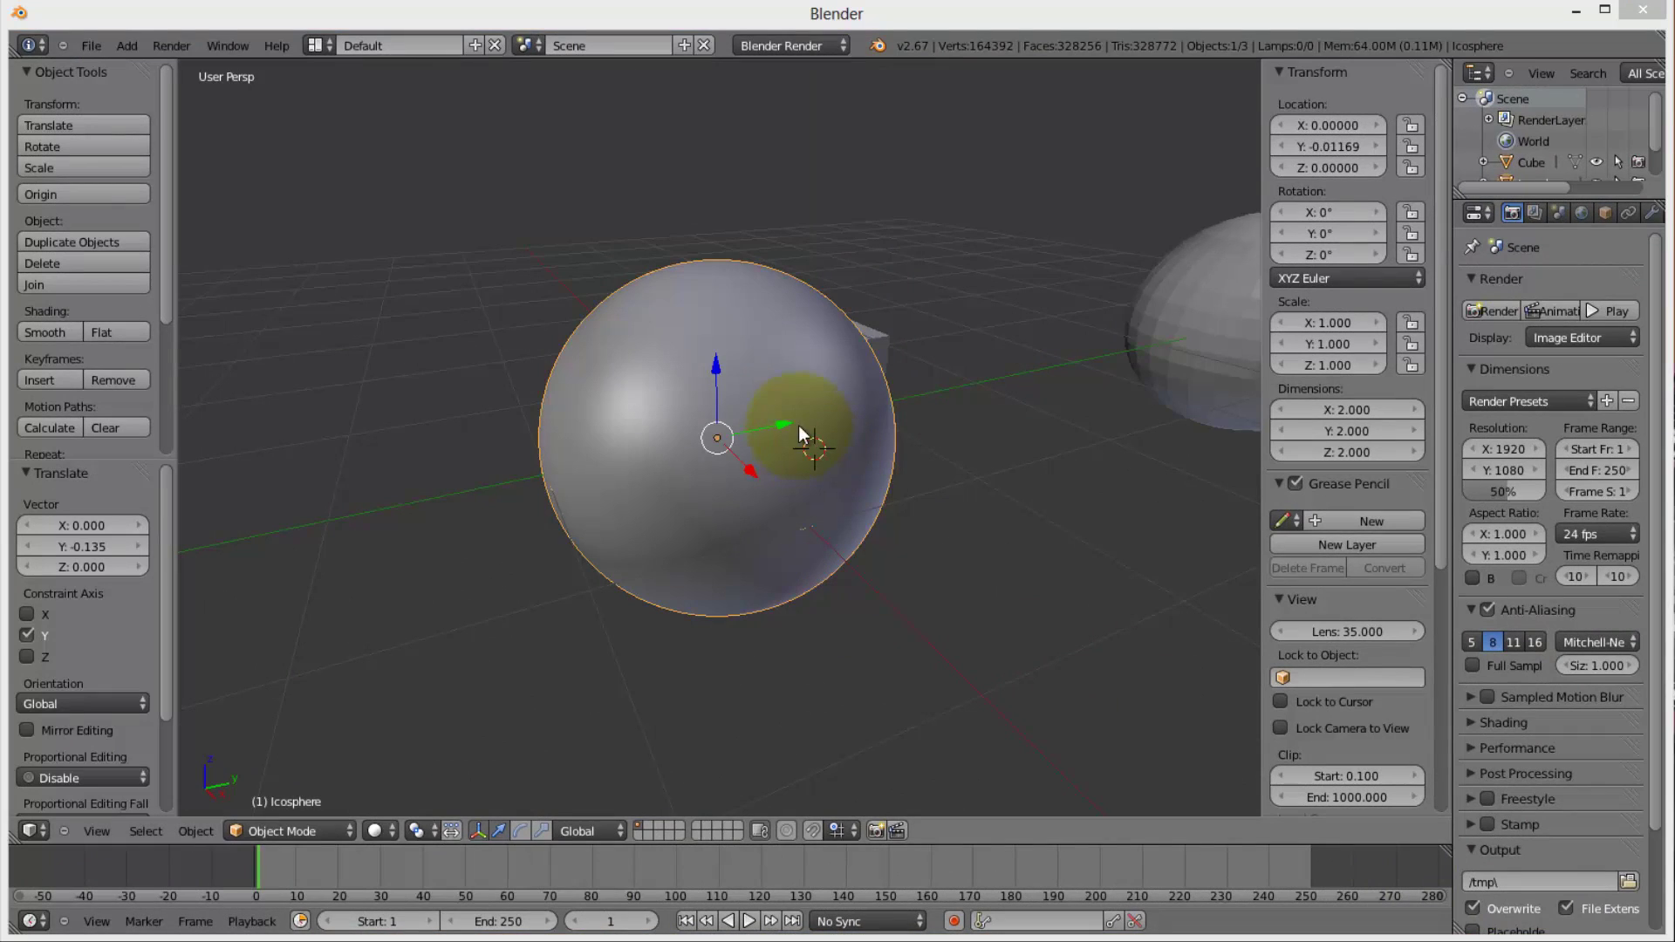
Move the icosphere along the Y axis to about 0.13 and review the Translate options.
left_click_drag(785, 426, 805, 414)
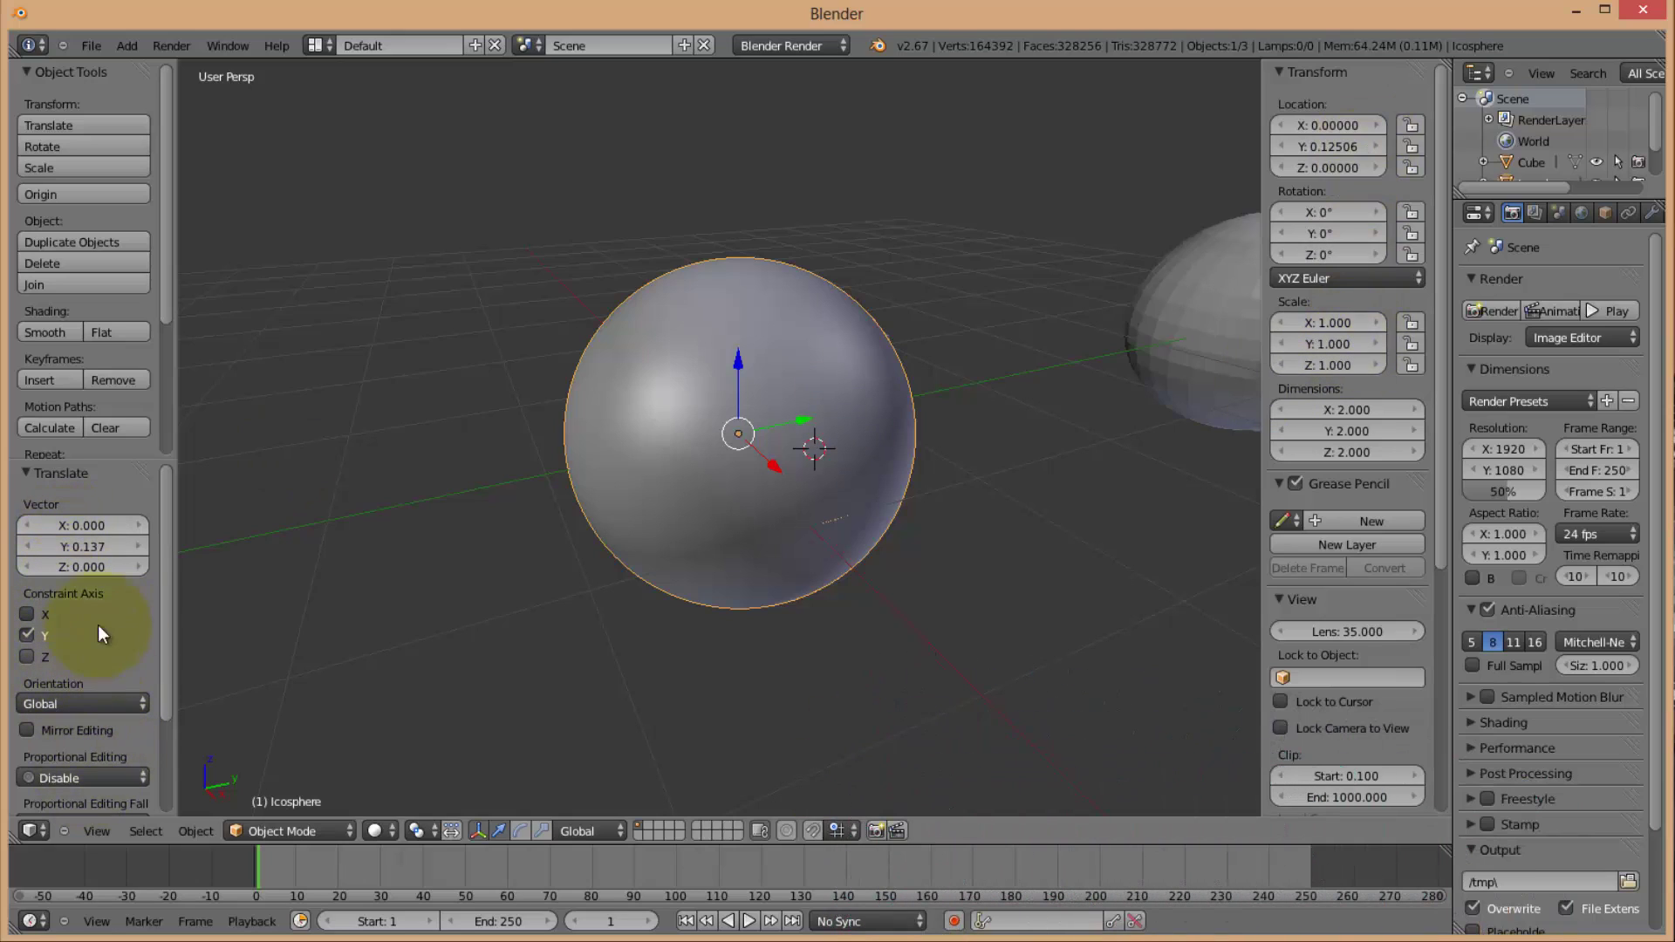
scroll(161, 567, "down", 3)
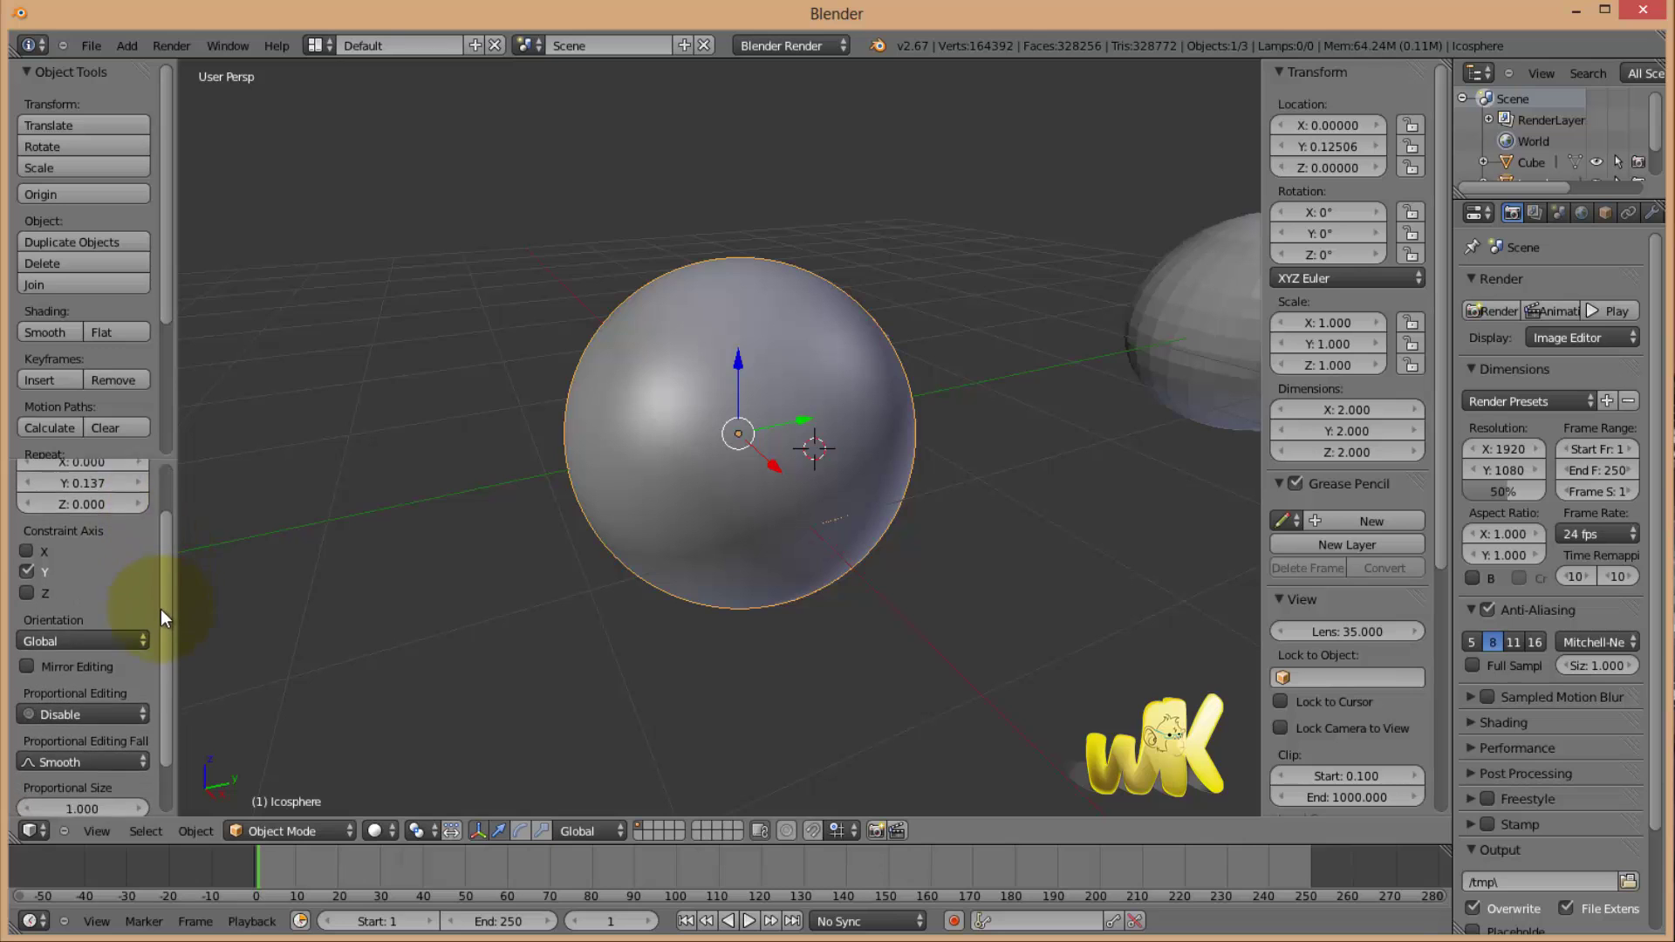
scroll(174, 576, "up", 1)
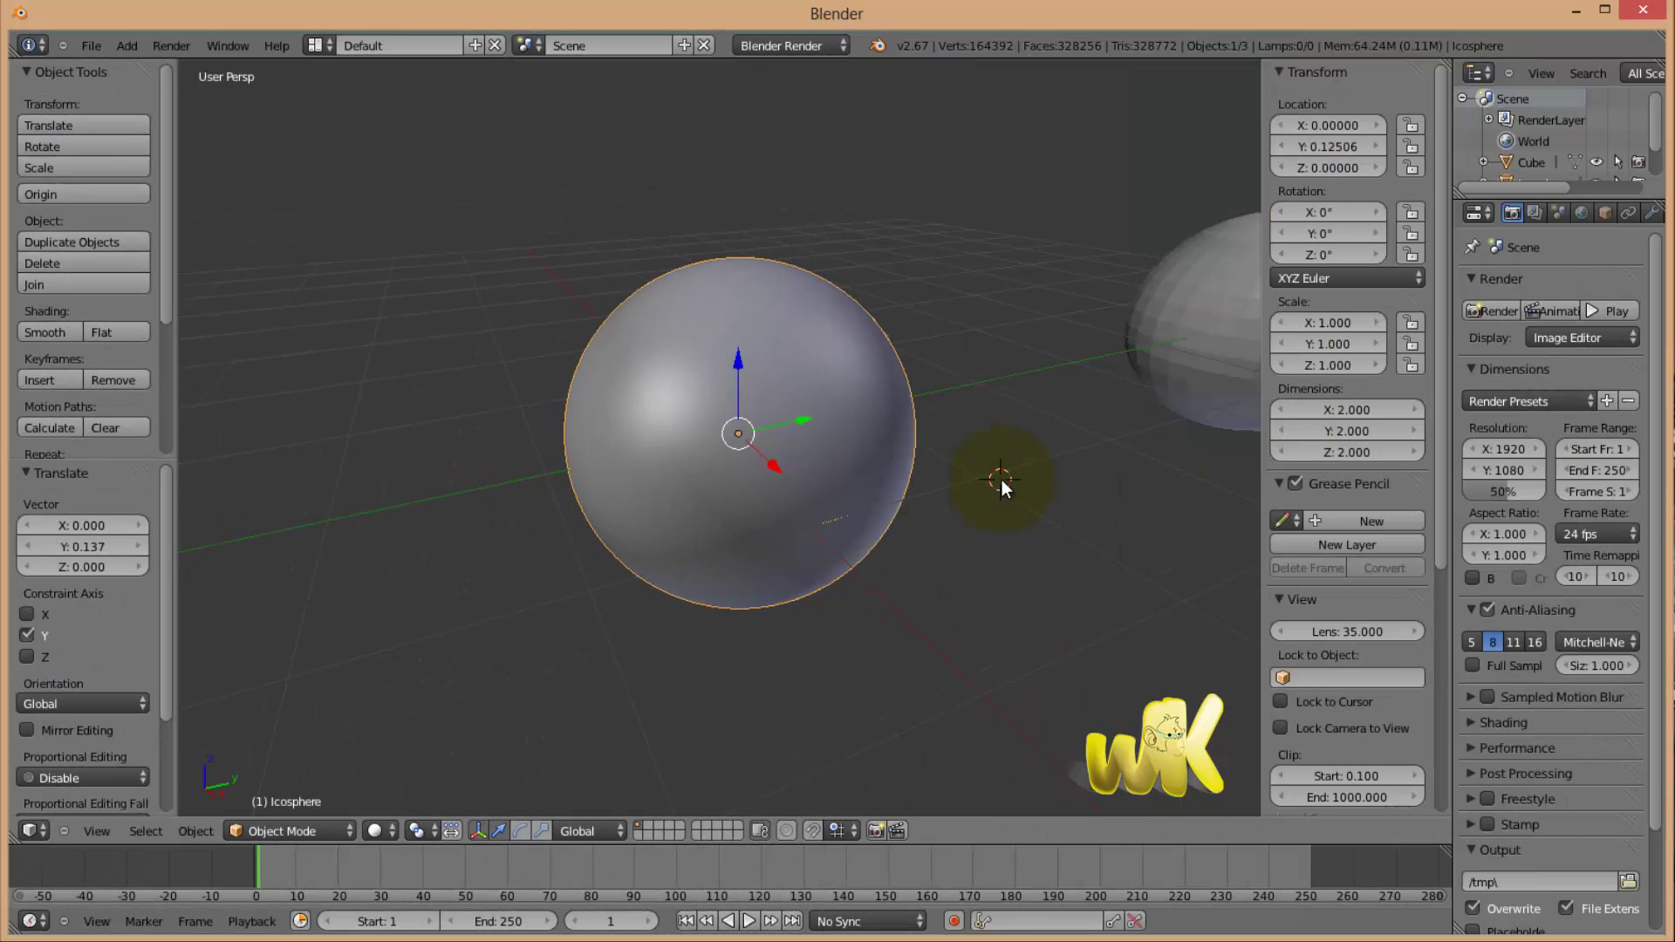
Move the icosphere further along the Y axis to about 2.87, towards the UV sphere.
scroll(1001, 481, "down", 4)
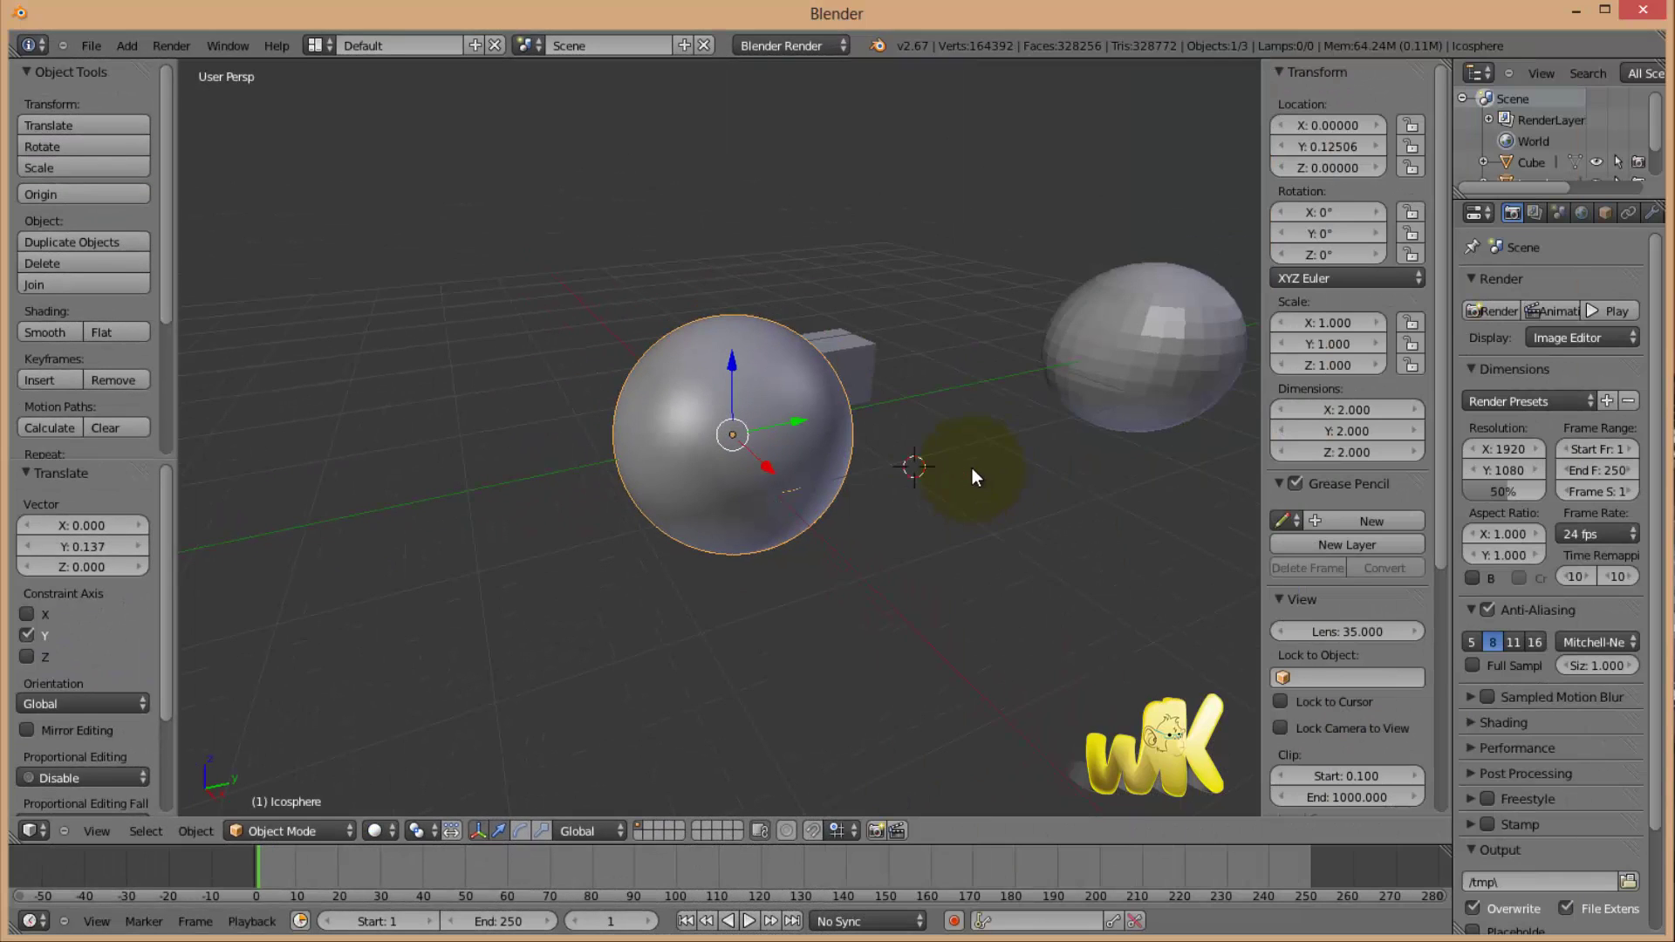
scroll(802, 443, "down", 2)
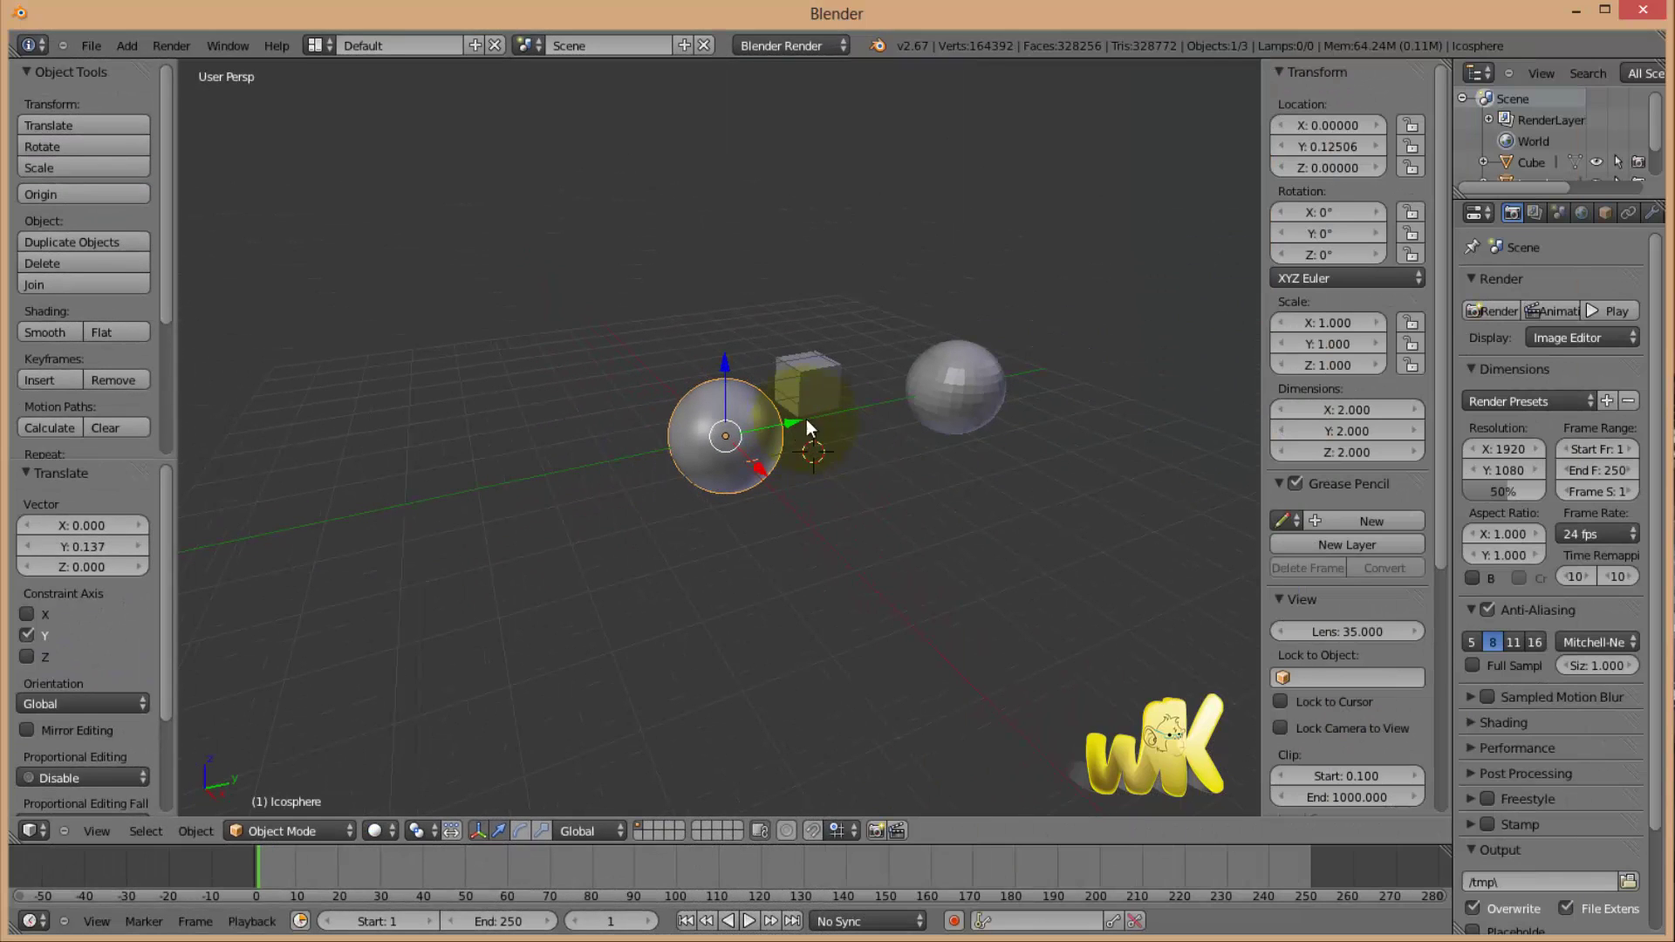
key("g")
key("y")
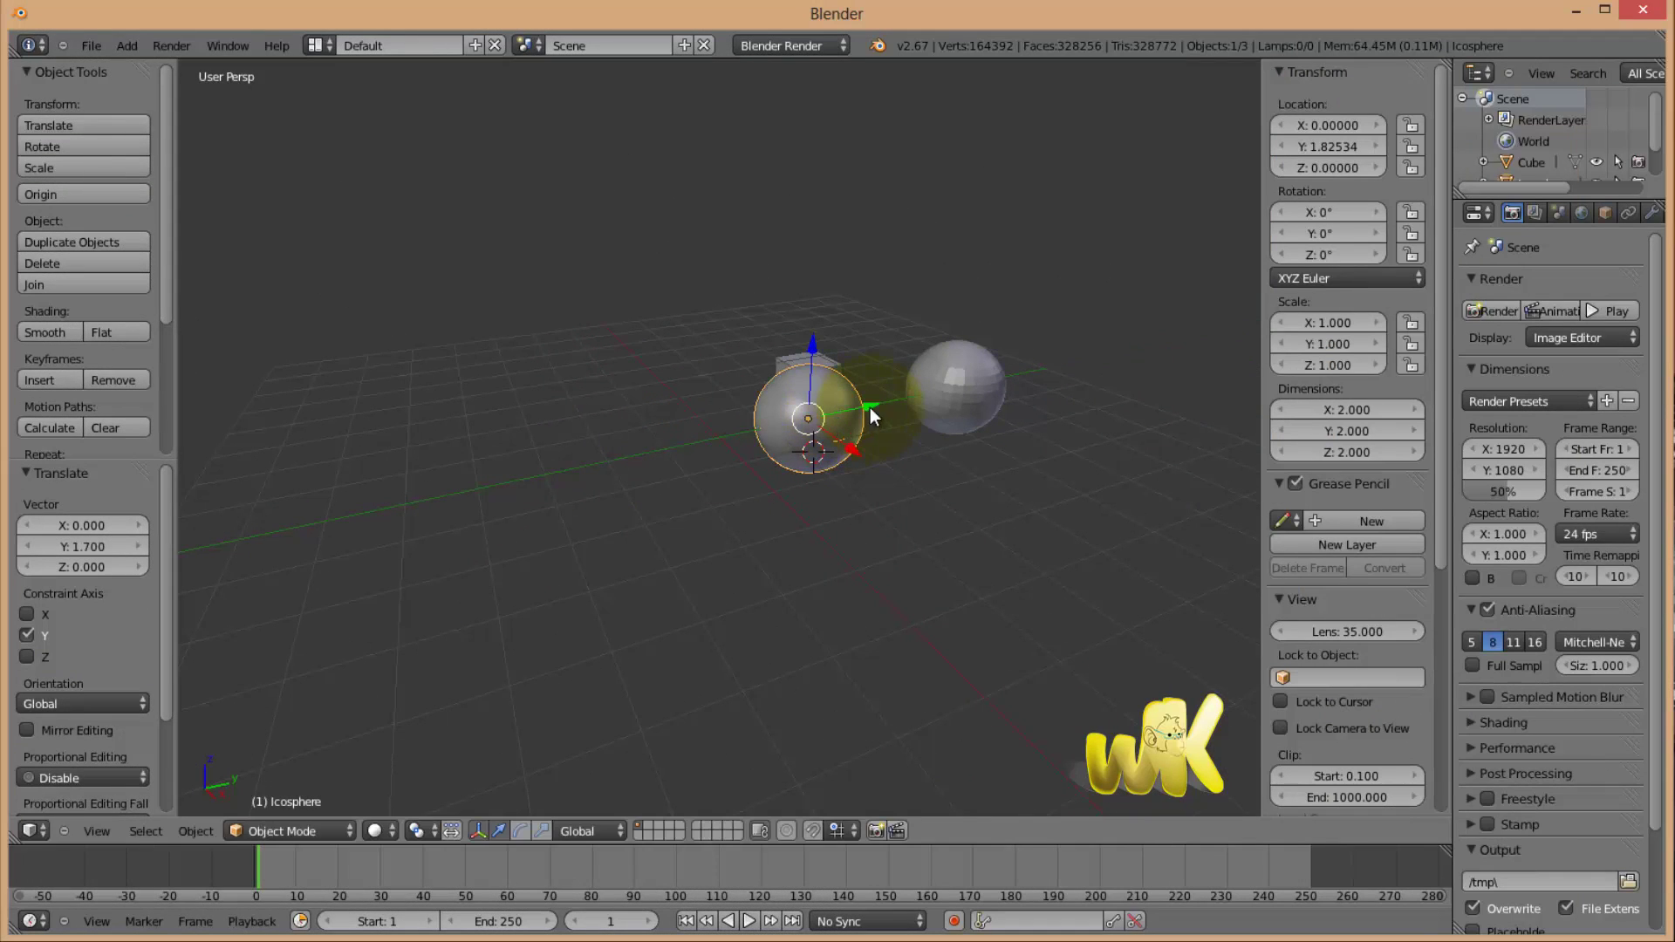
left_click(843, 393)
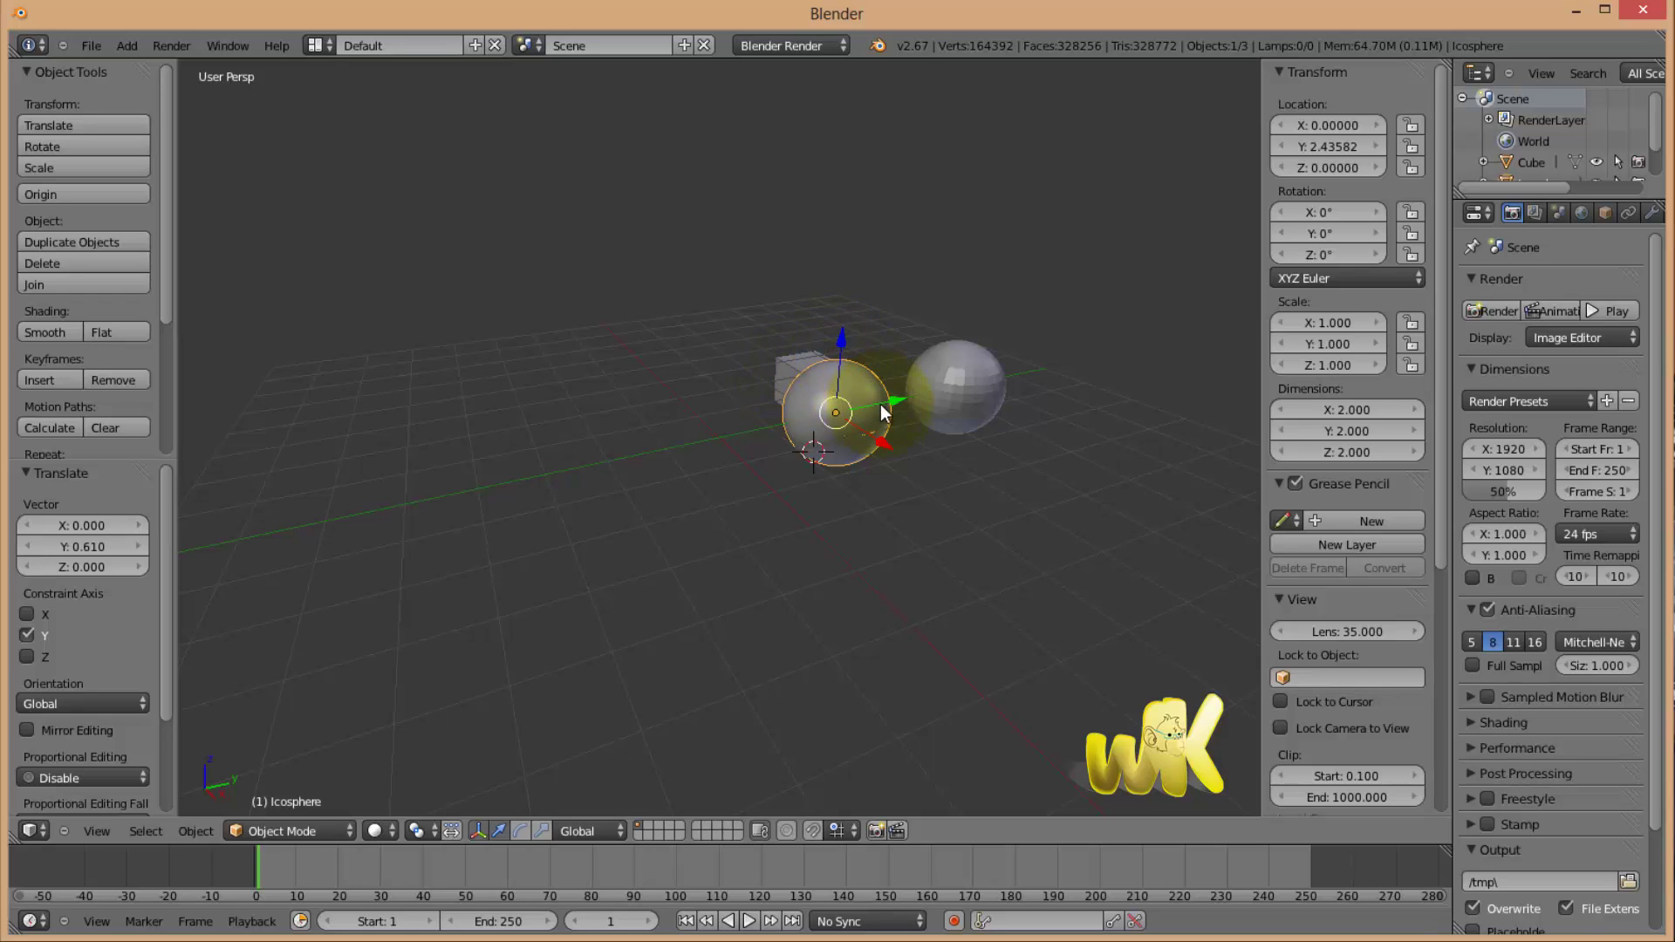
left_click_drag(894, 404, 913, 401)
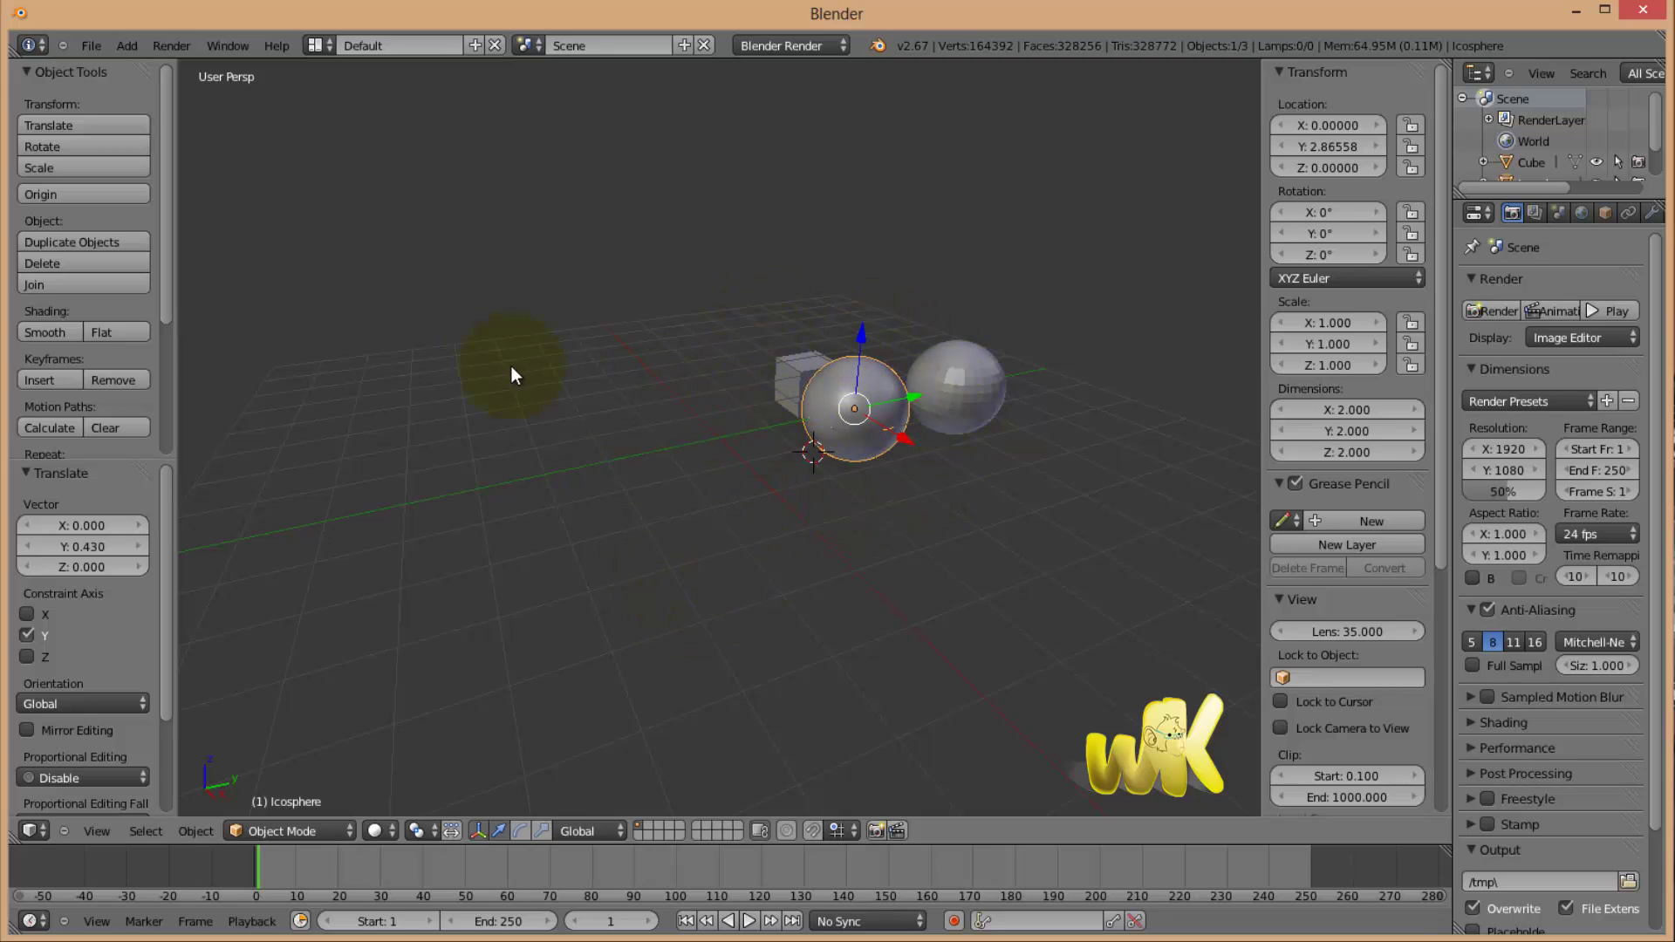
Add a circle mesh to the scene.
left_click(127, 46)
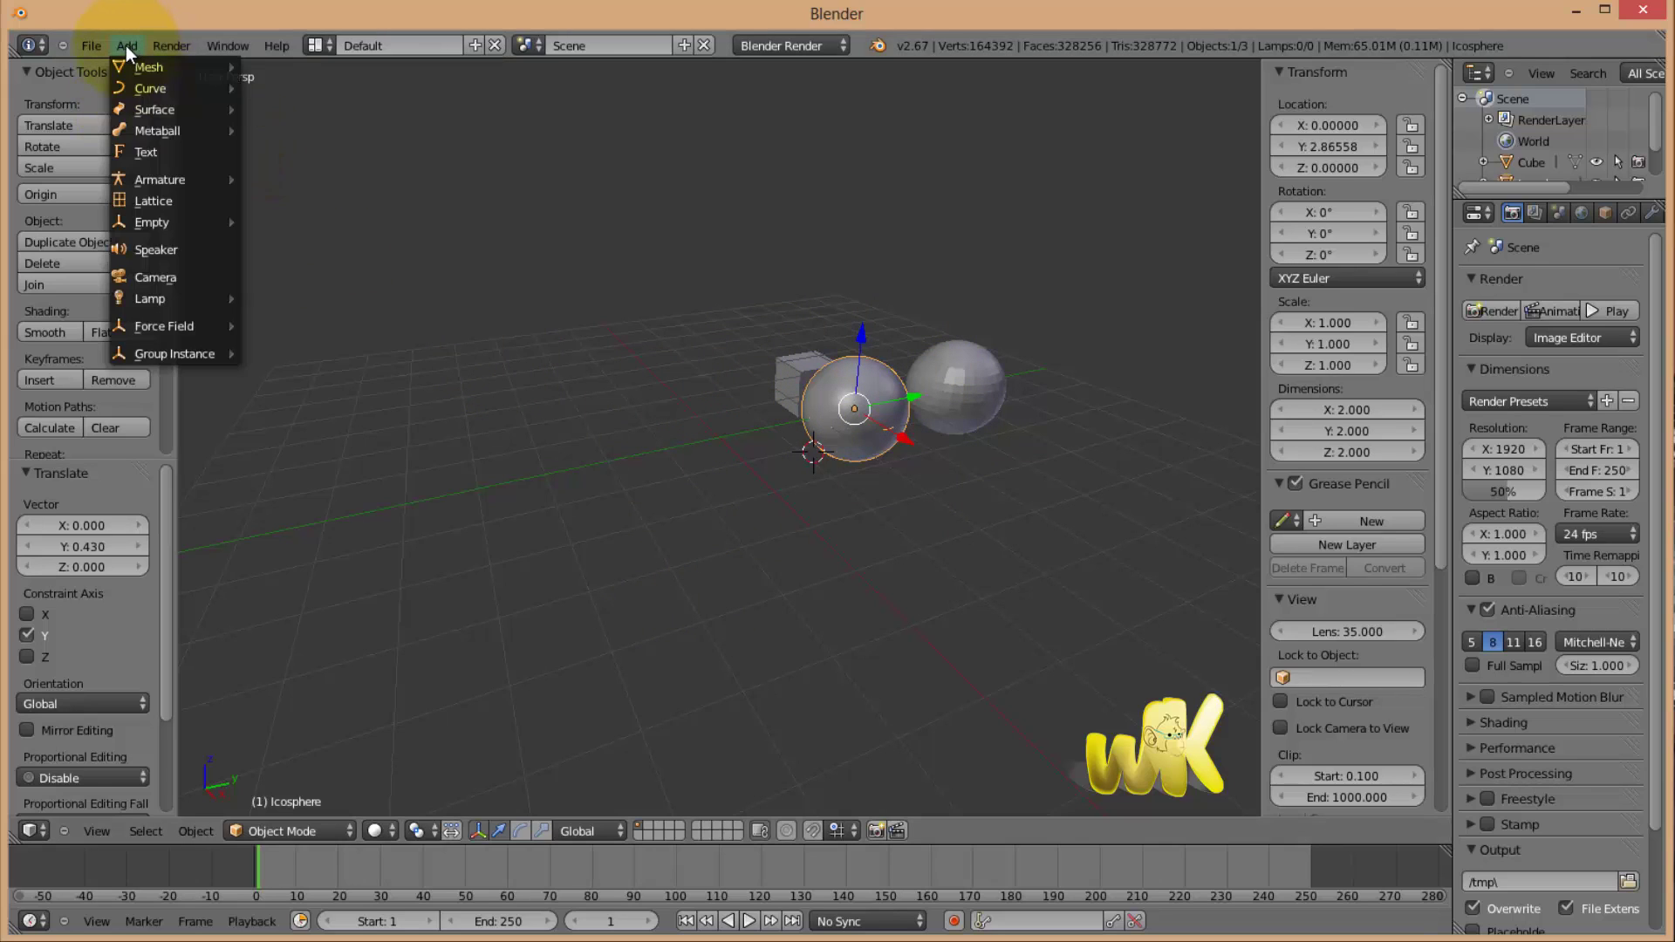
mouse_move(140, 67)
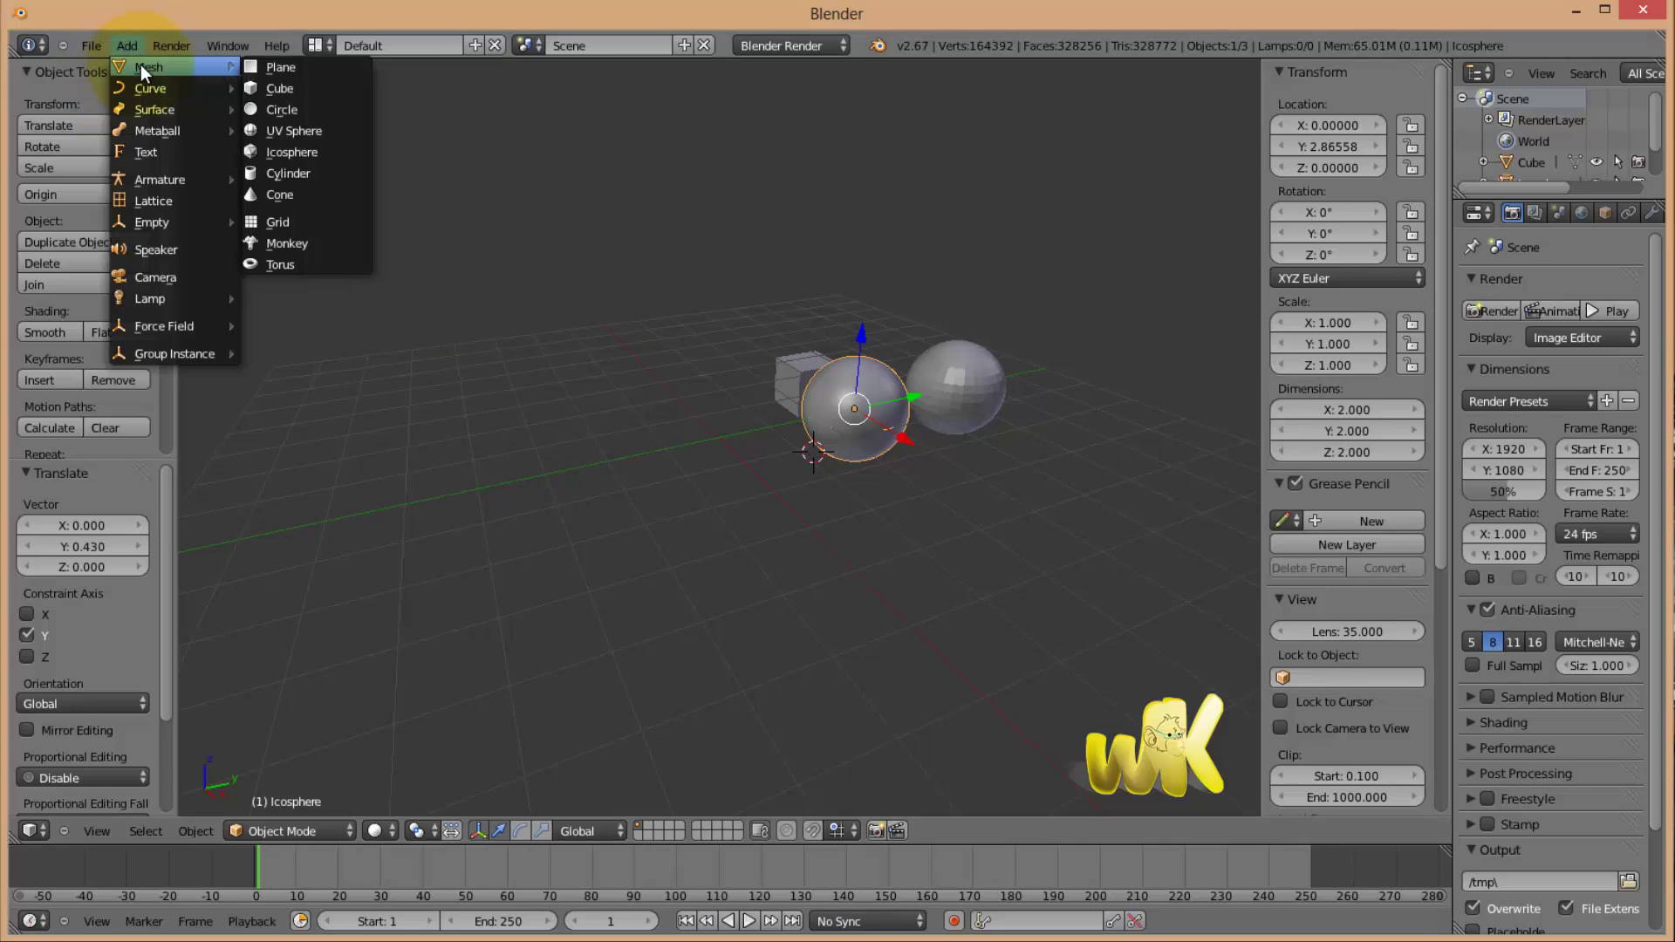
left_click(295, 109)
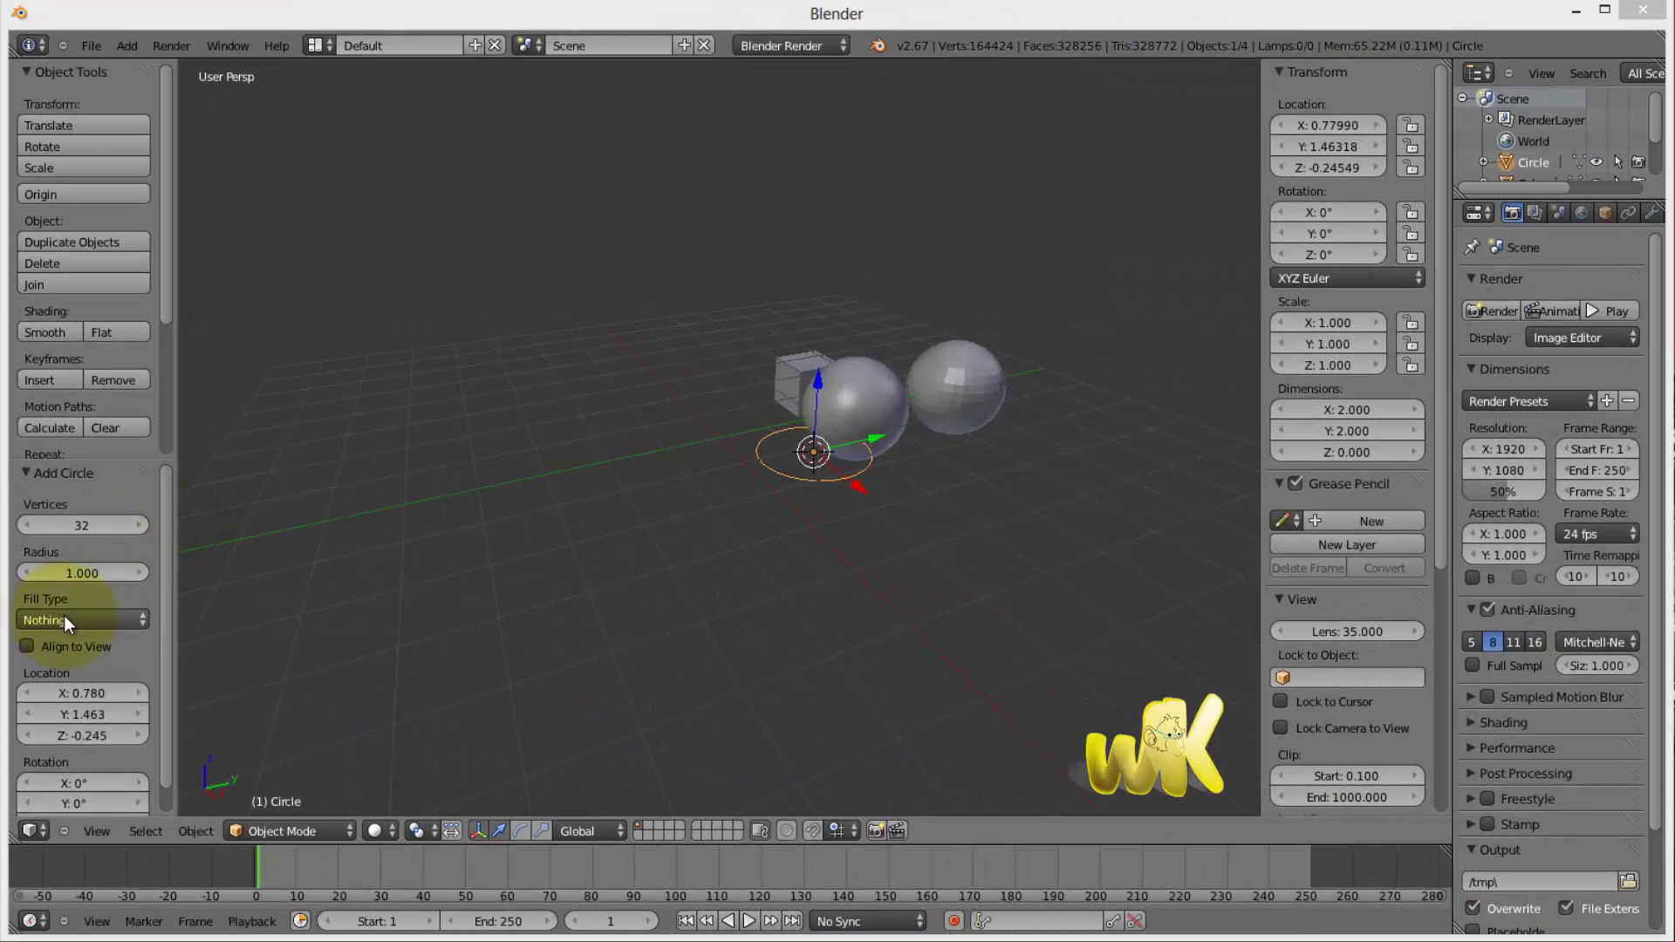
Set the circle's fill type to Triangle Fan and move the circle along the Y axis to about -2.95.
left_click(65, 616)
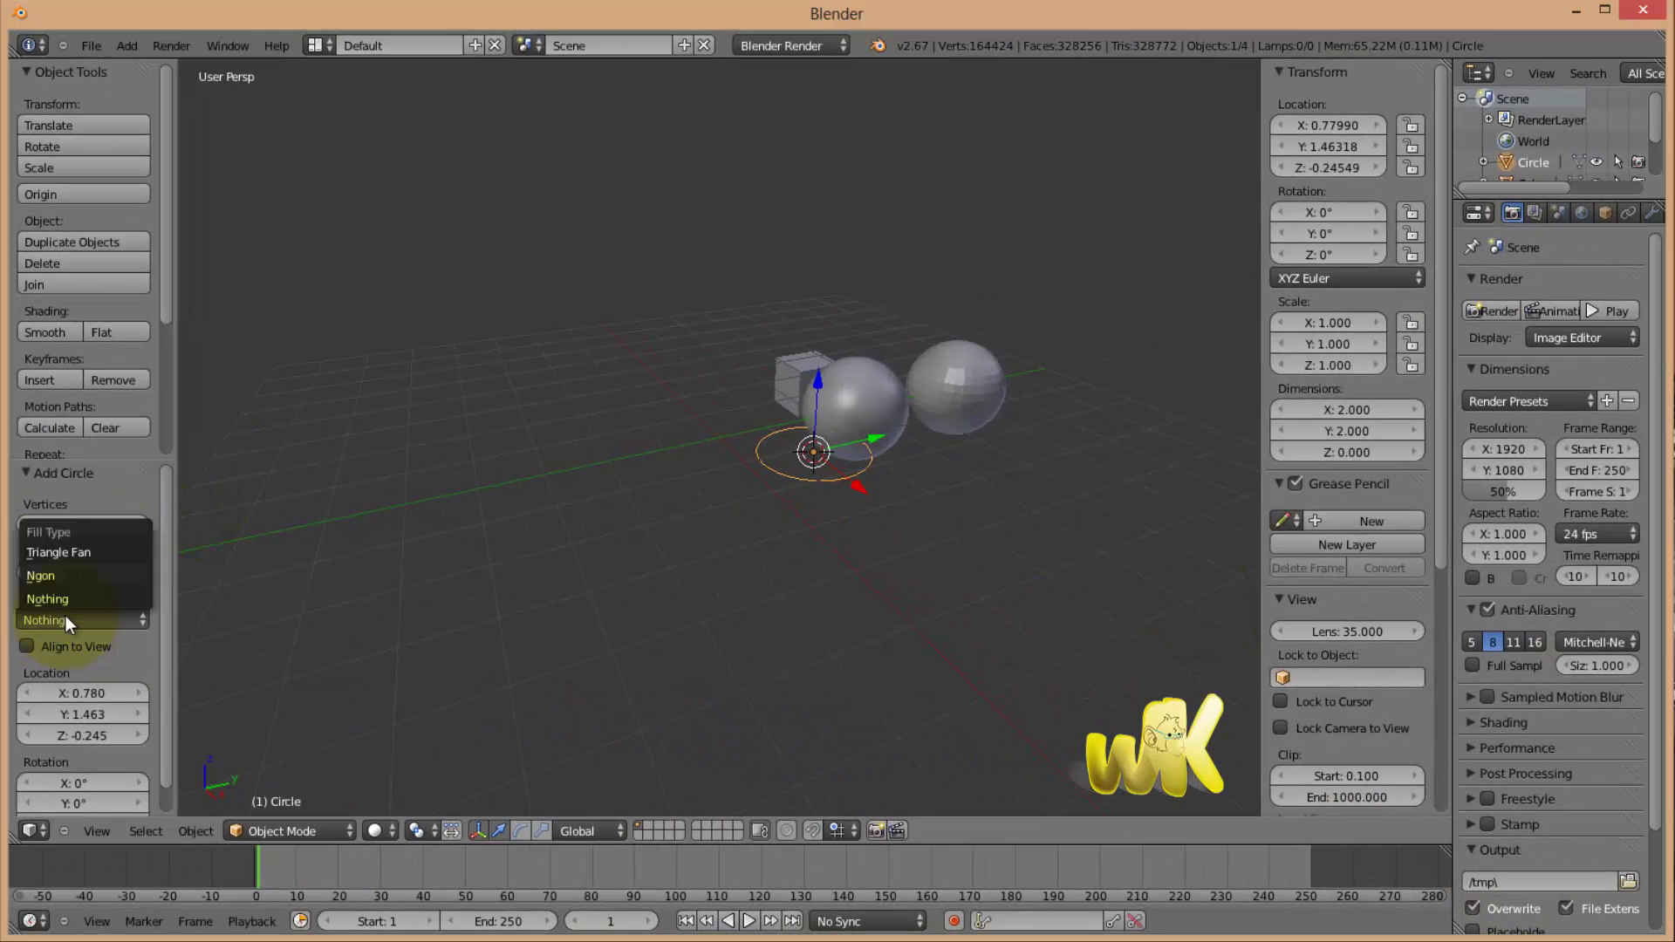
left_click(67, 555)
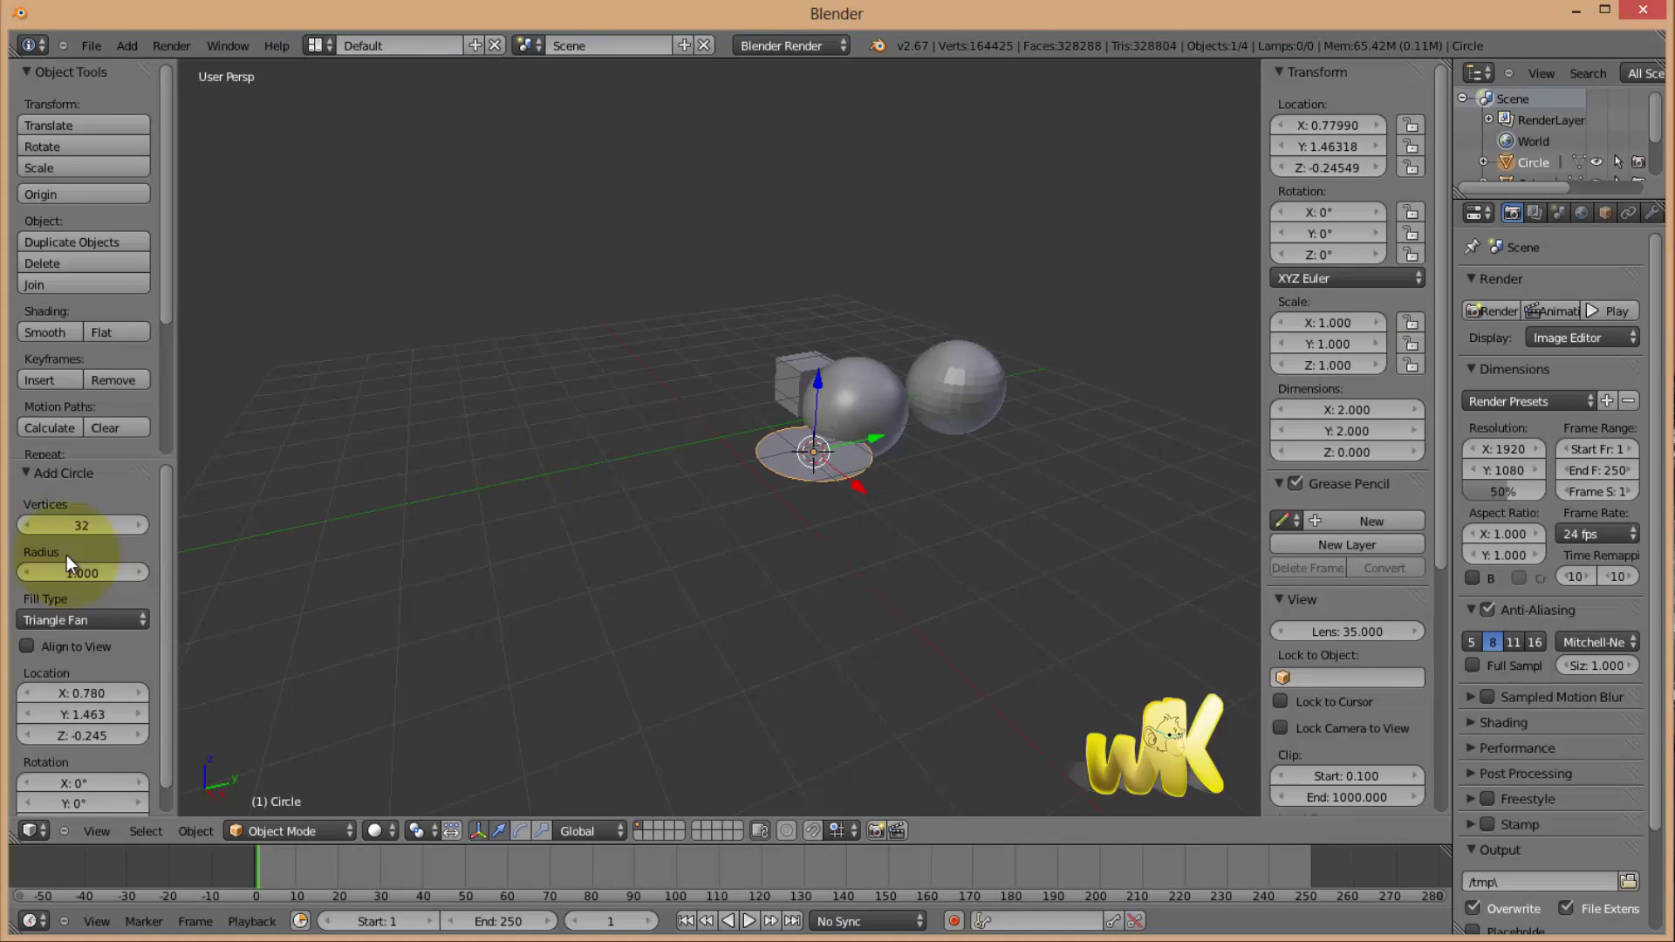
left_click(80, 617)
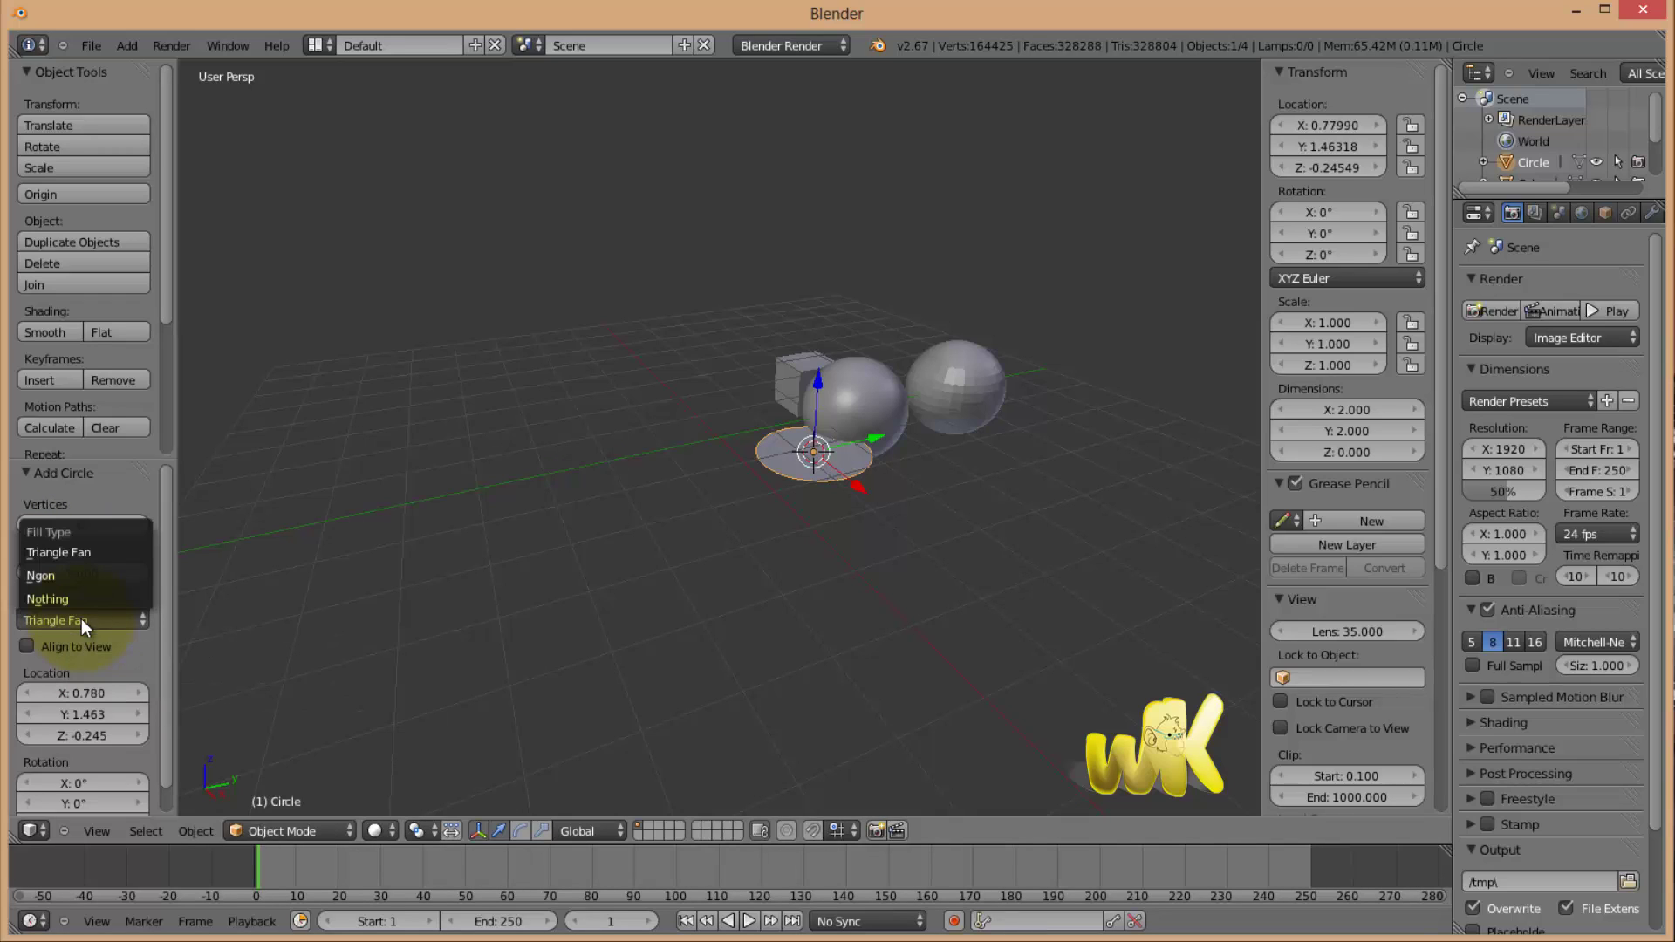
left_click(66, 574)
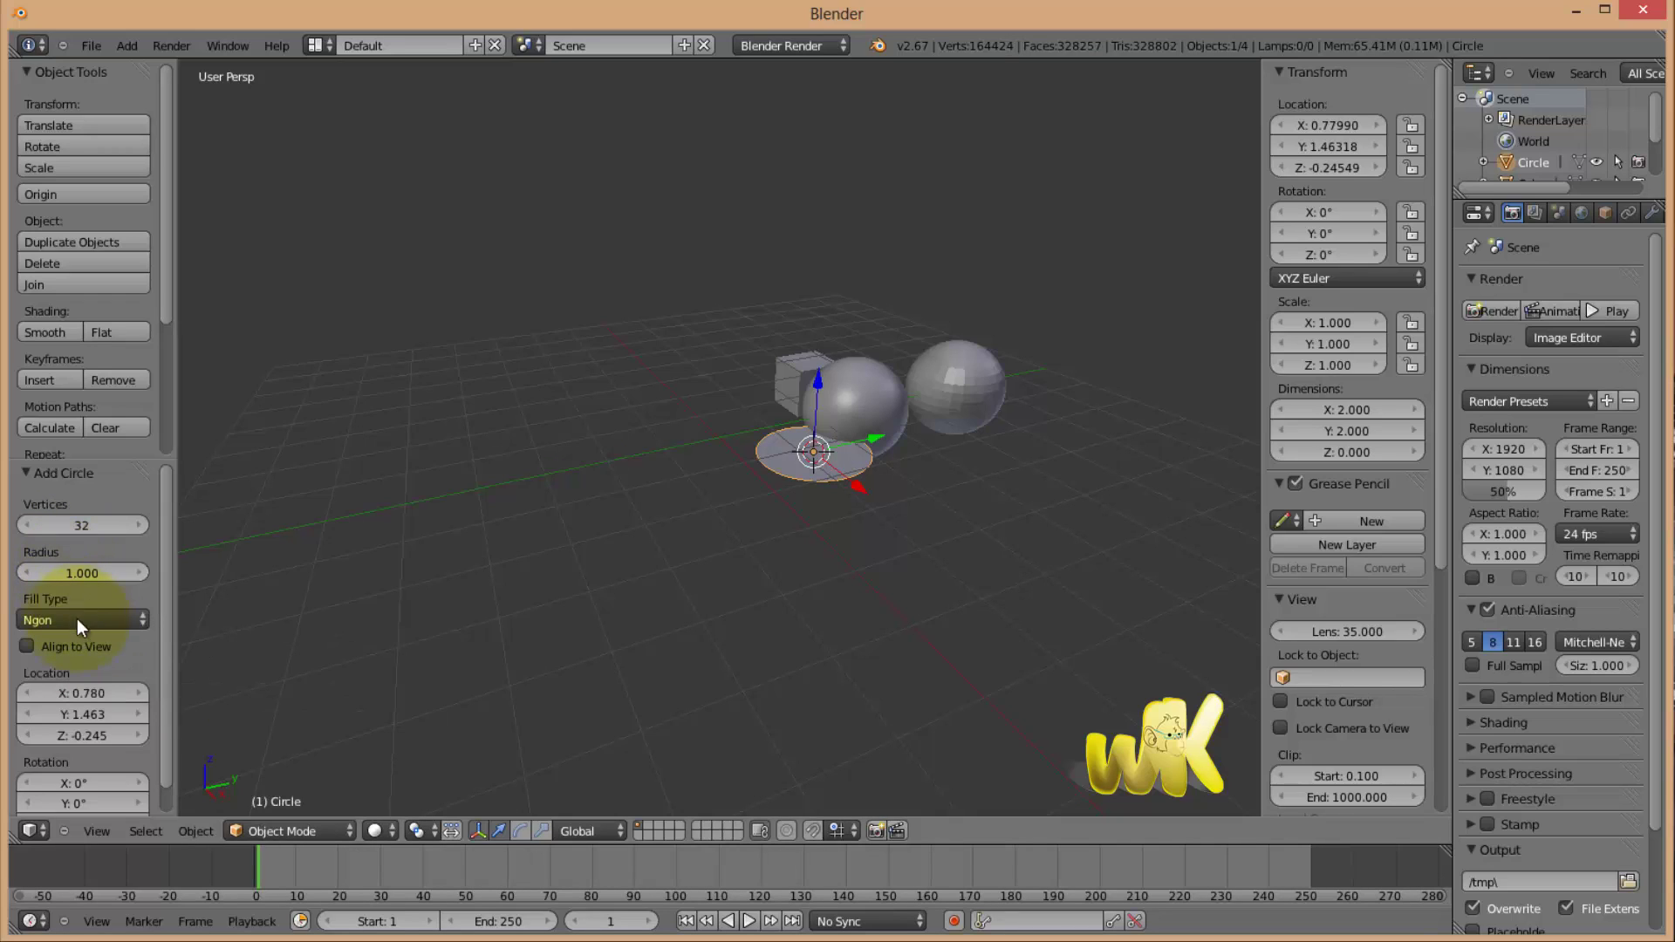
left_click(80, 618)
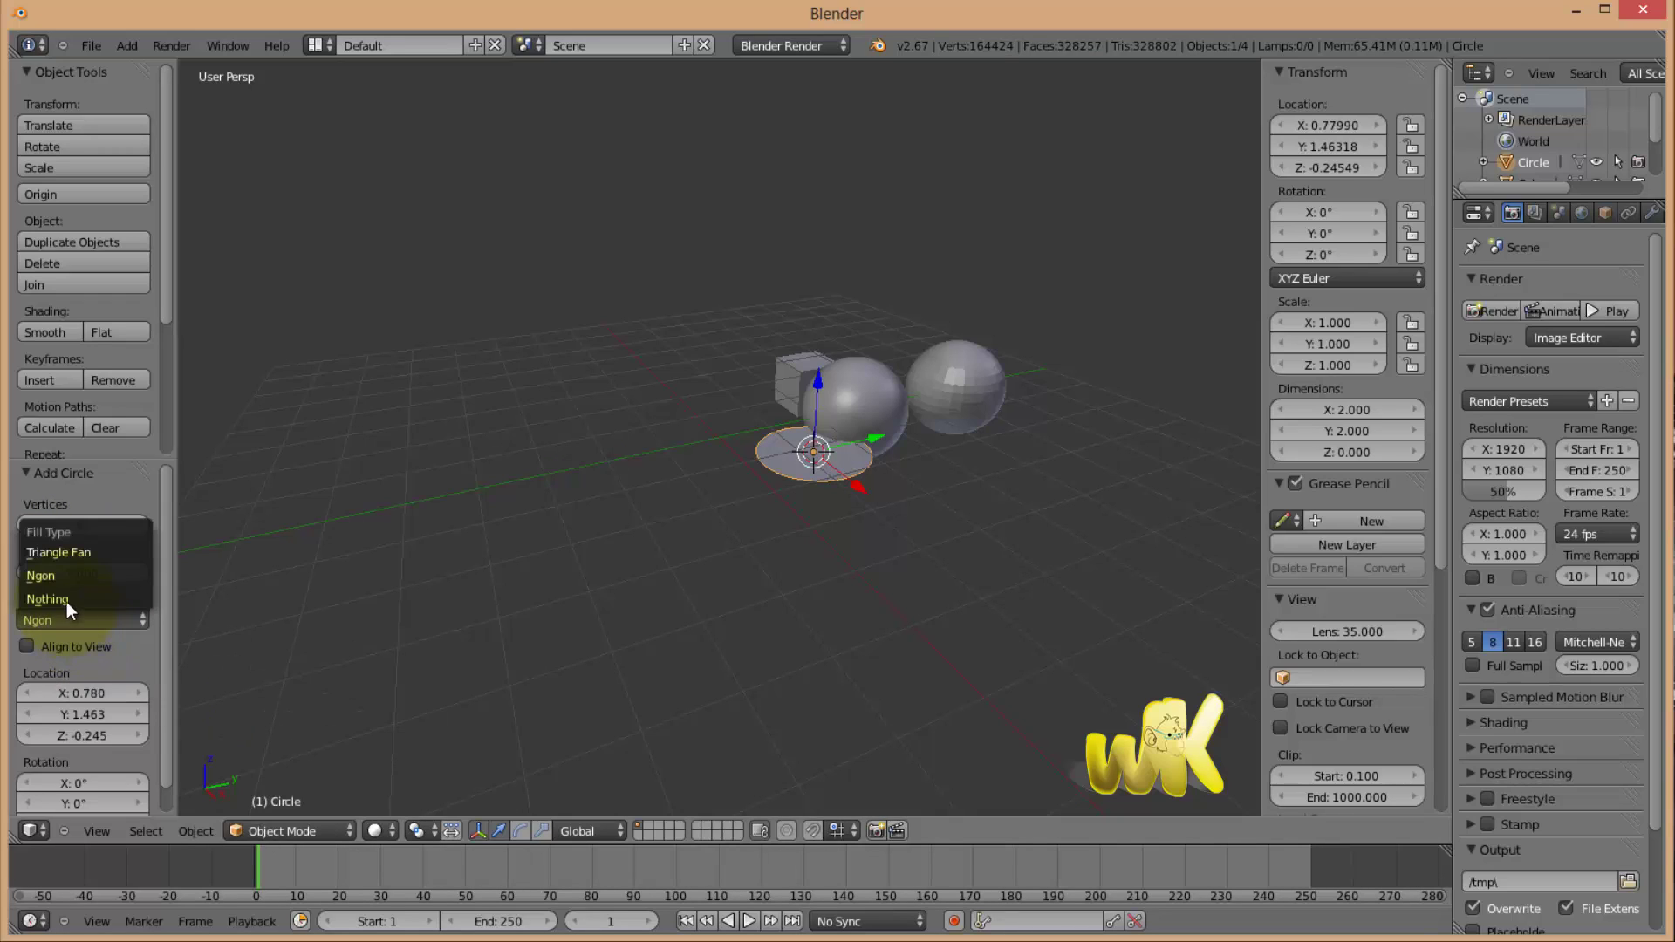
left_click(58, 556)
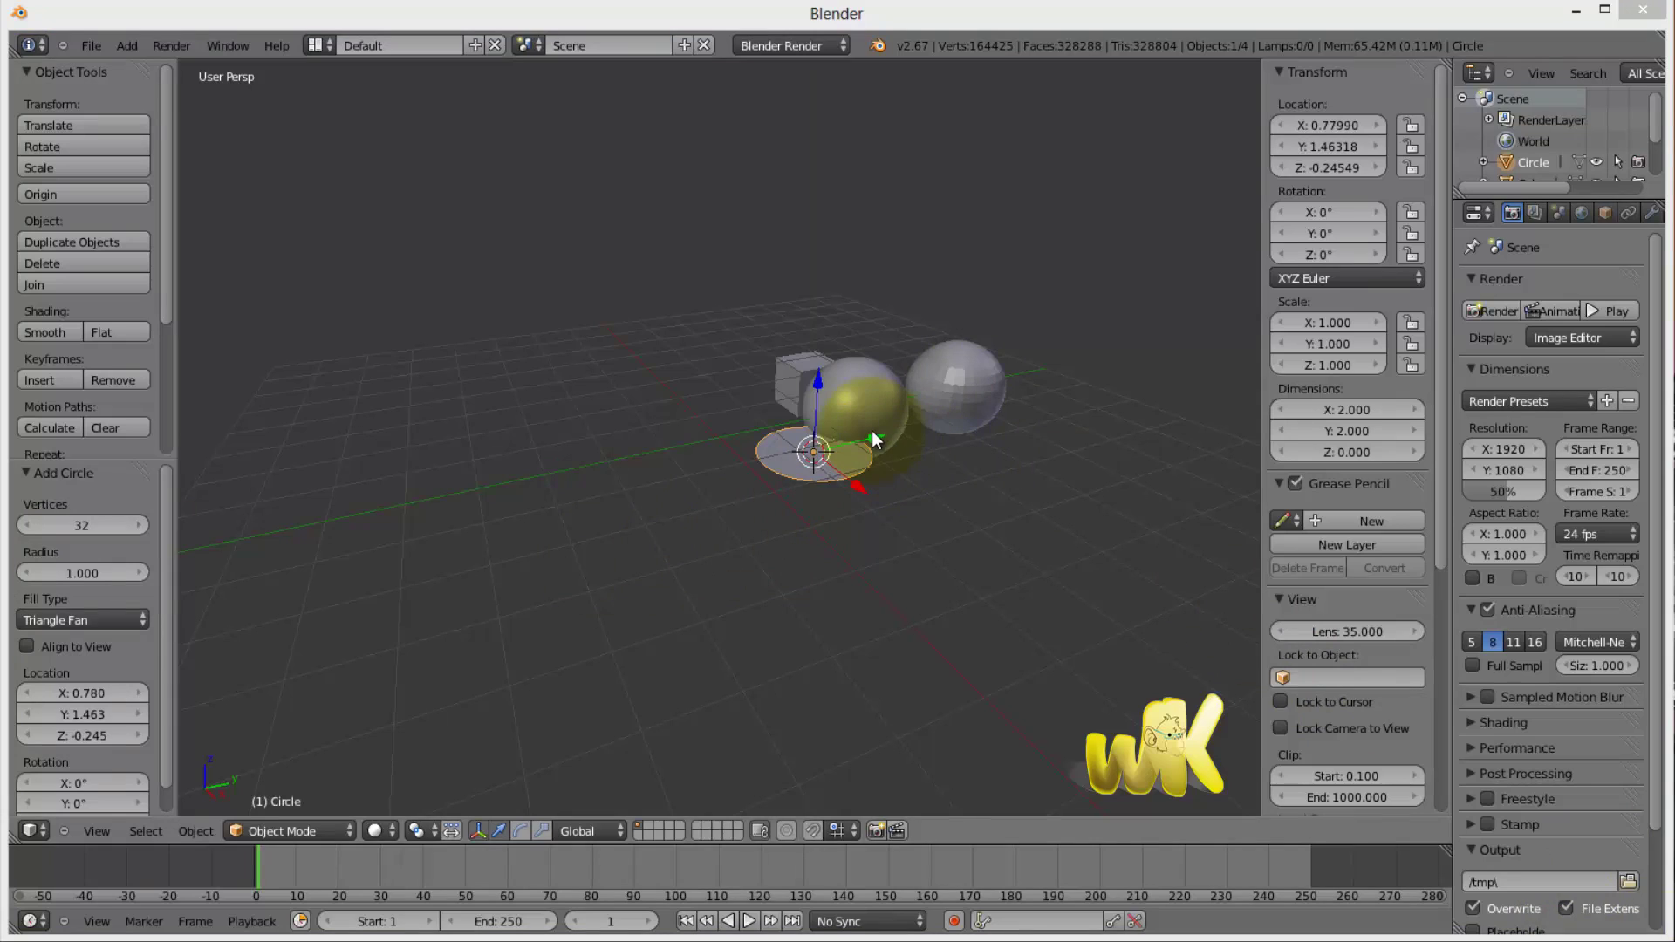
left_click_drag(872, 435, 577, 418)
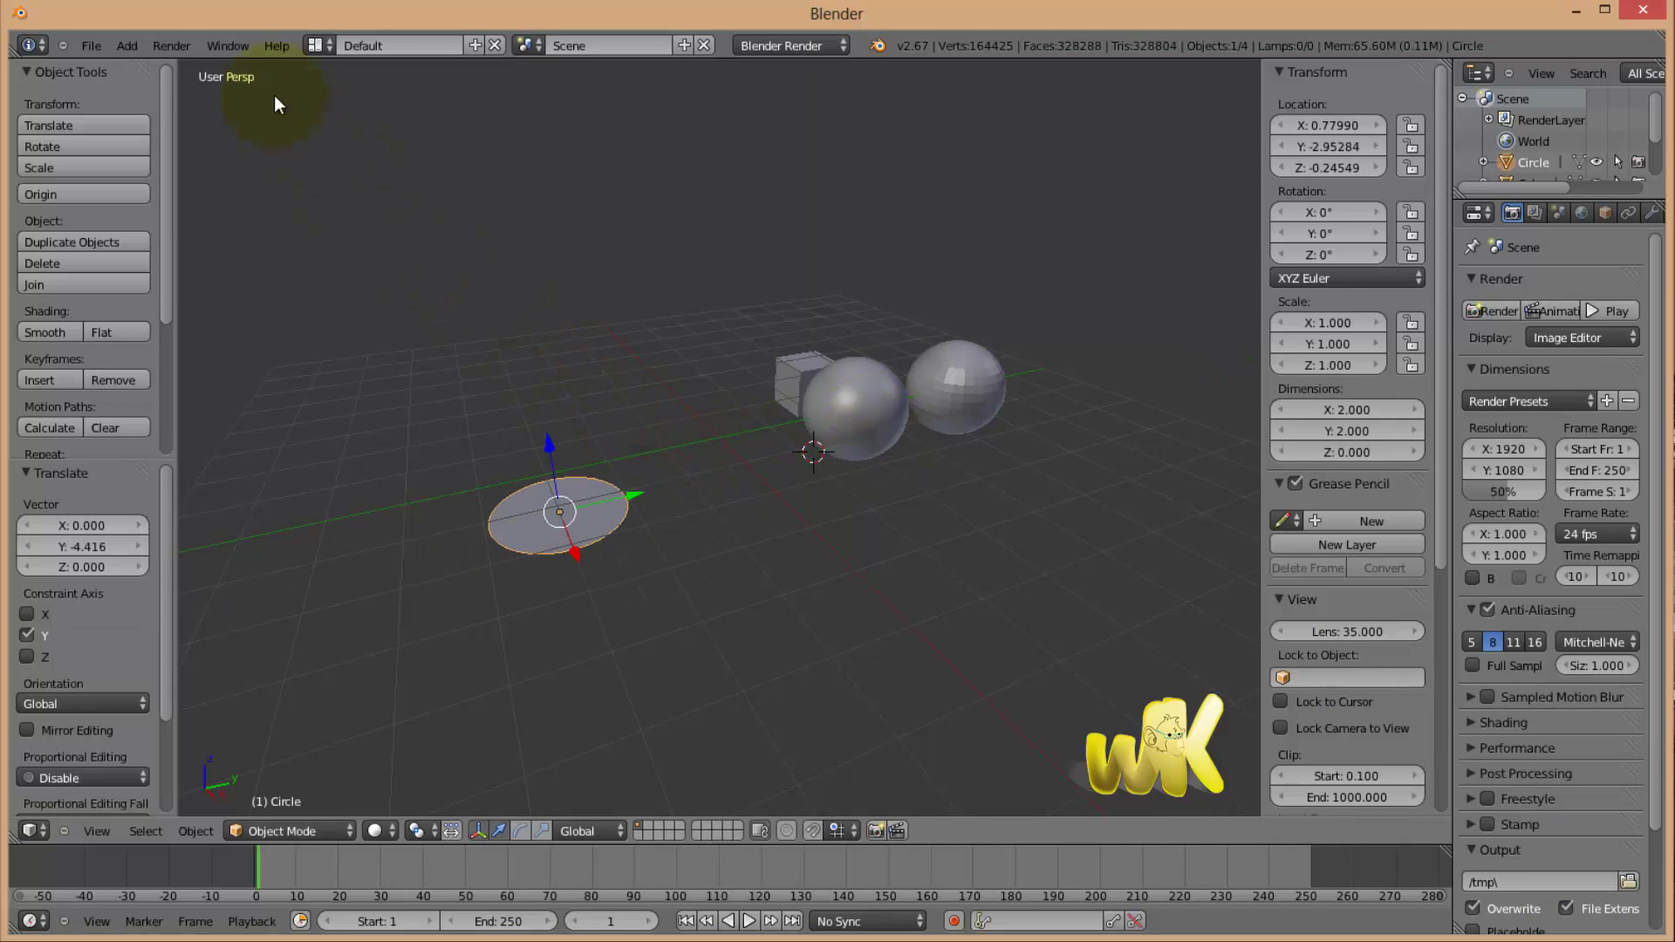
Add a cylinder mesh to the scene.
left_click(127, 48)
mouse_move(145, 67)
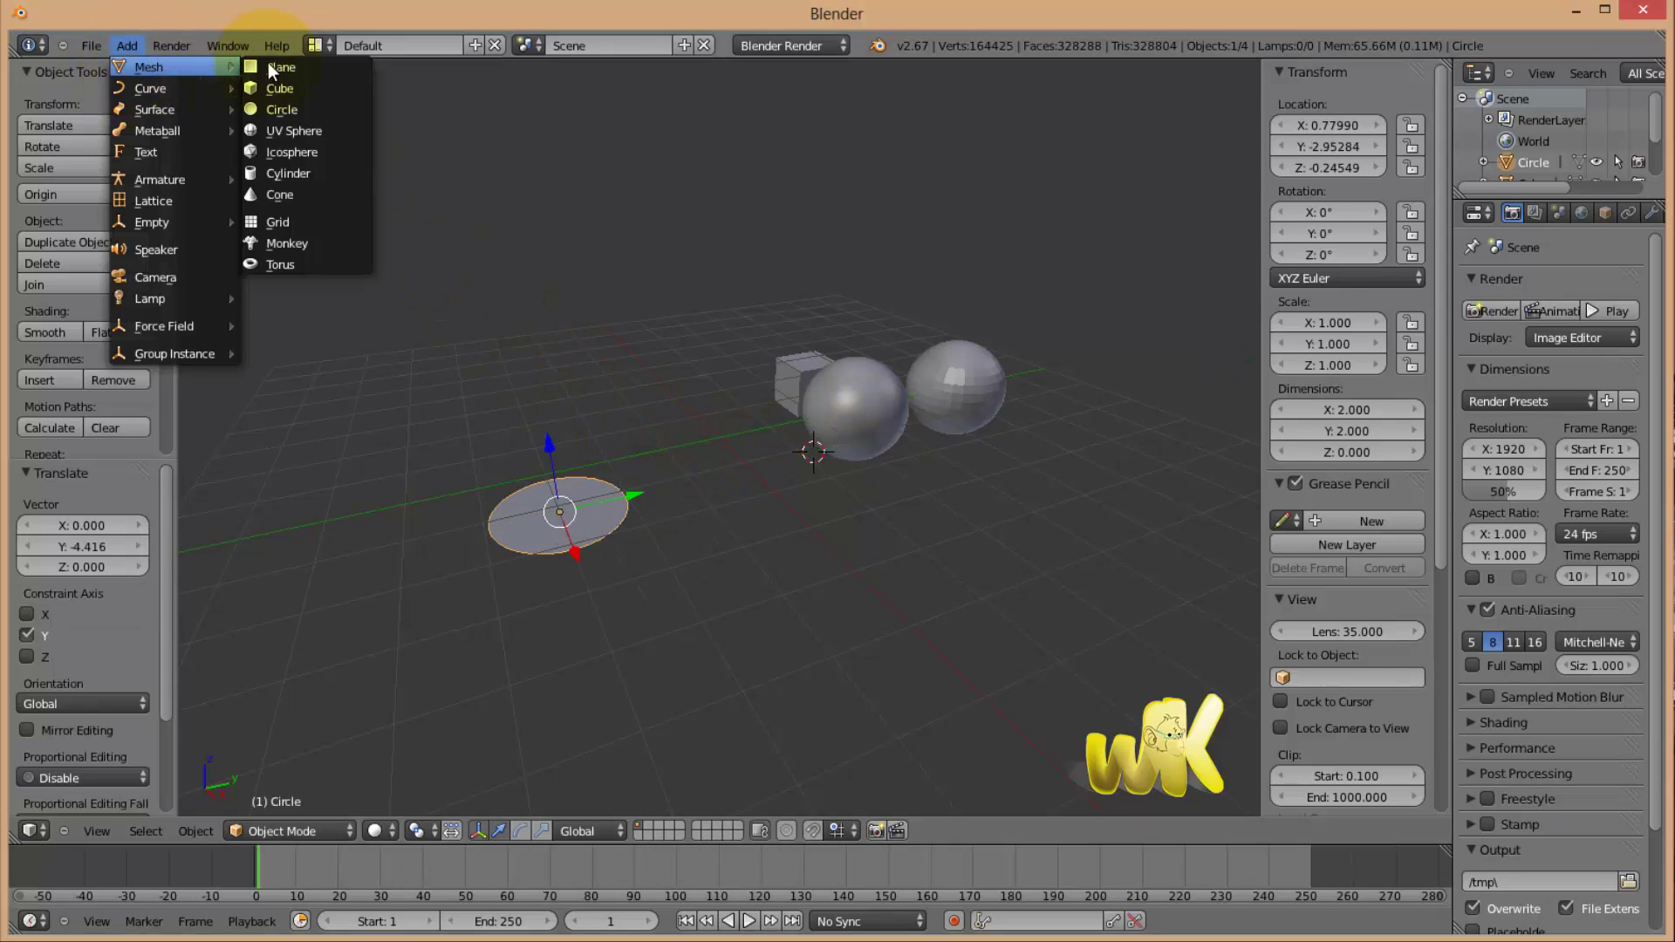
left_click(271, 172)
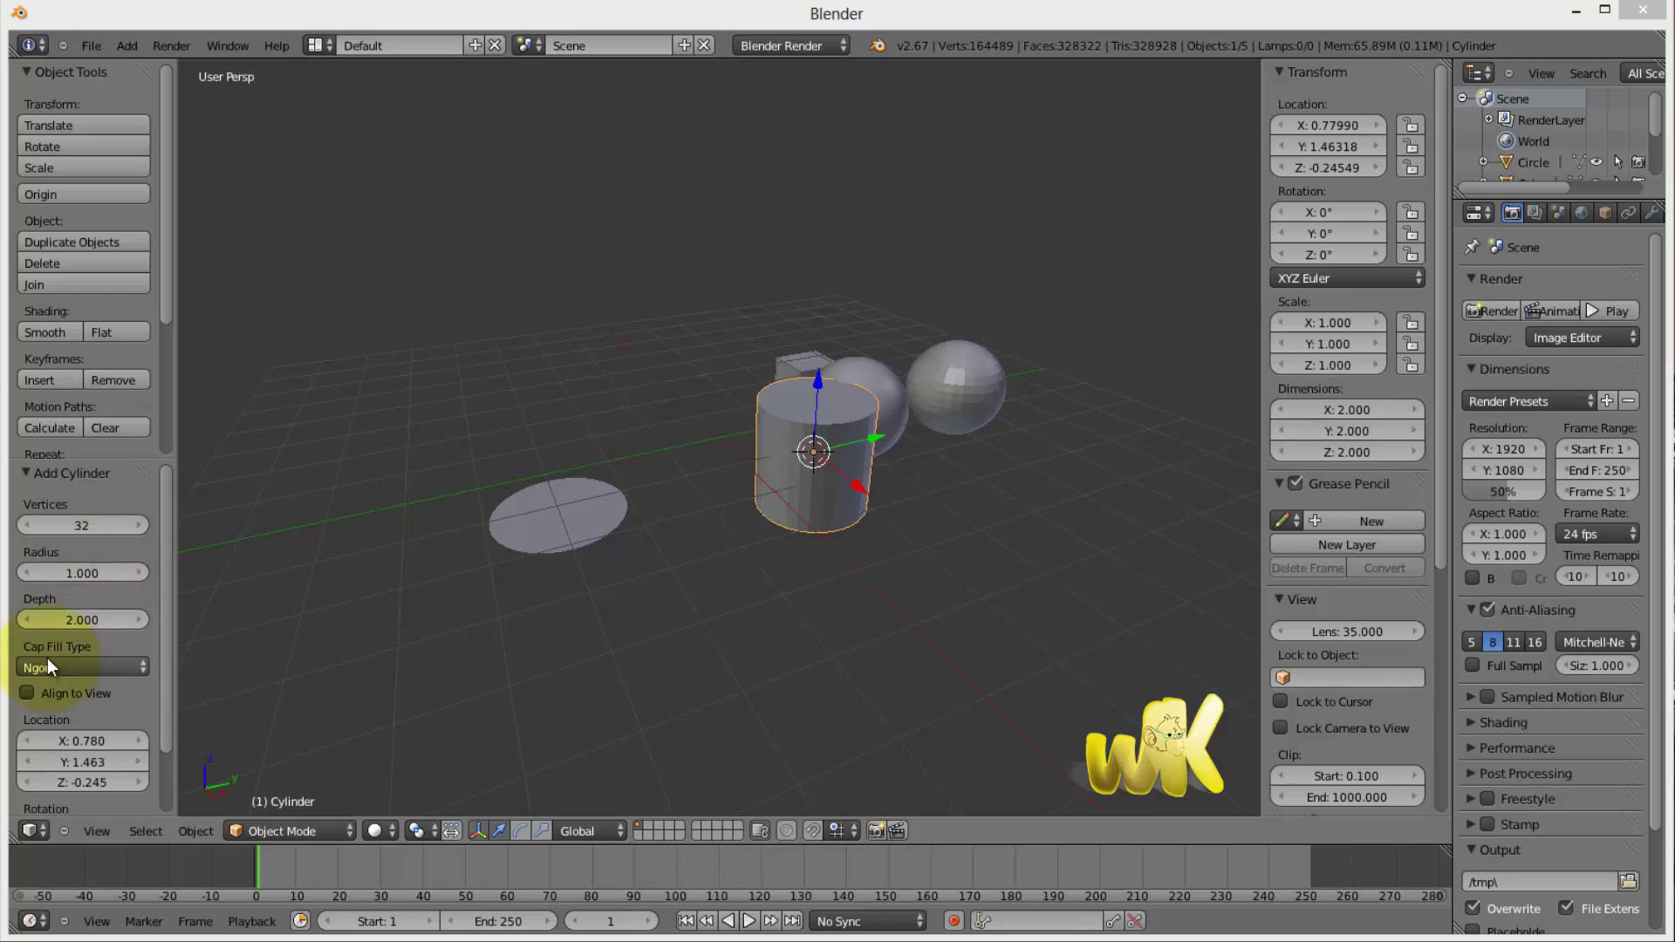
Try the Triangle Fan cap fill on the cylinder and set the cap fill type back to Ngon.
left_click(67, 669)
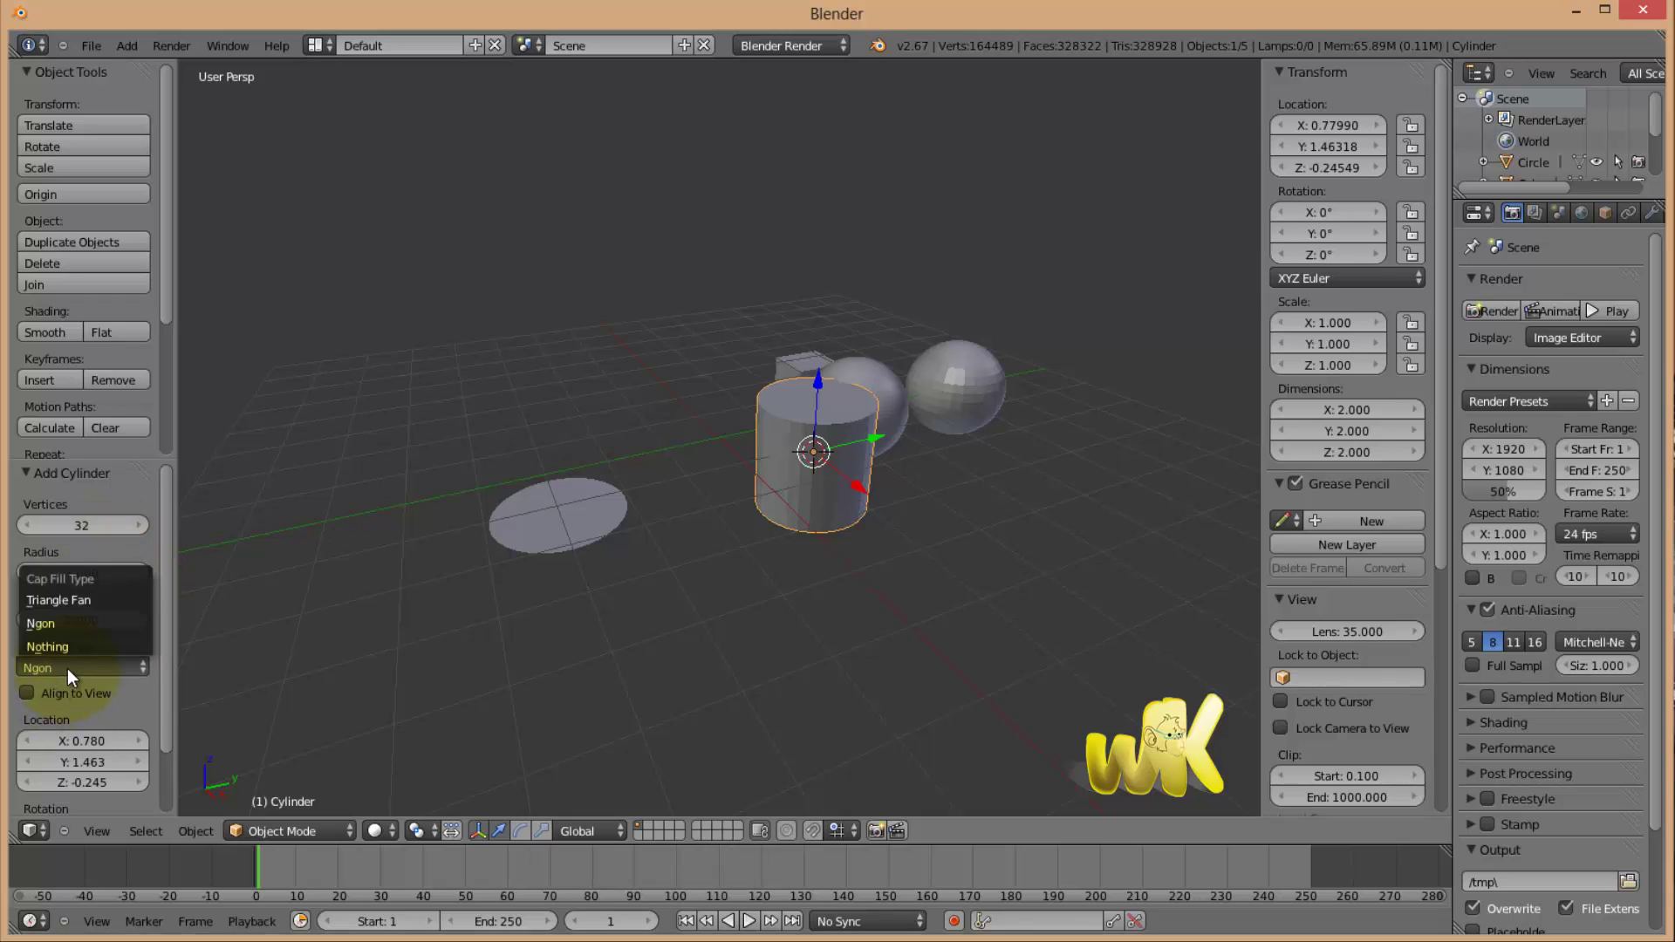
left_click(65, 605)
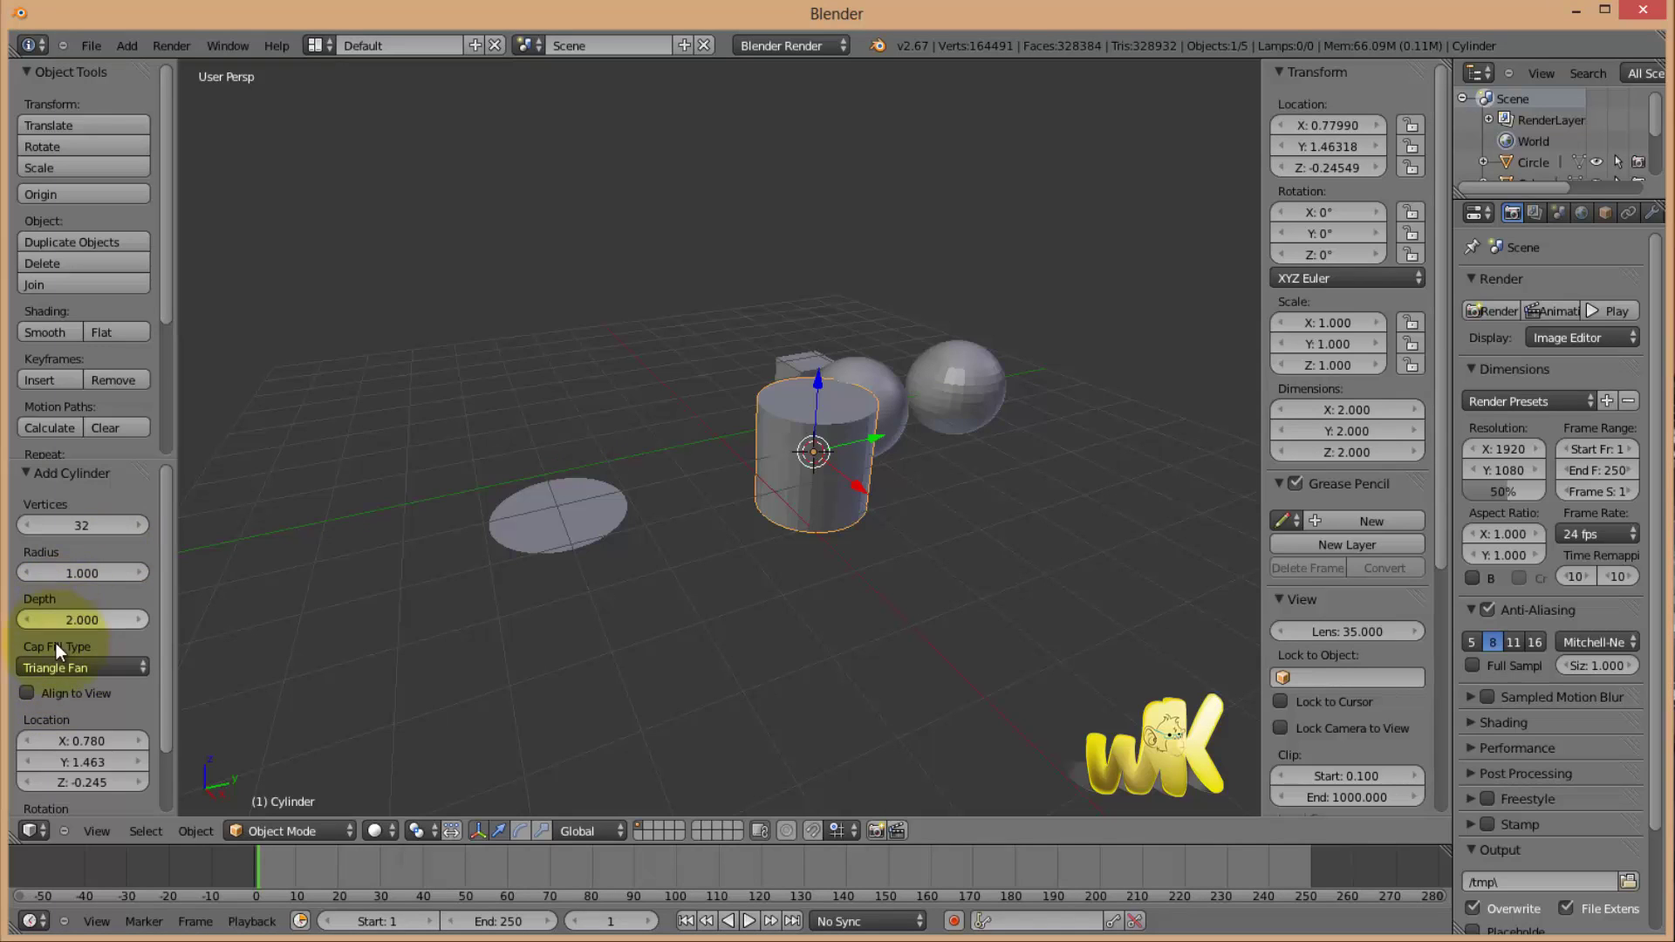
left_click(59, 675)
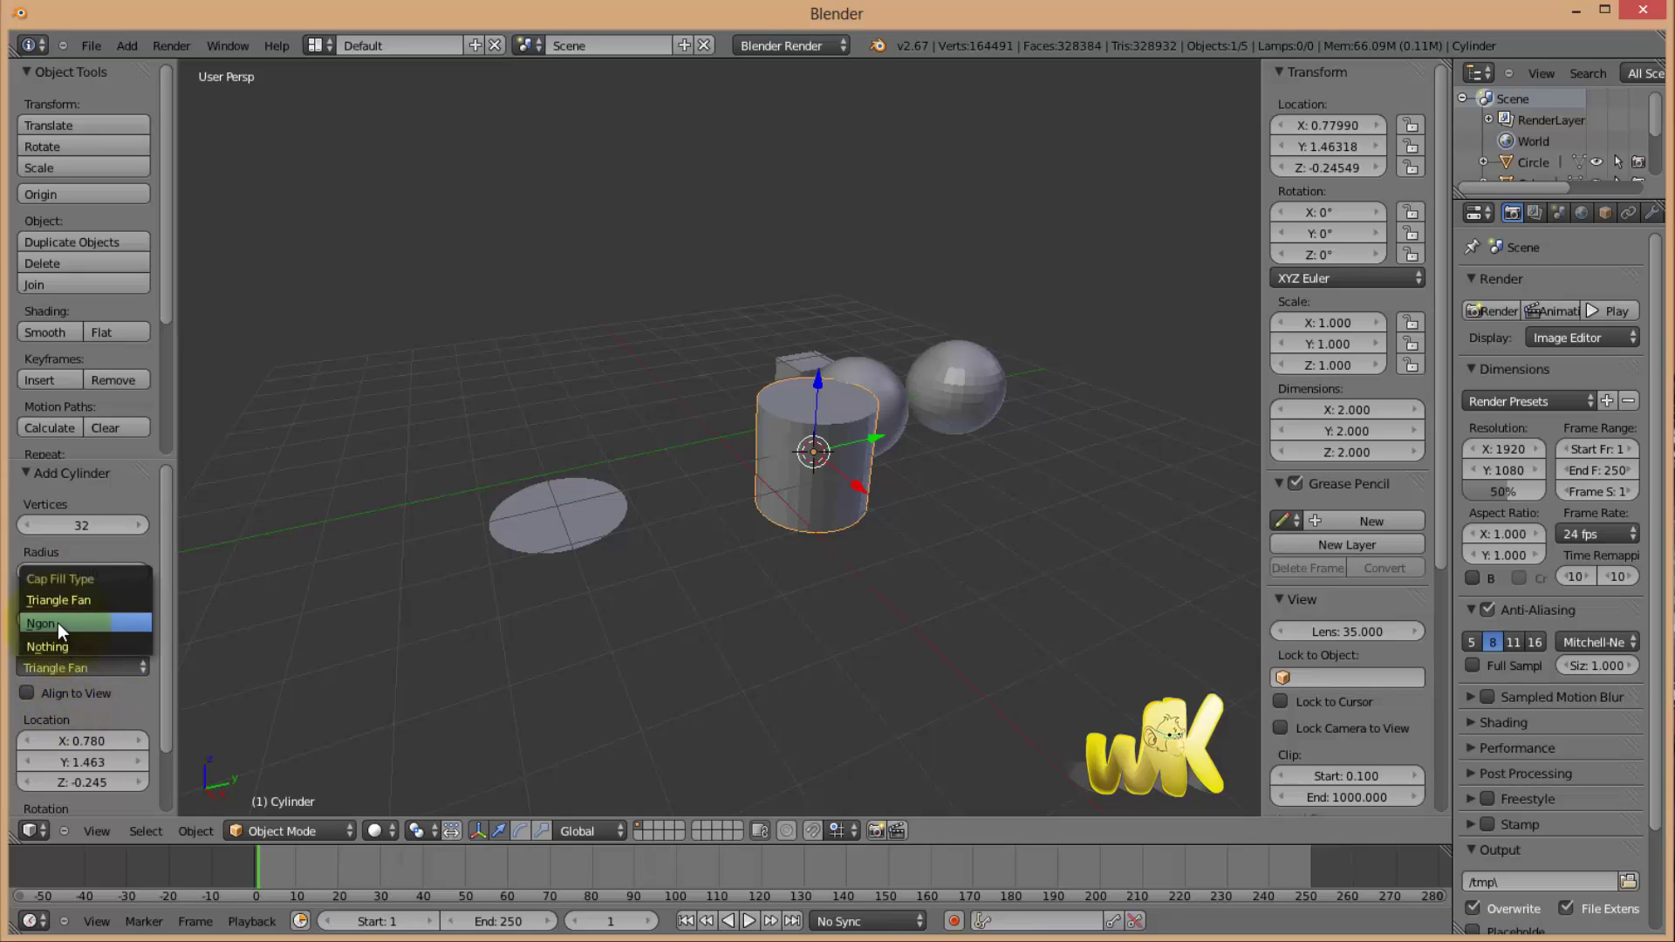
left_click(59, 623)
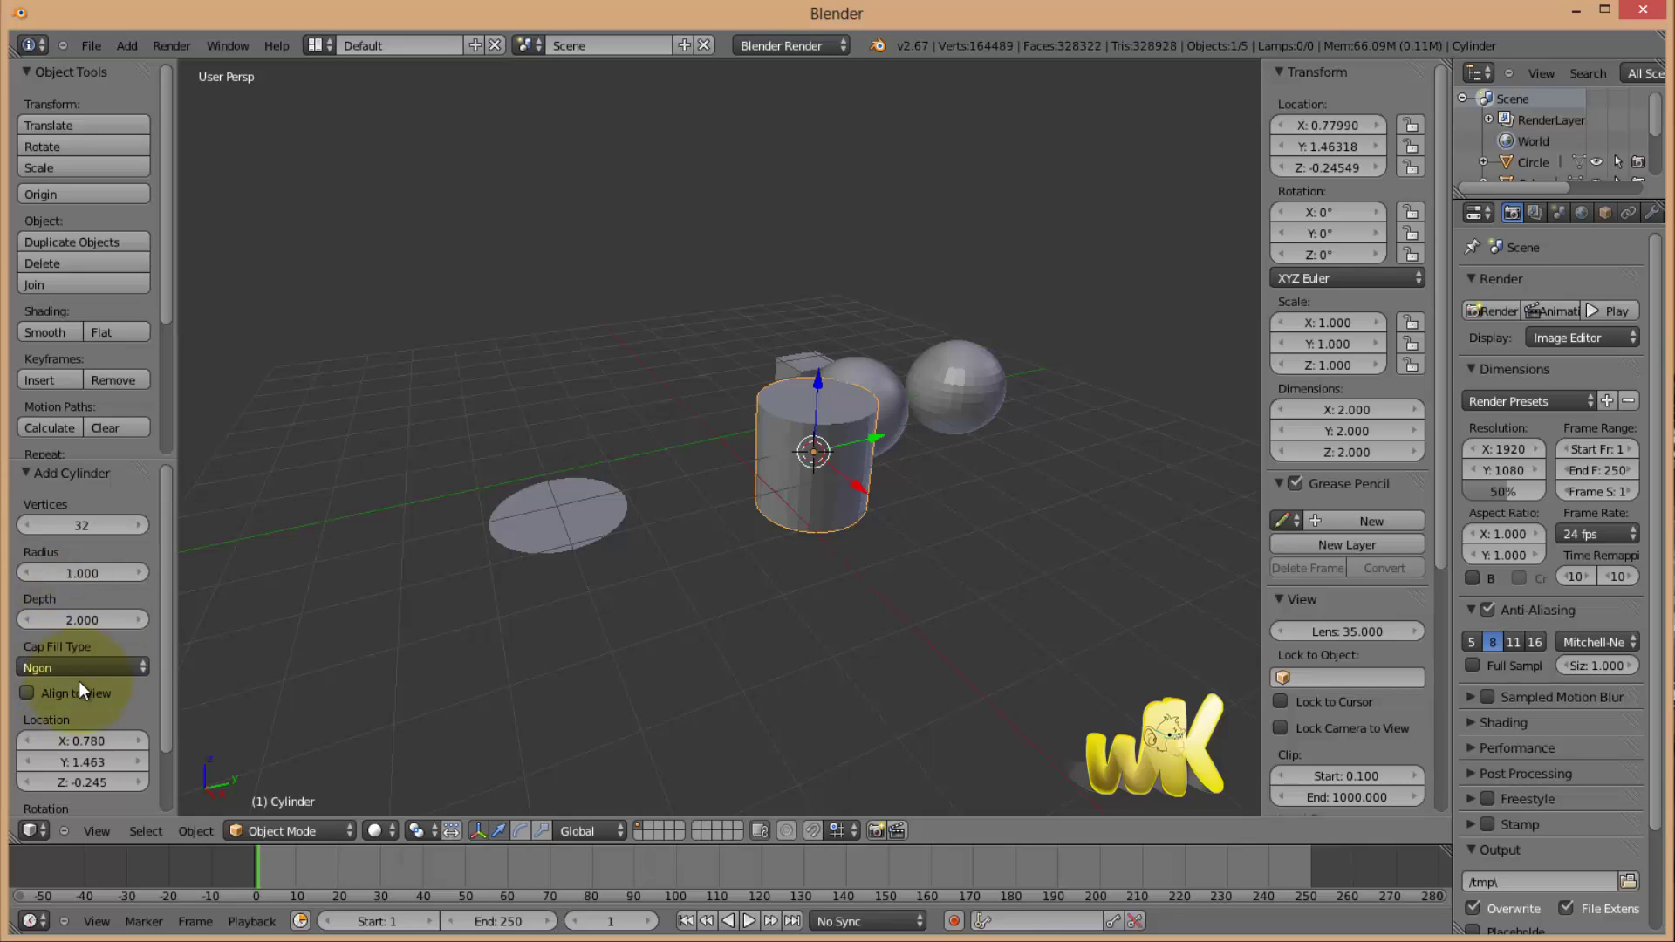
Try aligning the new cylinder to the view and turn the alignment back off.
left_click(22, 690)
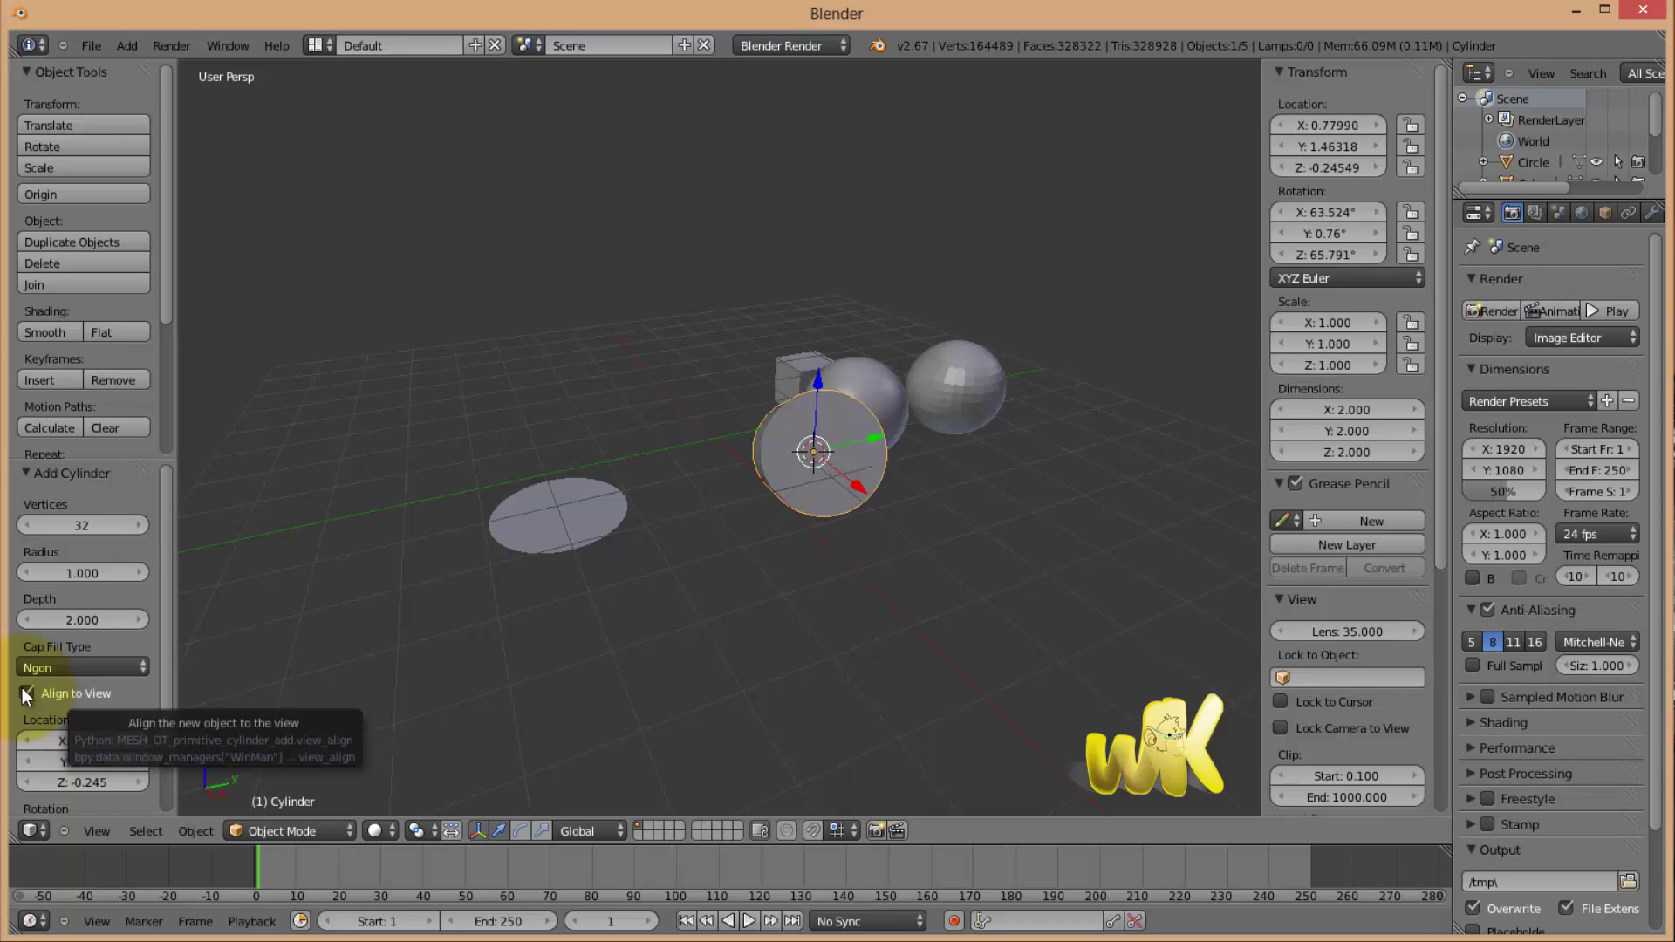
left_click(23, 690)
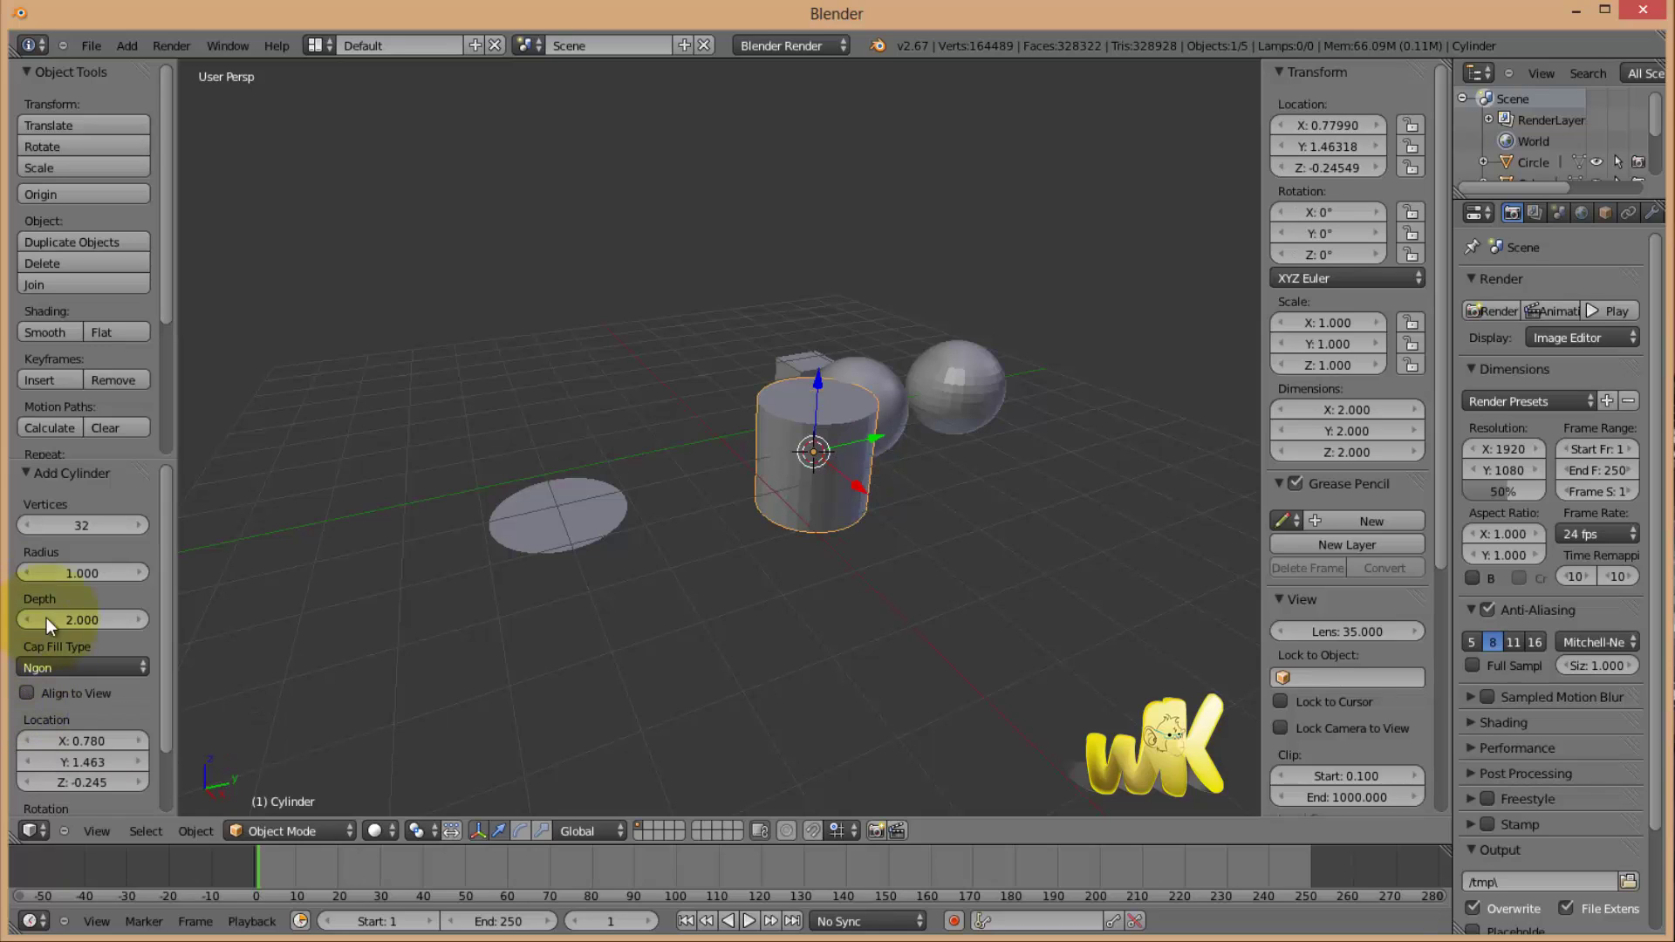
Set the cylinder to 16 vertices with a radius of 0.697, and move it along the Y axis to about 1.98.
left_click_drag(66, 529, 63, 575)
left_click_drag(168, 539, 160, 638)
left_click(27, 625)
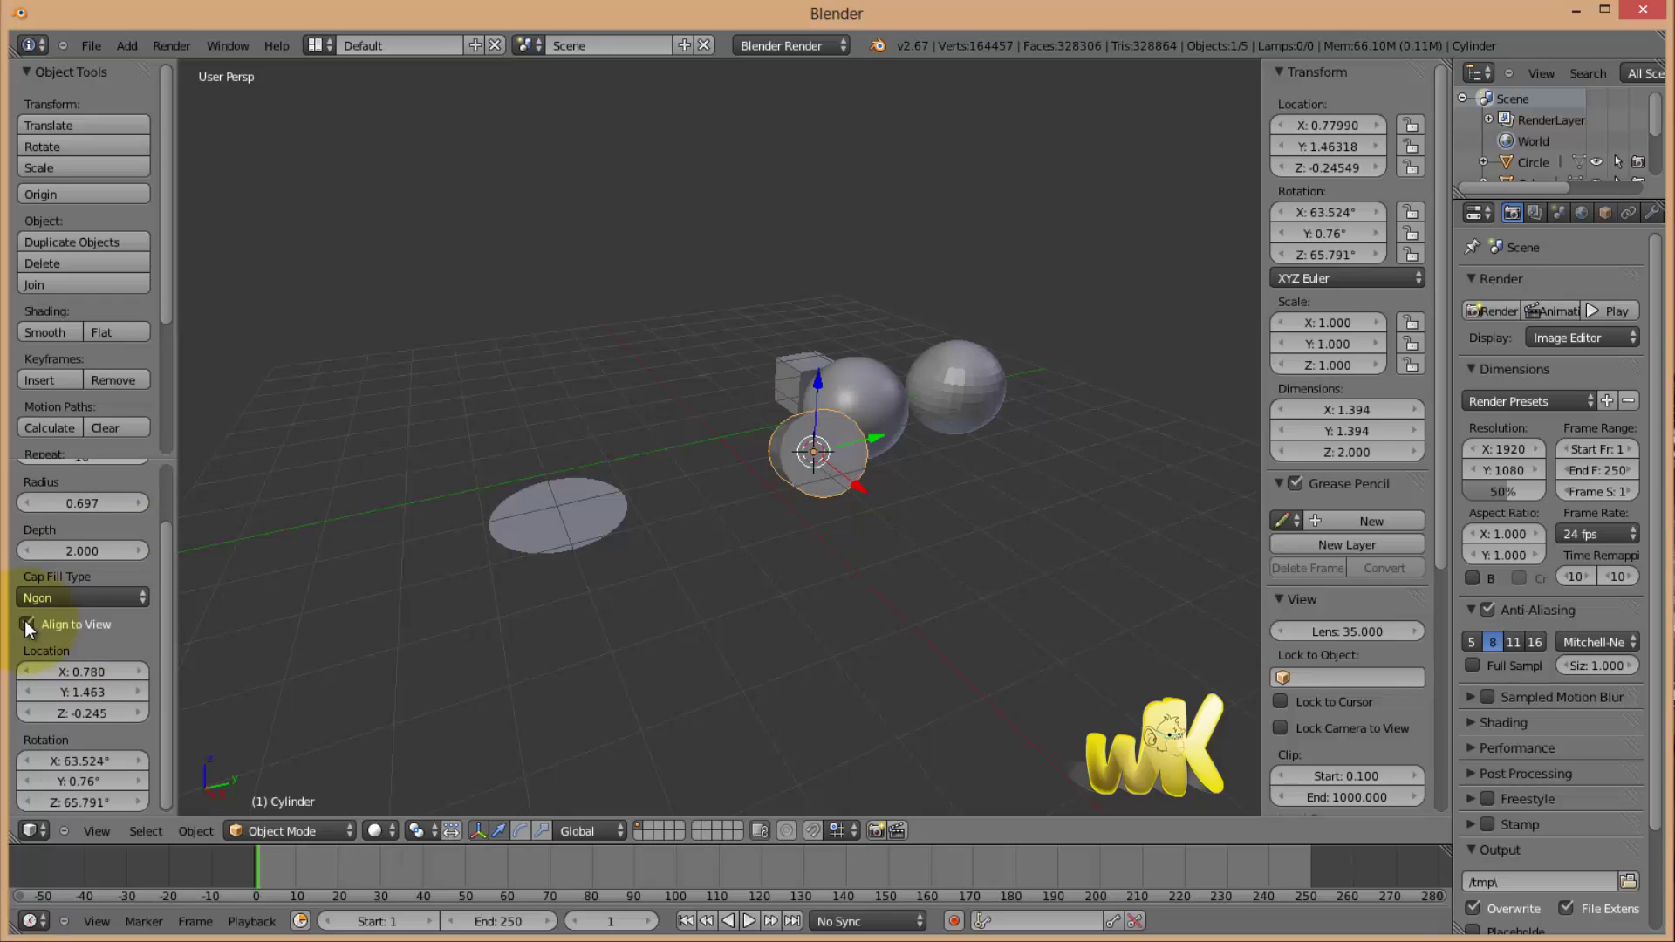
left_click(25, 623)
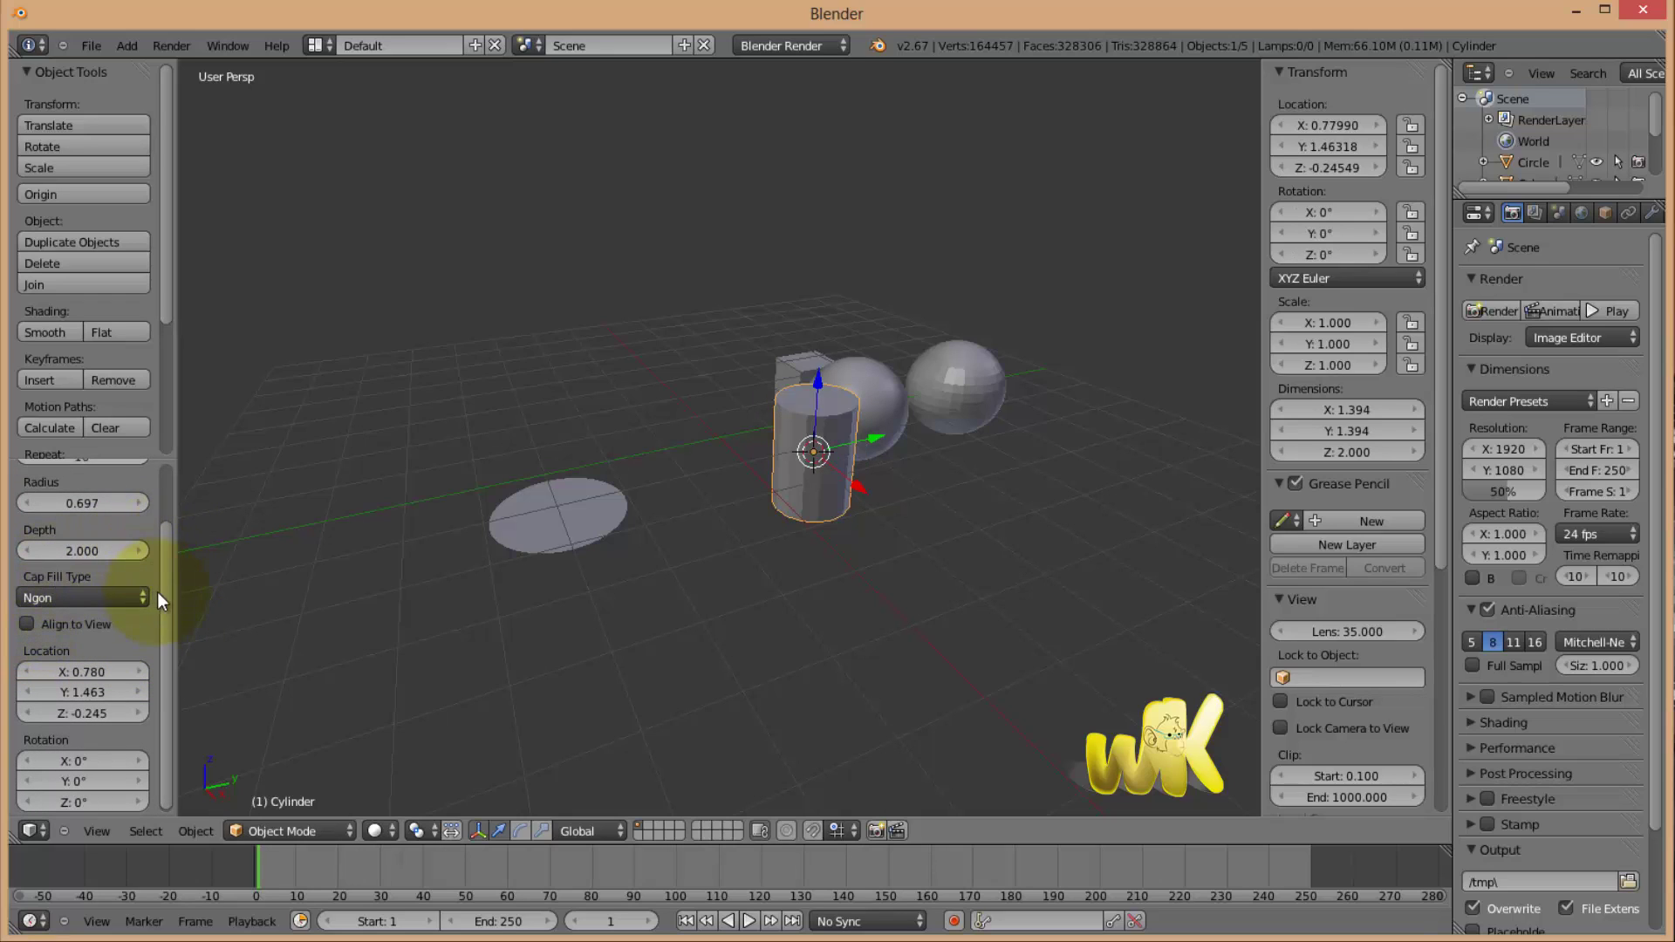
left_click_drag(161, 592, 745, 462)
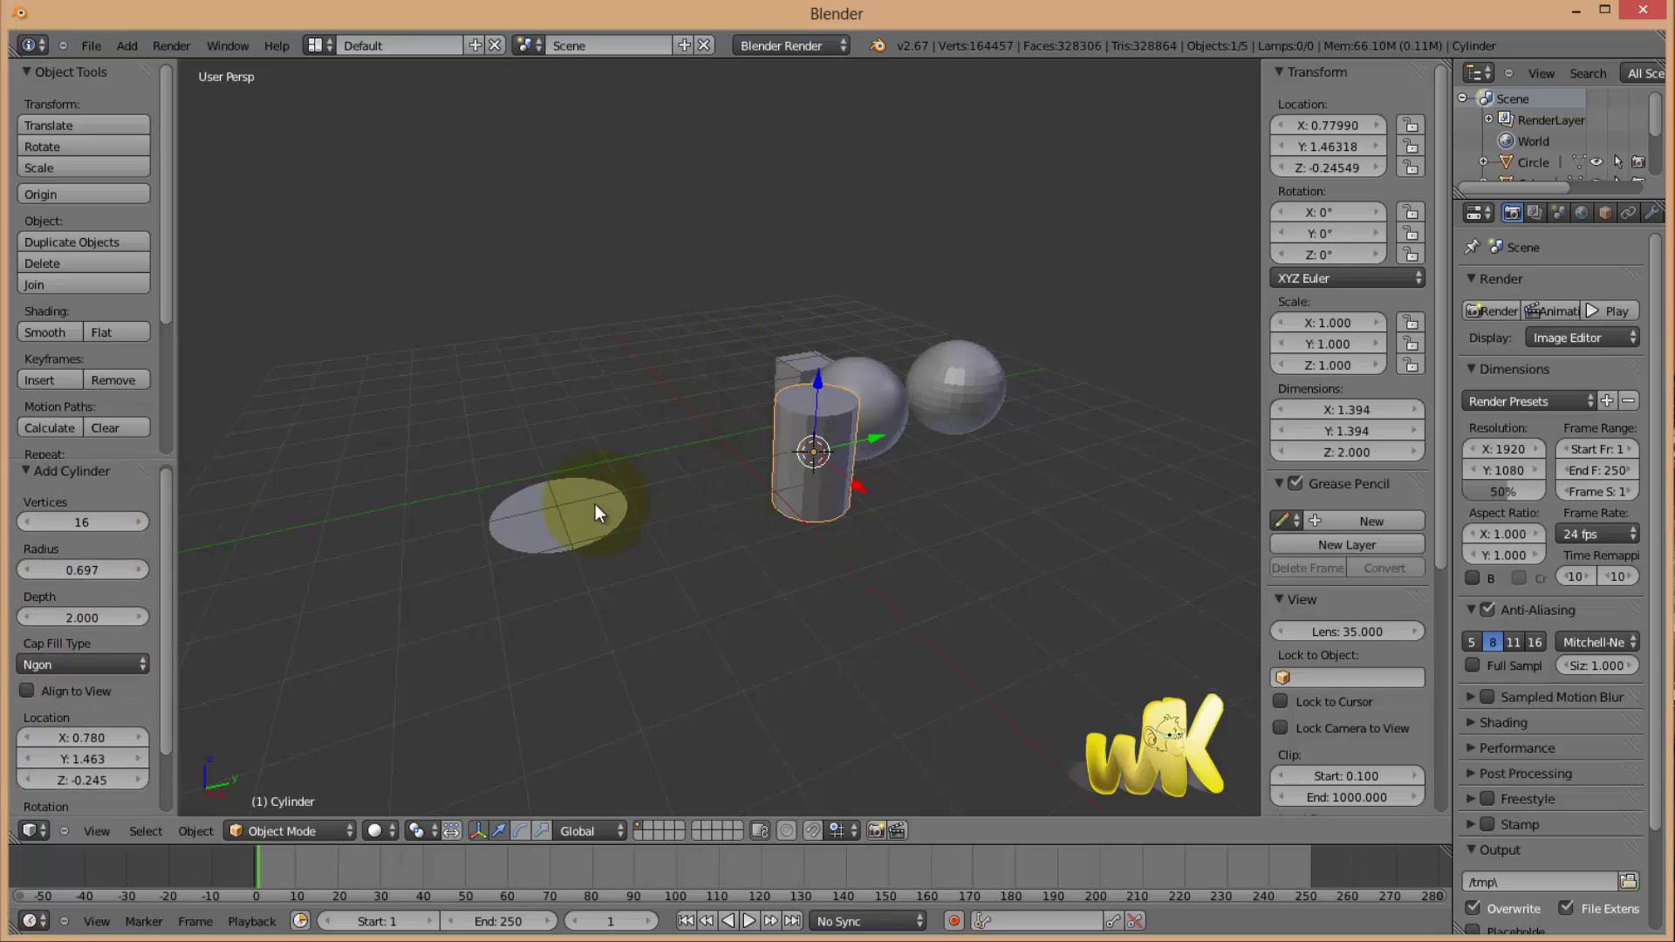
left_click_drag(897, 439, 926, 430)
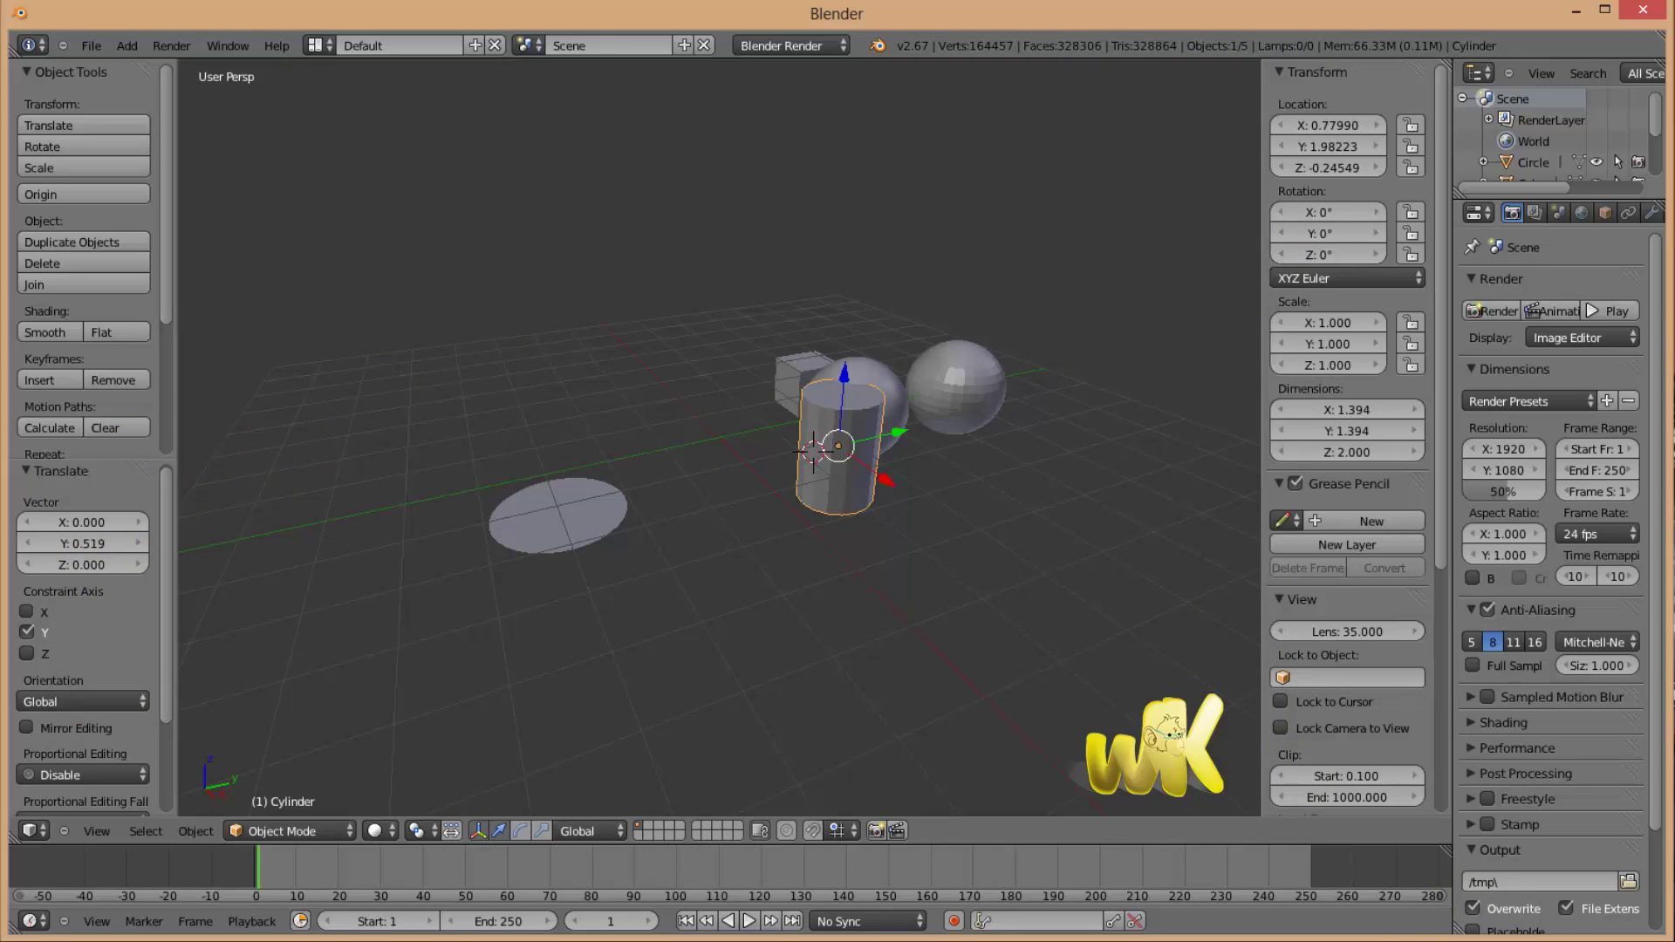
Add a plane mesh and move it in front of the cylinder, to about X 3.31 and Y -0.97.
left_click(127, 45)
mouse_move(195, 70)
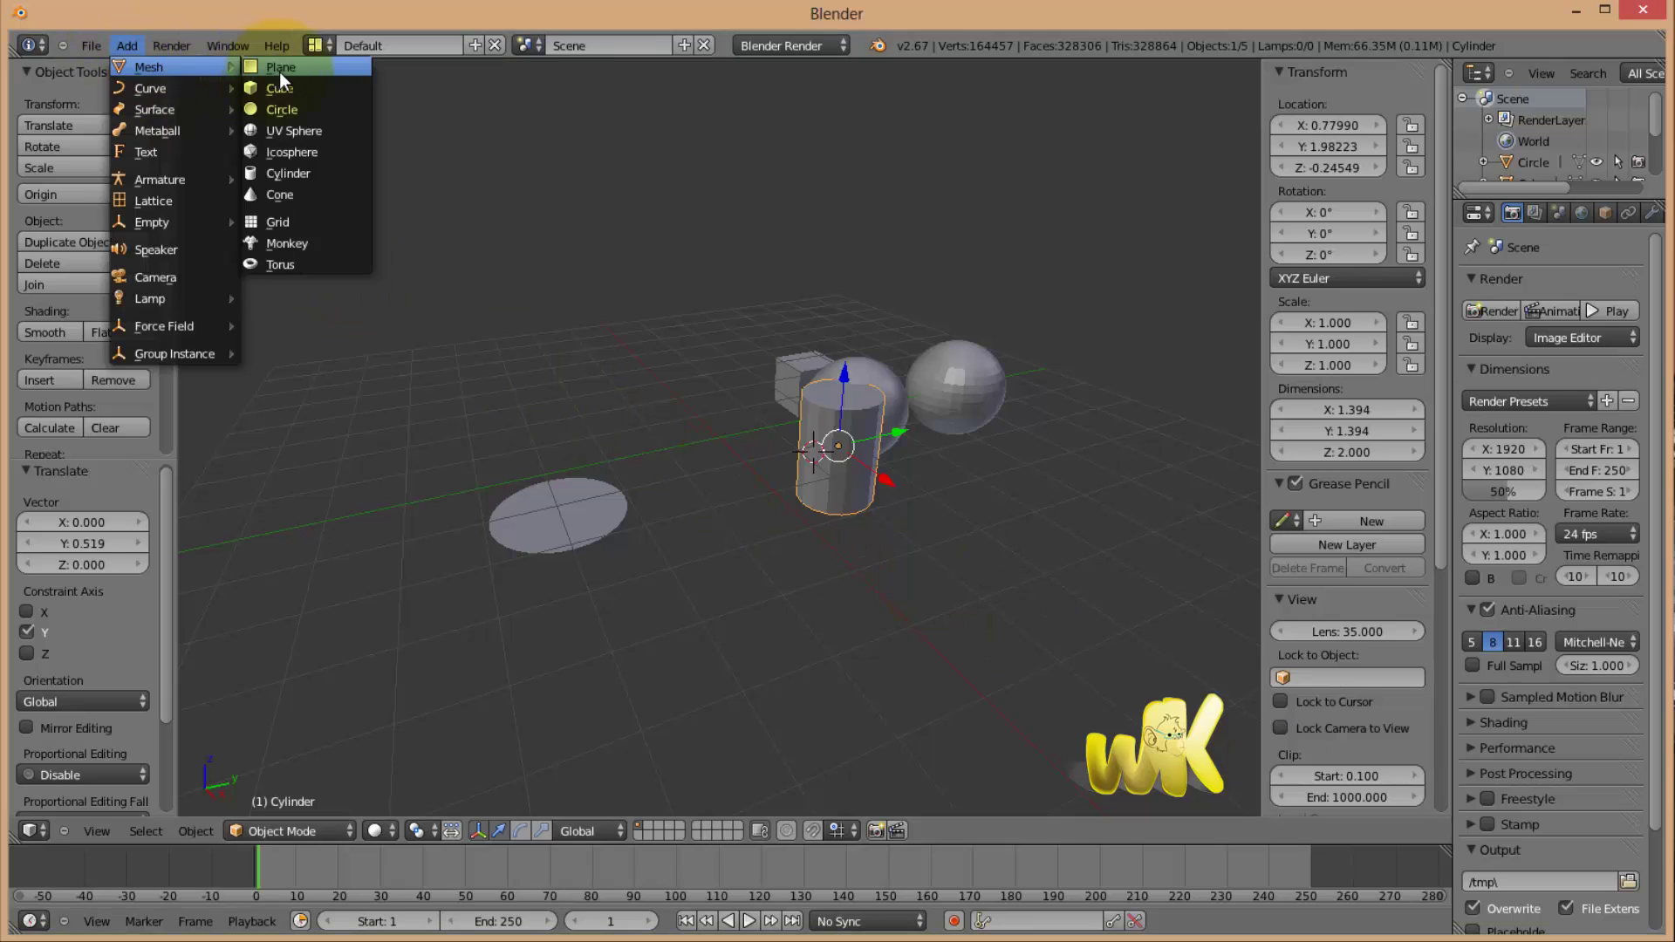
left_click(278, 69)
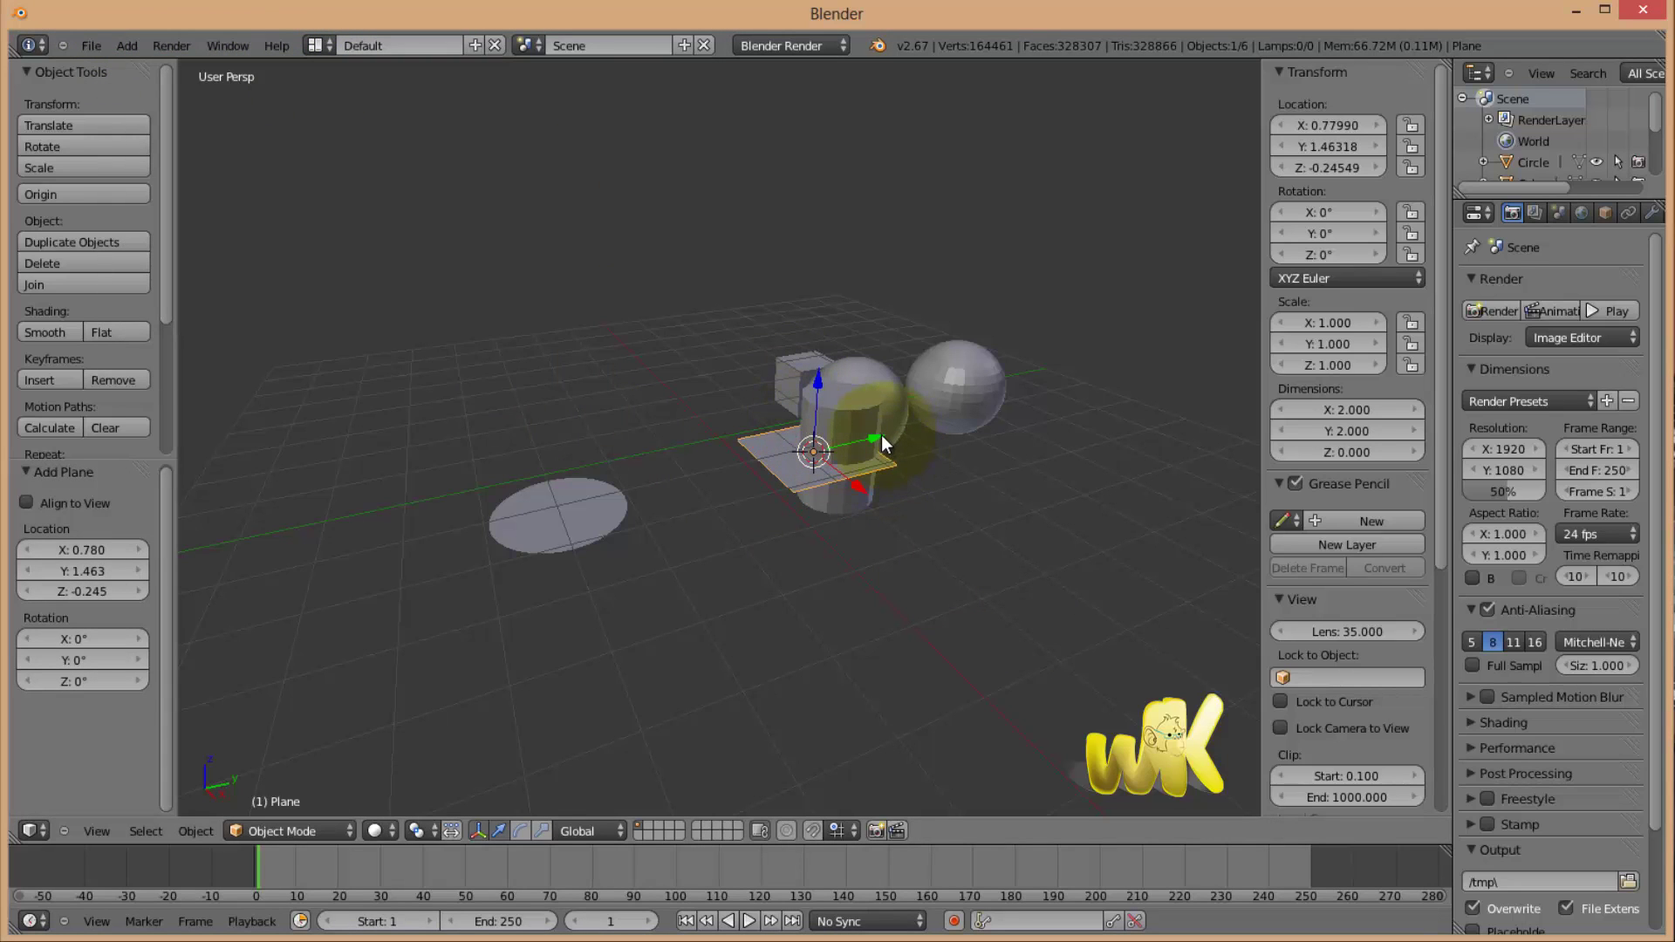
left_click_drag(851, 442, 762, 630)
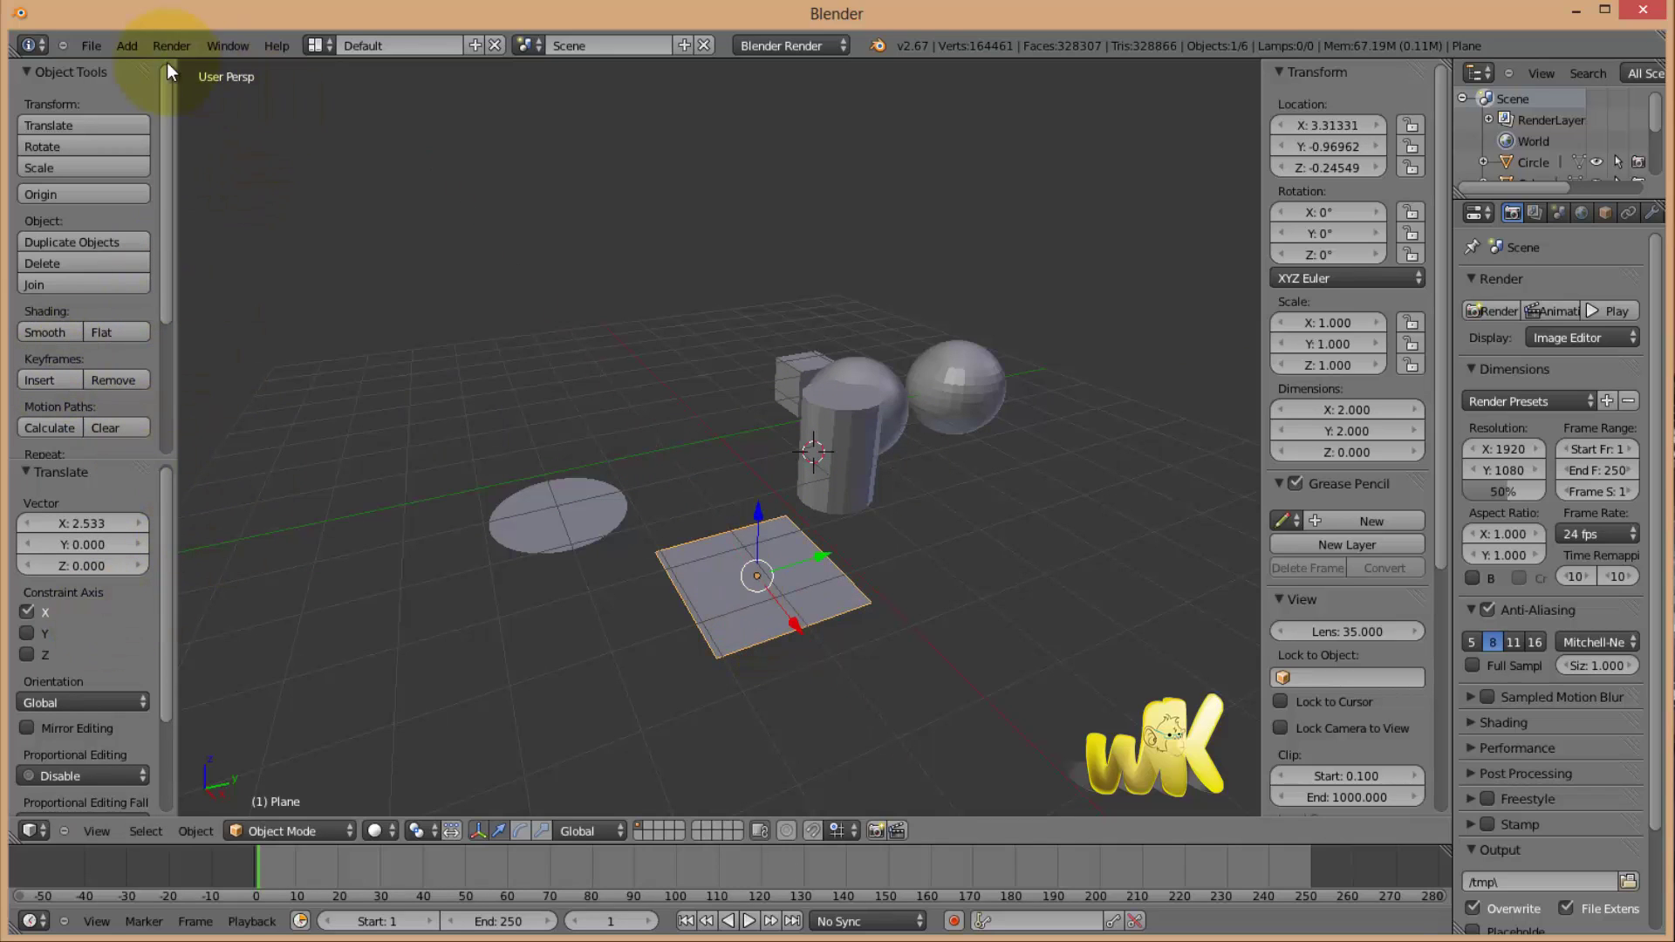
Add a monkey mesh and move it away from the cylinder to about X -5.12, Y 1.49 and Z -0.27.
left_click(130, 46)
mouse_move(165, 70)
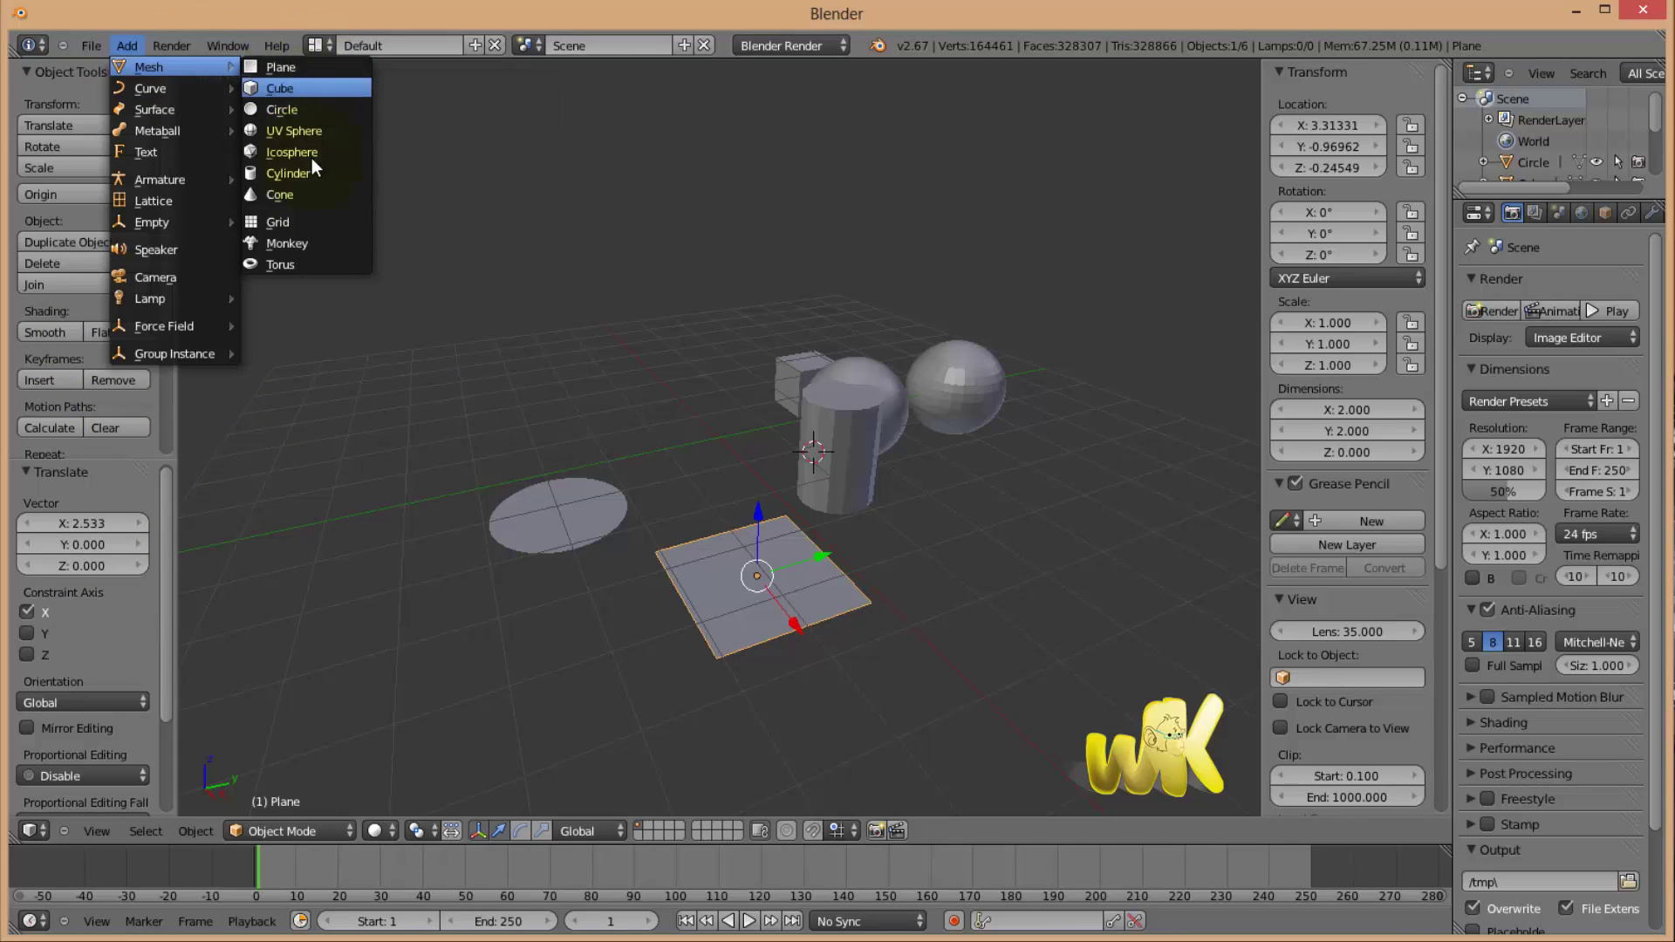
left_click(296, 246)
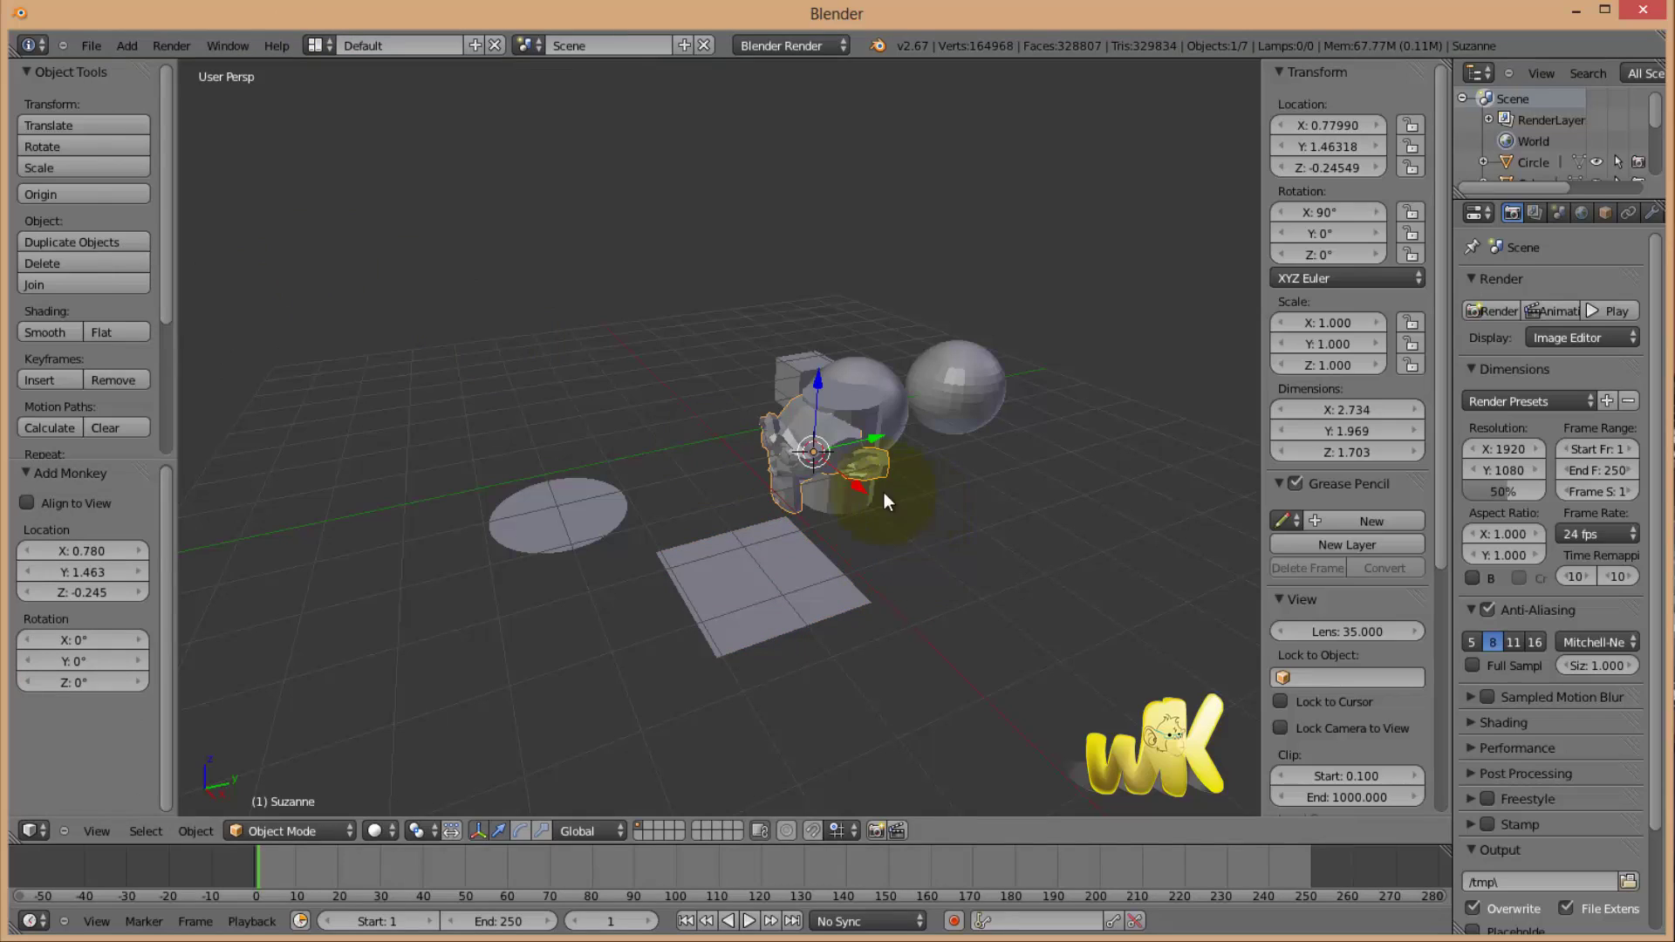
left_click_drag(865, 491, 727, 362)
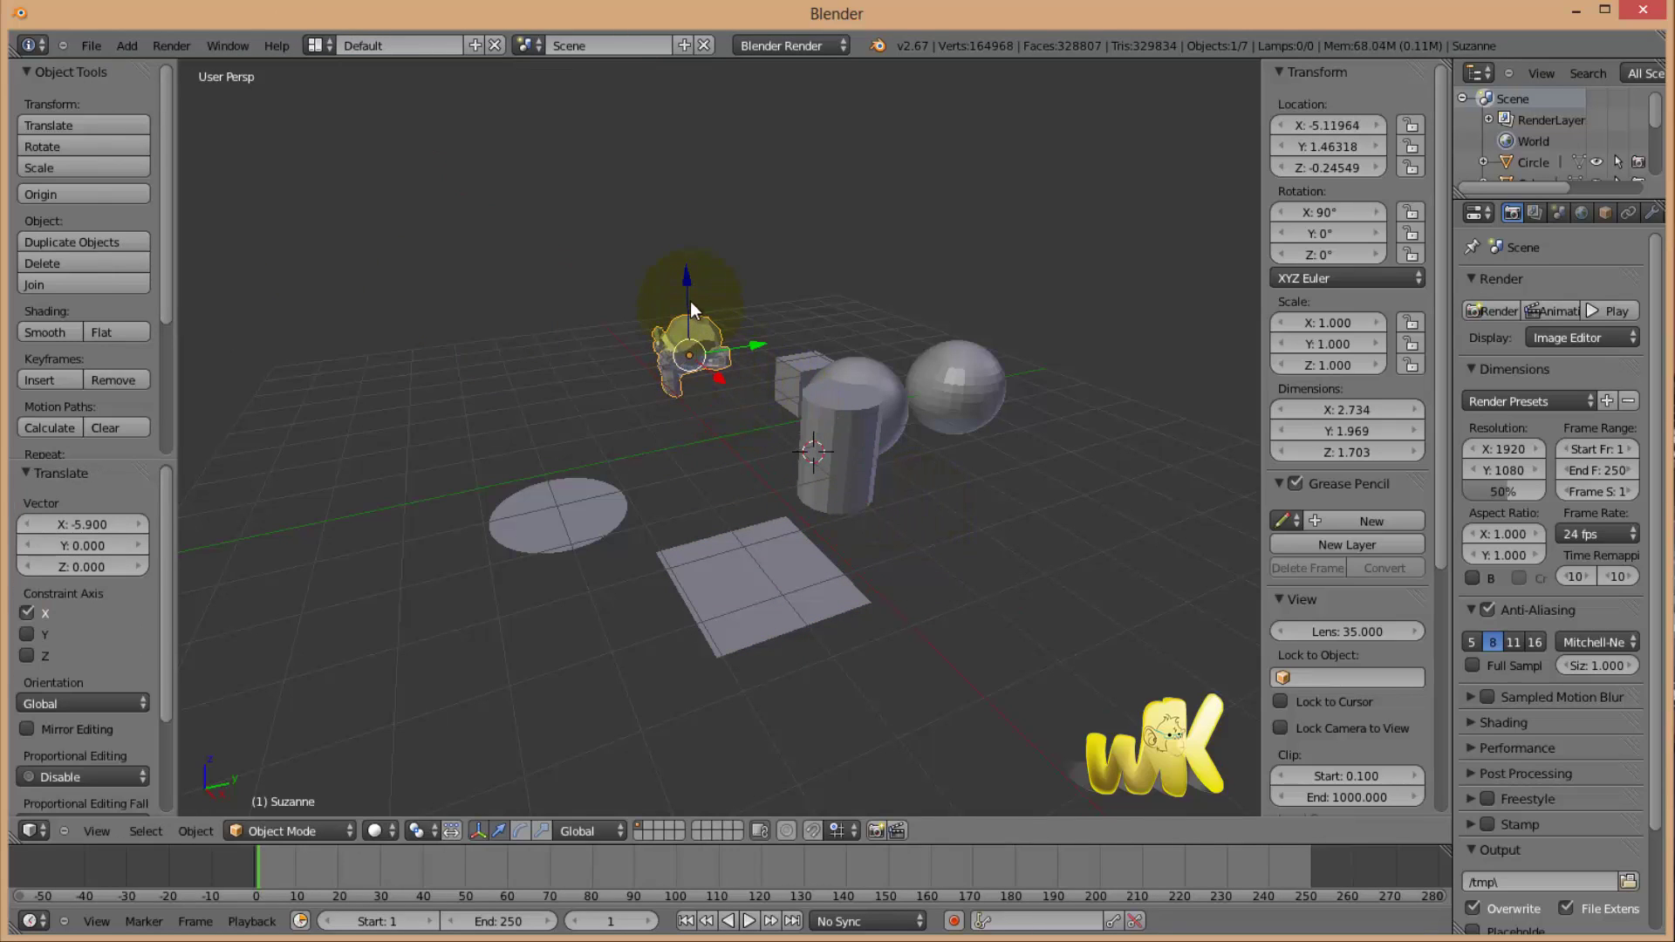
mouse_move(684, 300)
left_mouse_down()
mouse_move(686, 282)
mouse_move(688, 297)
left_mouse_up()
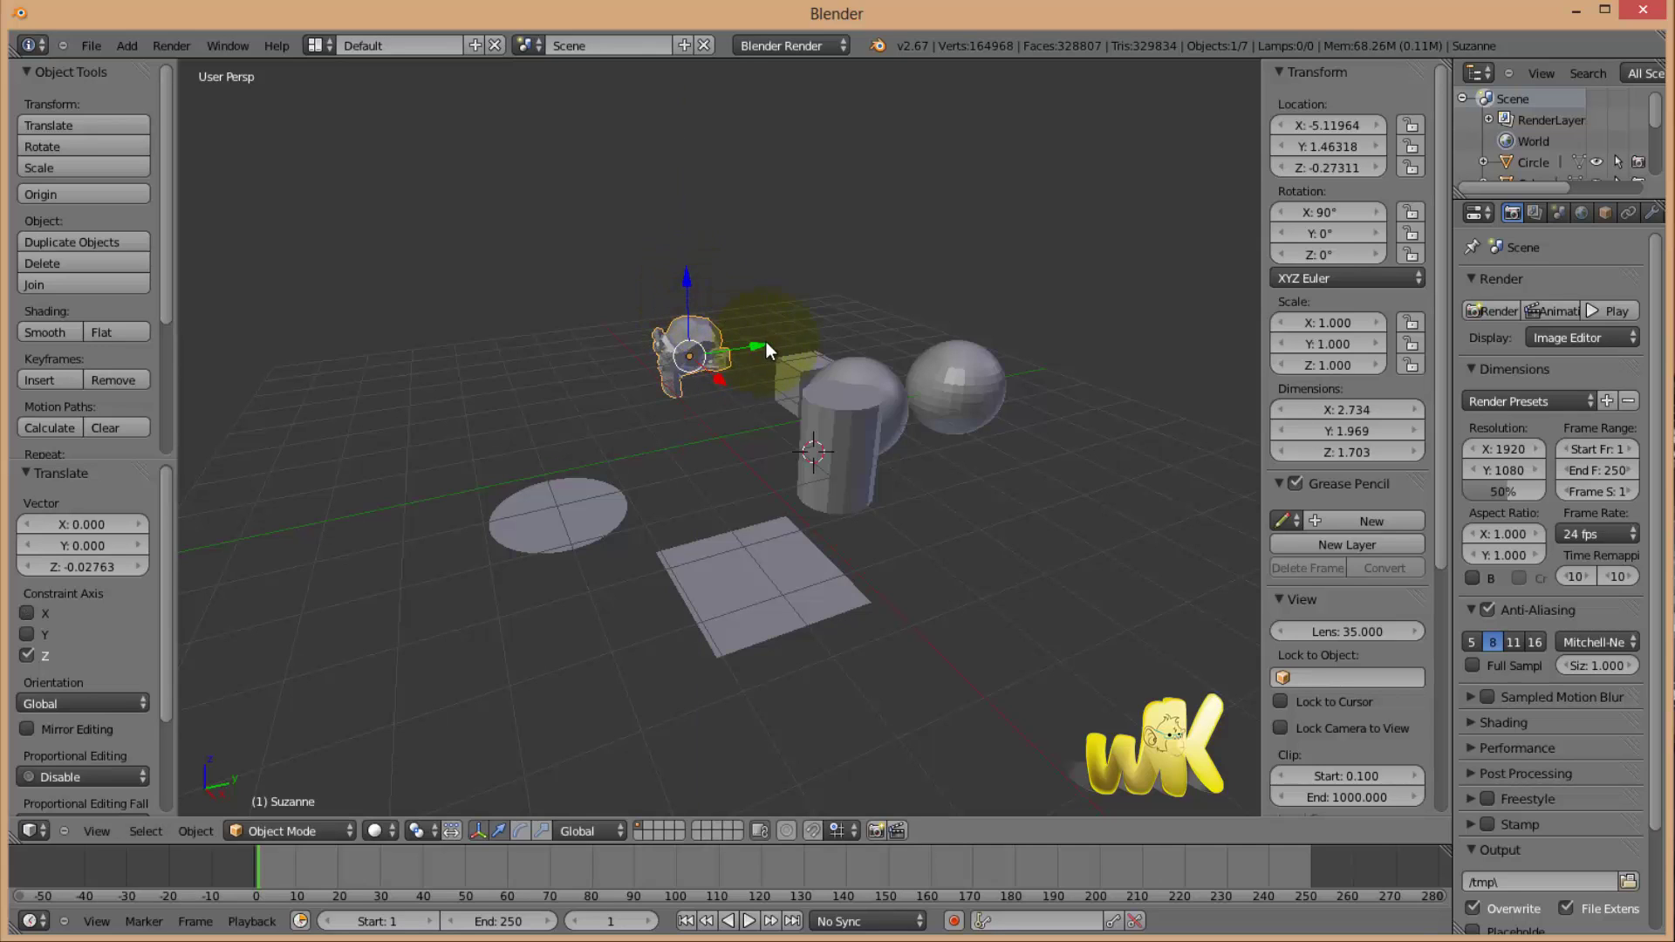
left_click_drag(766, 342, 720, 294)
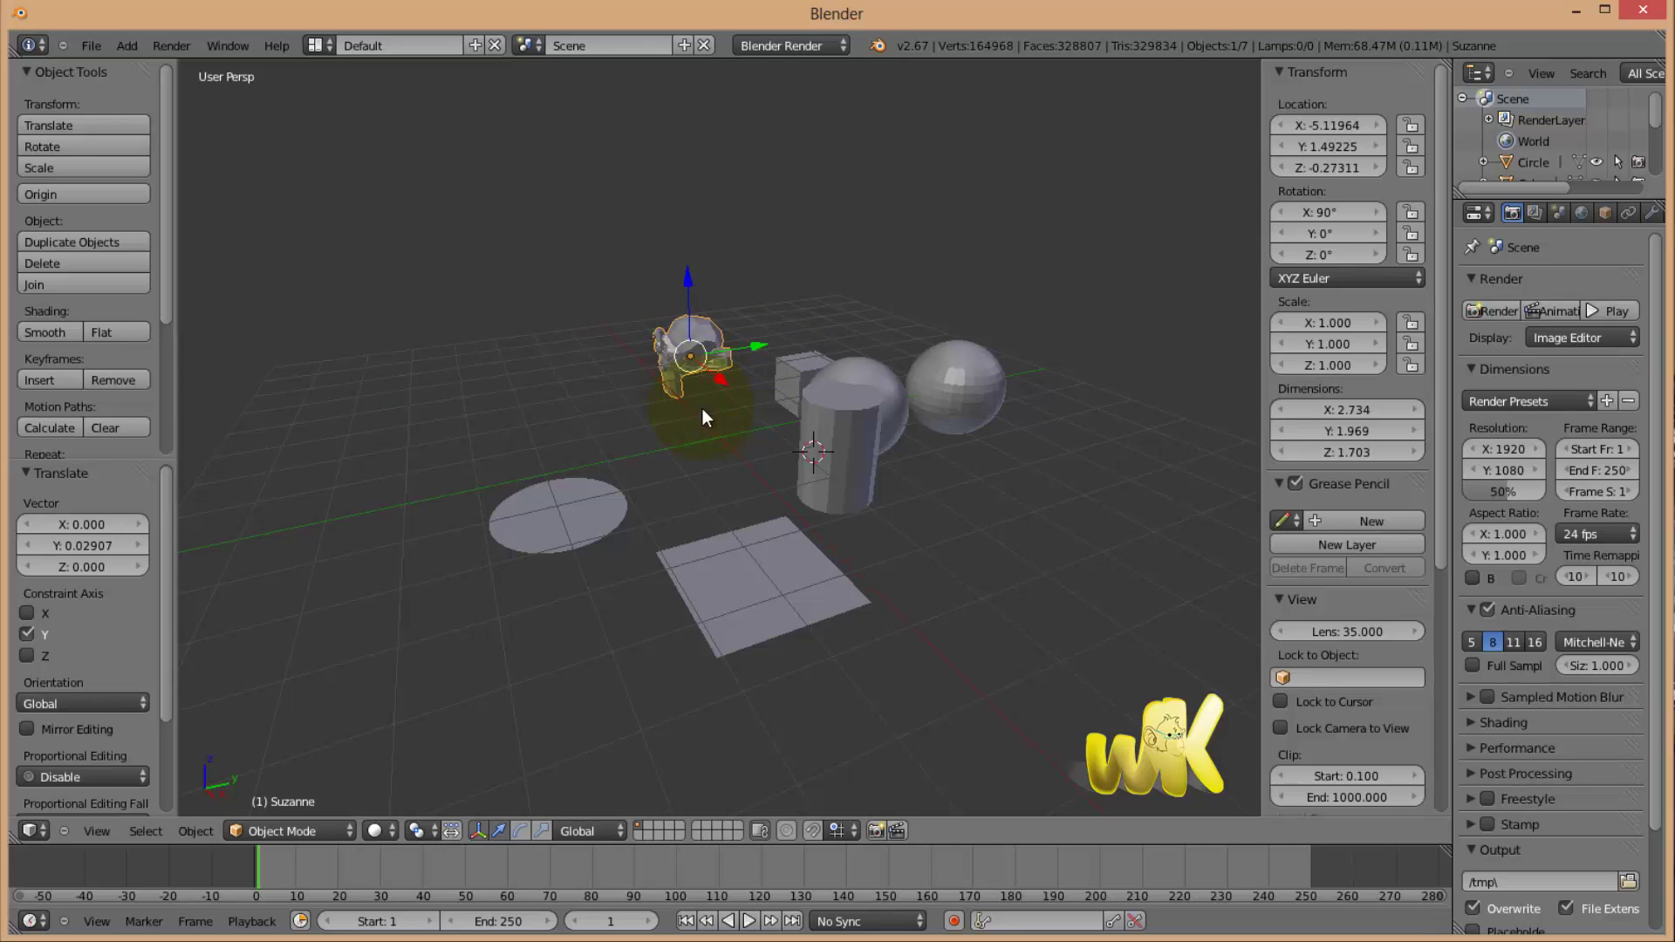
Add a second circle mesh, reduce its vertex count and move it along the X axis to about 1.90.
middle_click_drag(890, 399, 1049, 459)
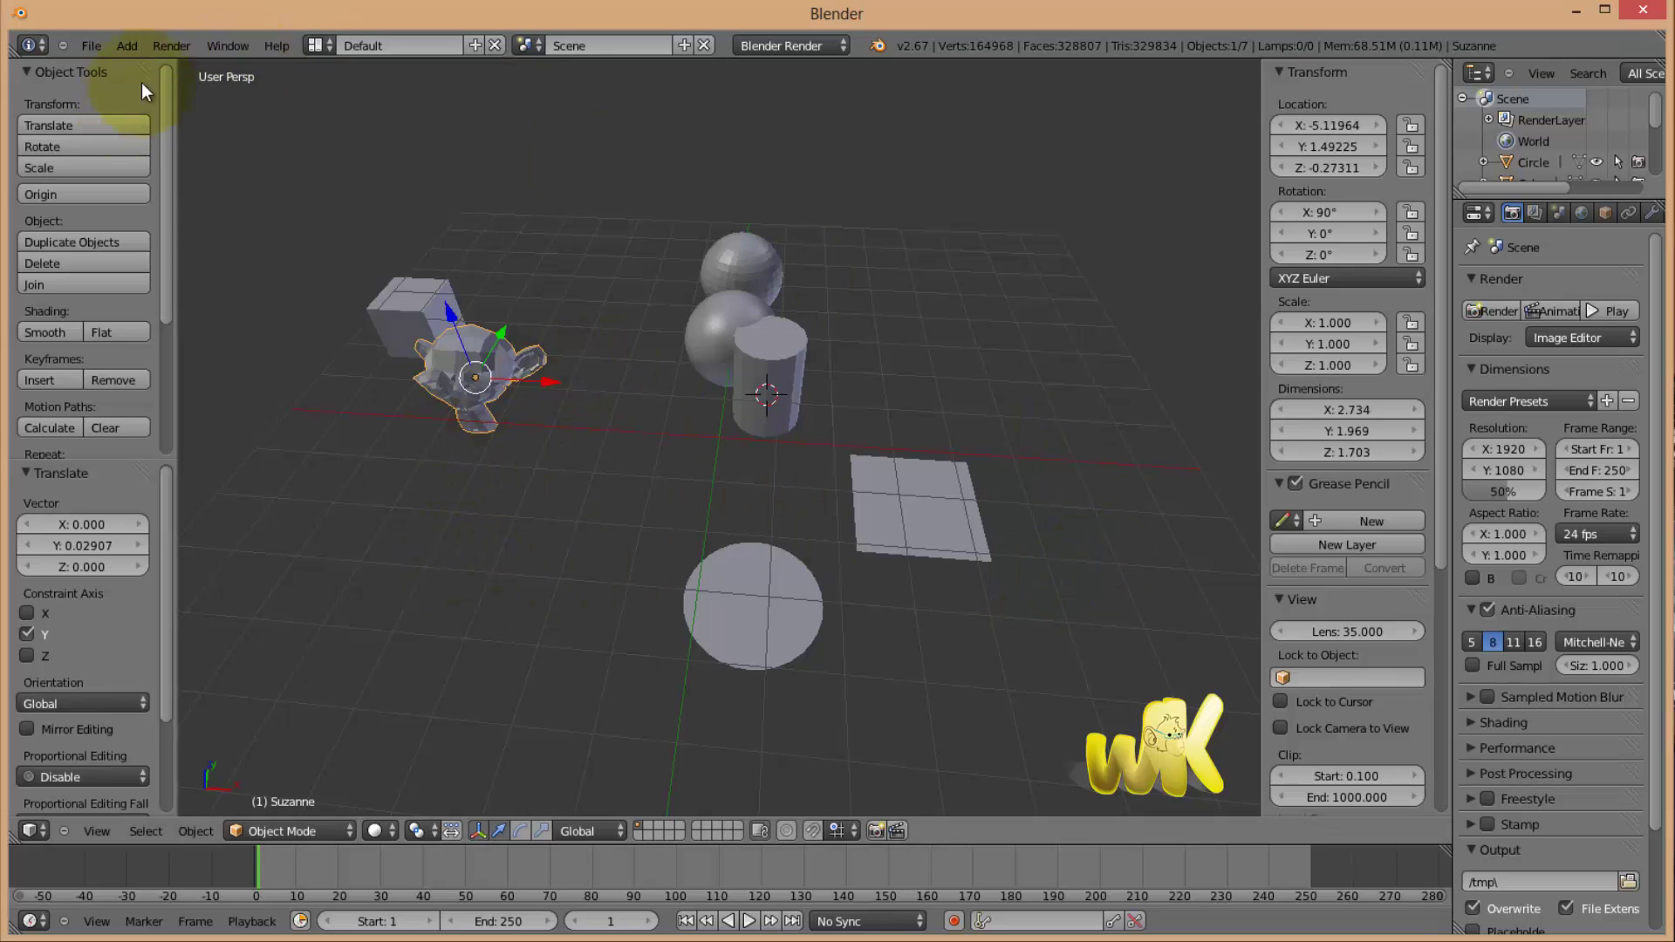
left_click(127, 46)
mouse_move(224, 70)
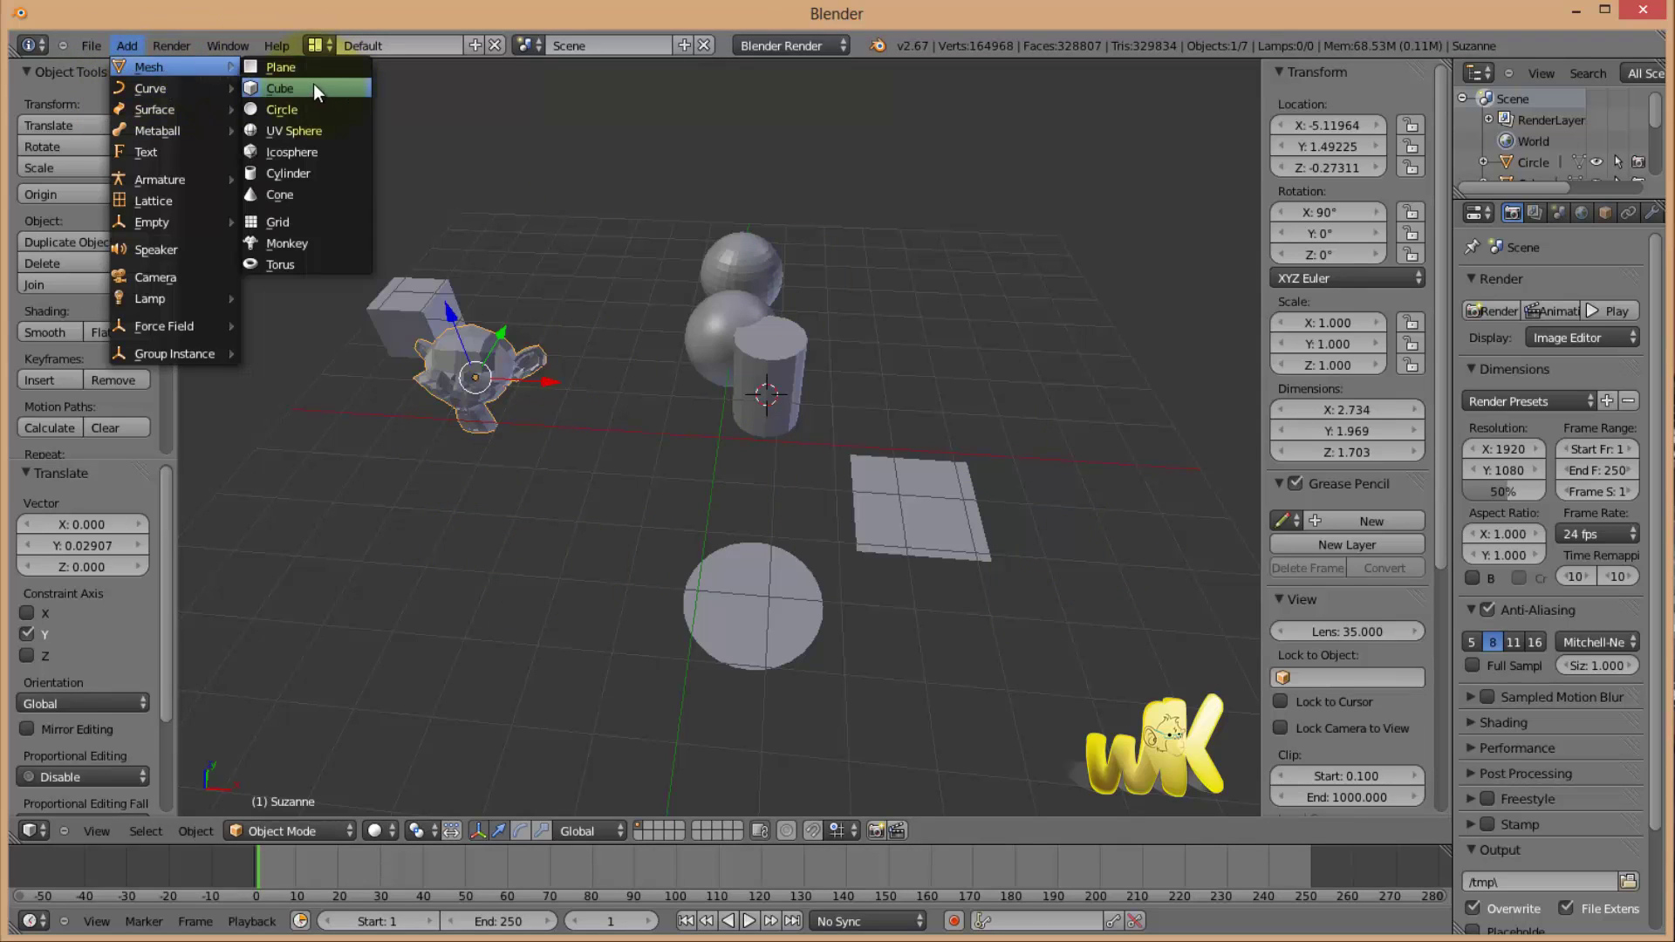
left_click(295, 106)
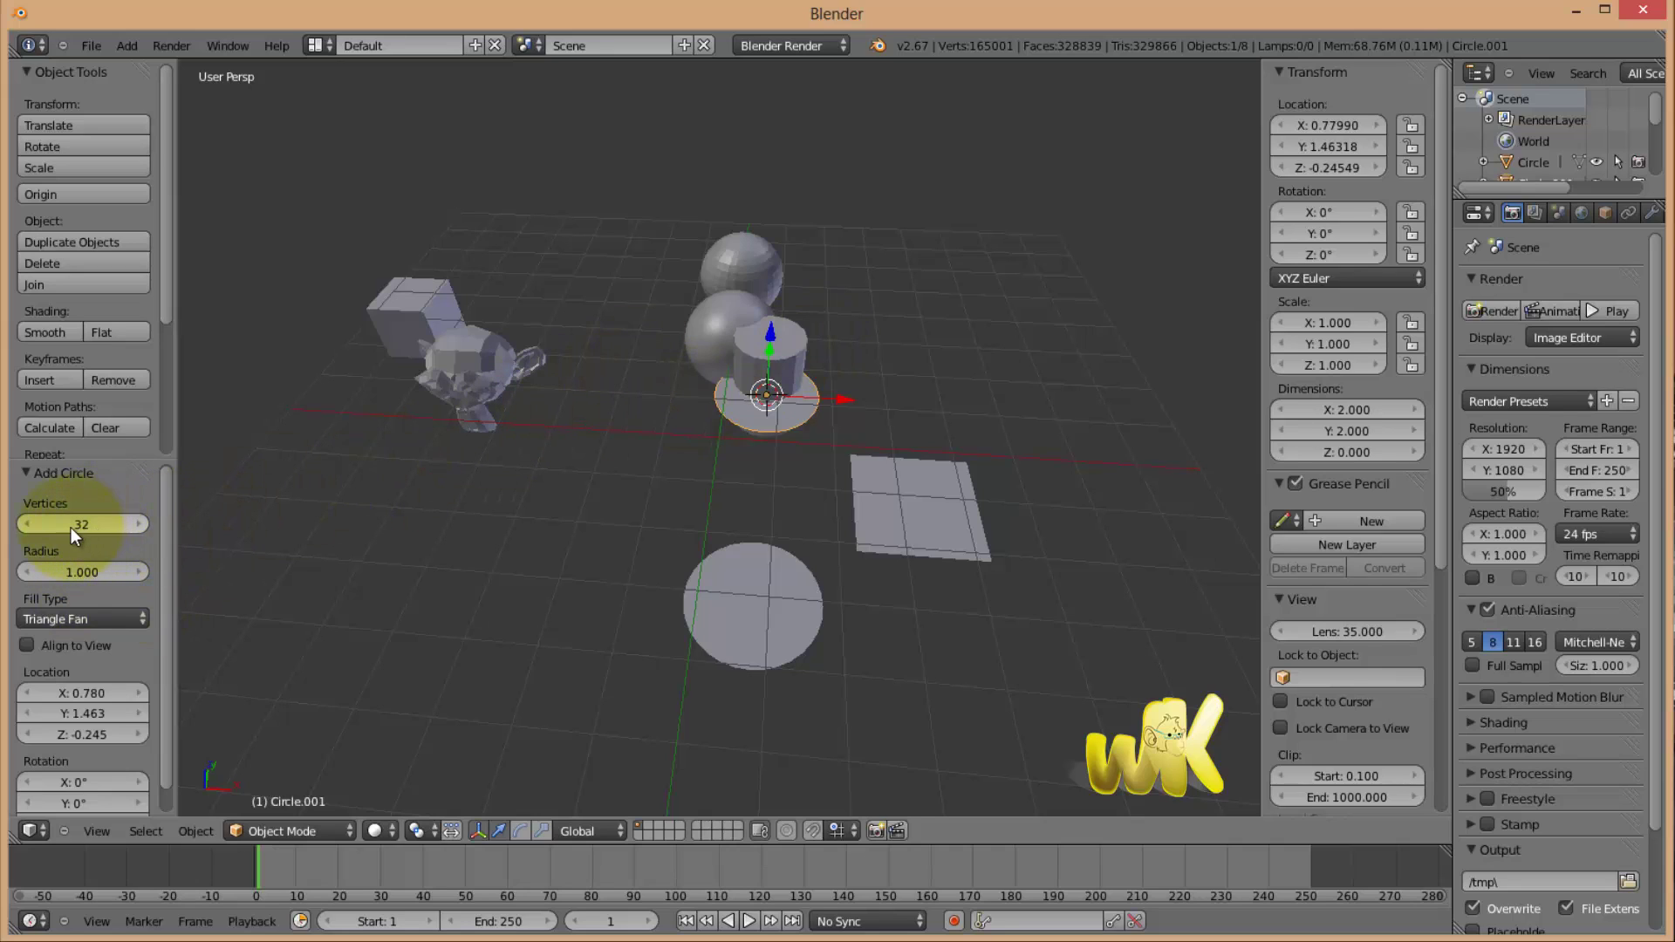
mouse_move(96, 526)
left_mouse_down()
mouse_move(113, 526)
mouse_move(19, 526)
mouse_move(125, 527)
mouse_move(70, 530)
left_mouse_up()
left_click_drag(851, 401, 945, 284)
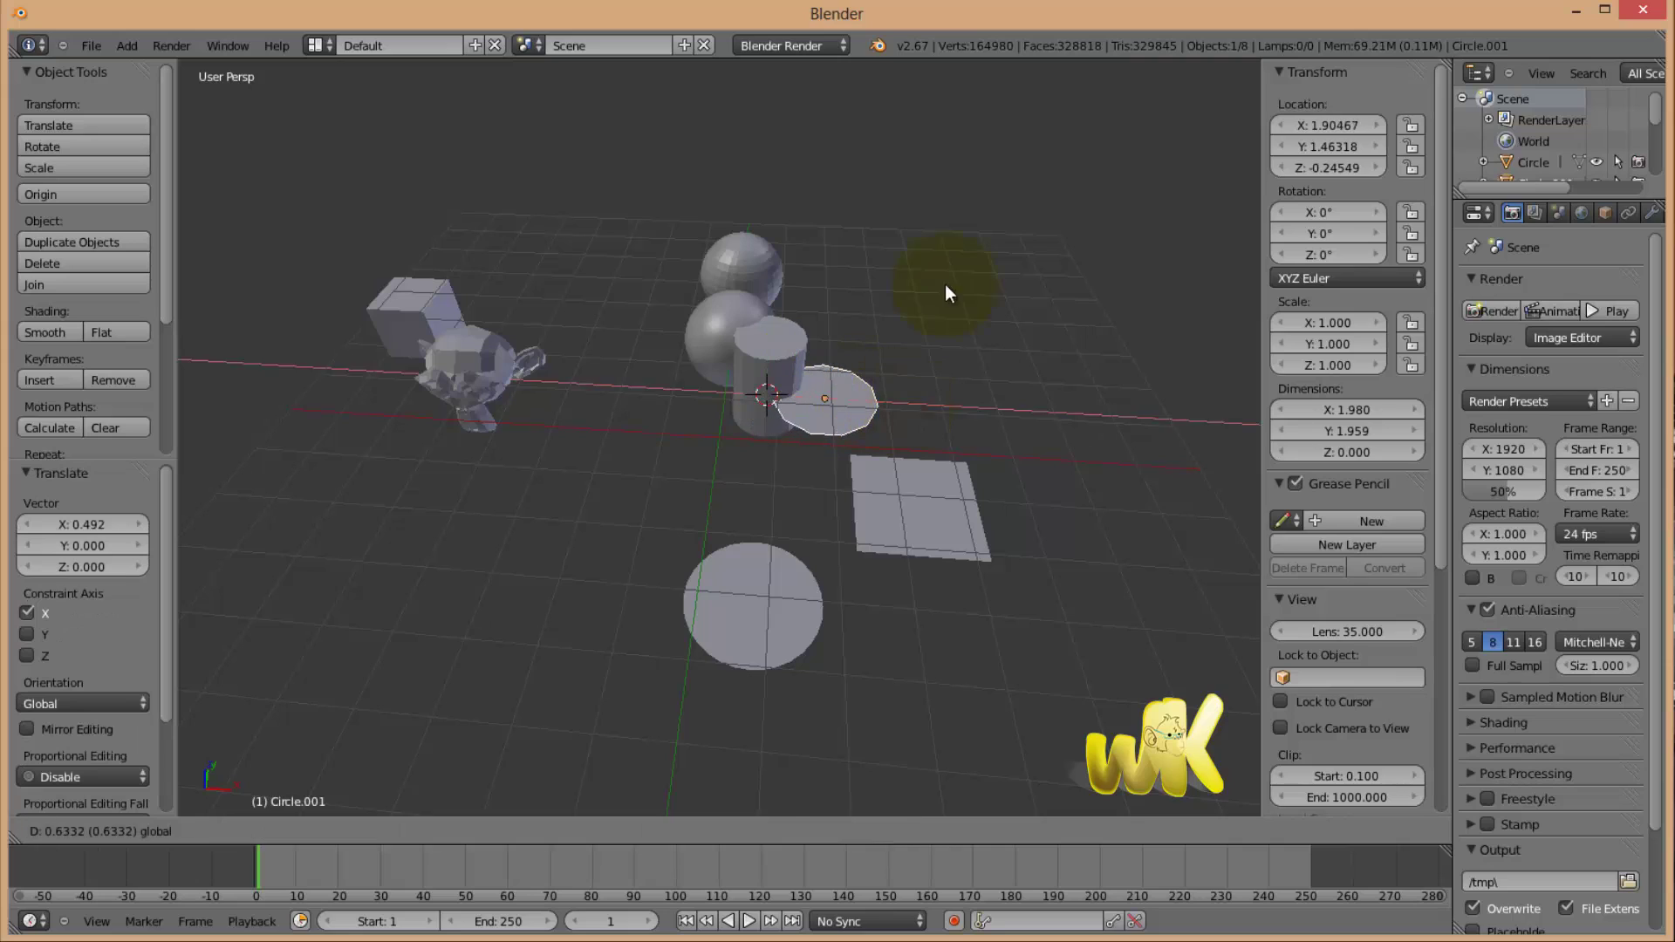